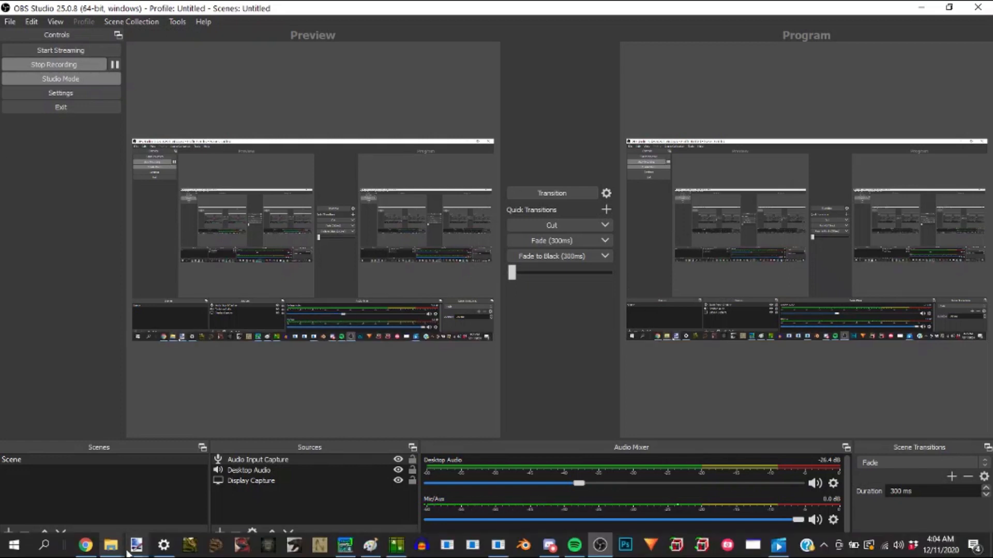
- Open the RSC folder and launch the C12IArscEditV026b application
{"action": "mouse_move", "coordinate": [121, 551]}
{"action": "left_click", "coordinate": [57, 496]}
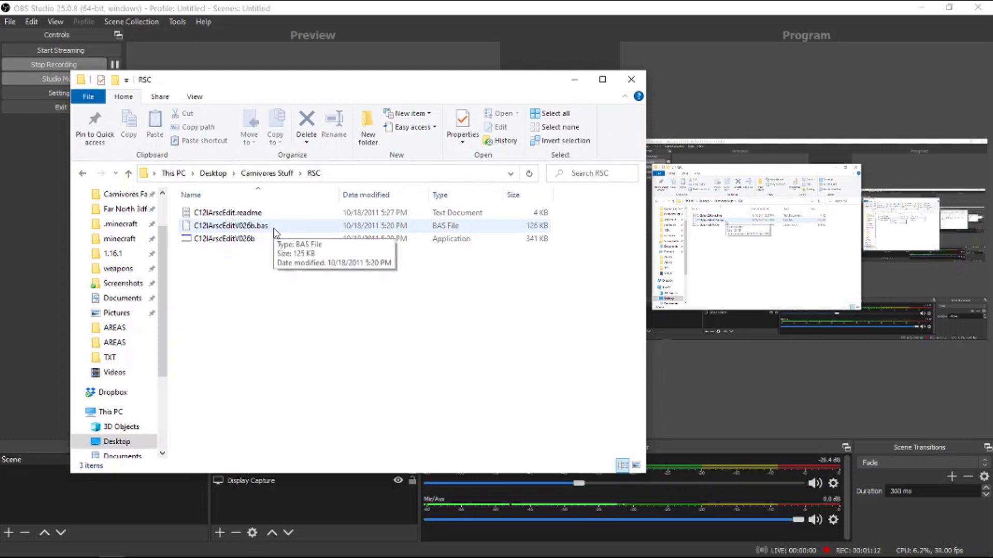
{"action": "left_click", "coordinate": [422, 240]}
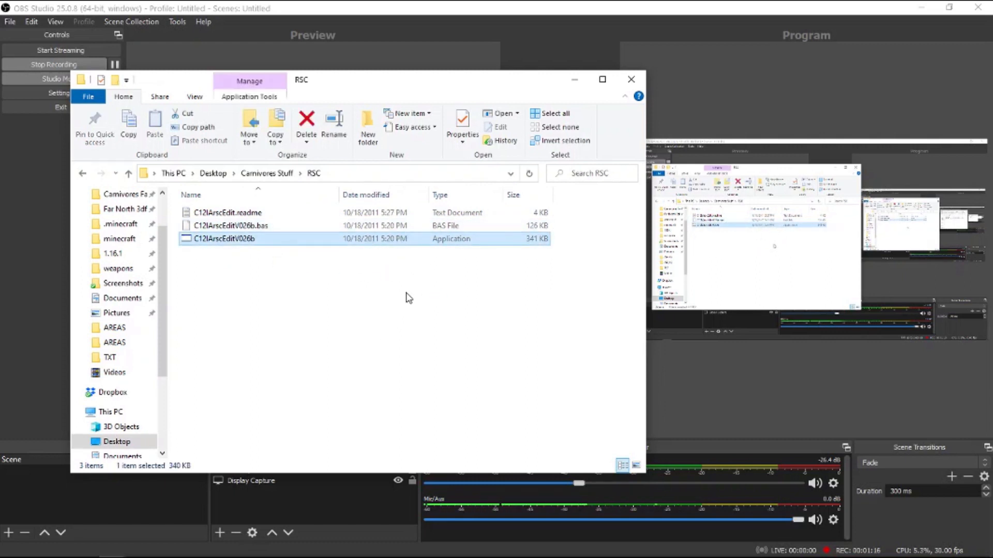
{"action": "left_click", "coordinate": [277, 226]}
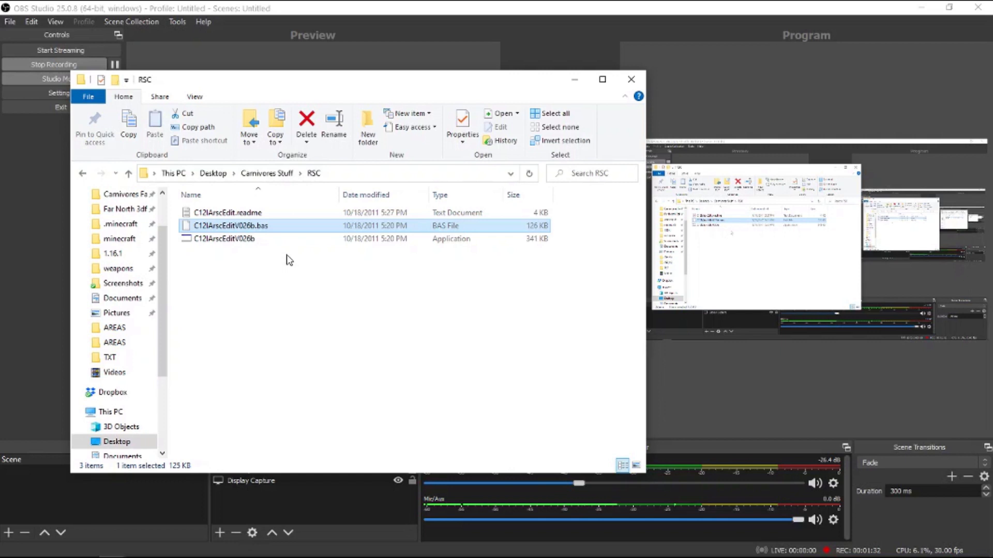
{"action": "left_click", "coordinate": [262, 240]}
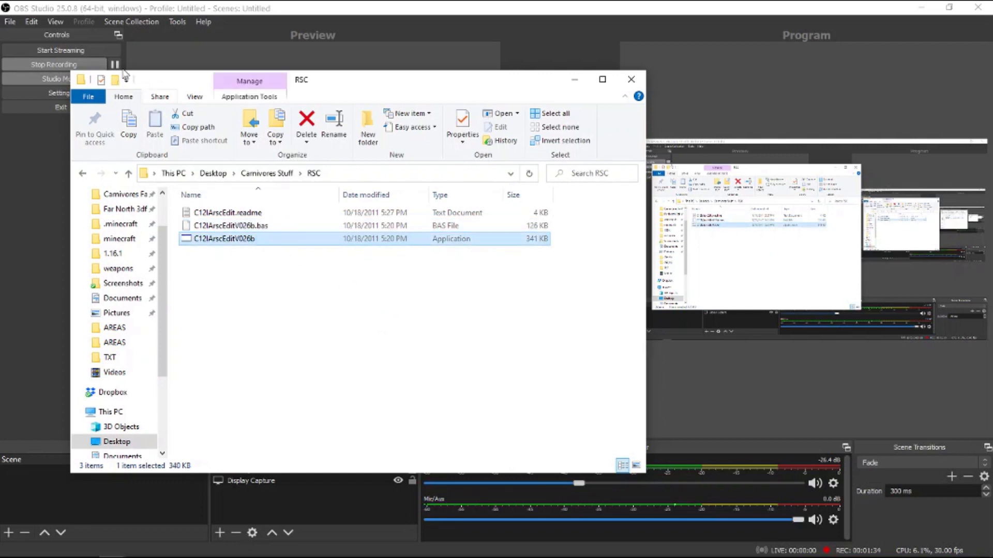
{"action": "left_click_drag", "start_coordinate": [192, 82], "coordinate": [374, 80]}
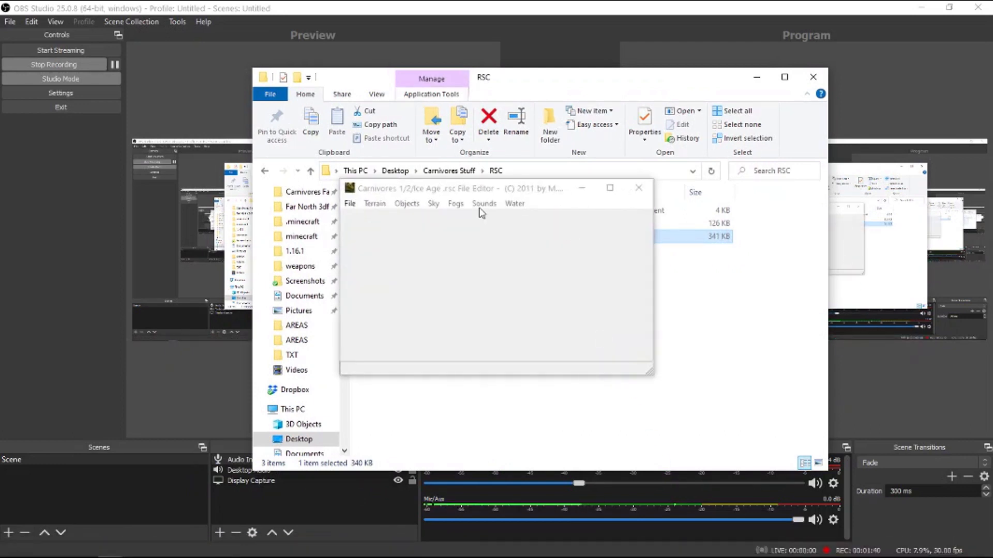
- Minimize the RSC folder window and try the .rsc editor at full-screen size before restoring it
{"action": "left_click_drag", "start_coordinate": [527, 189], "coordinate": [473, 189]}
{"action": "left_click", "coordinate": [756, 77]}
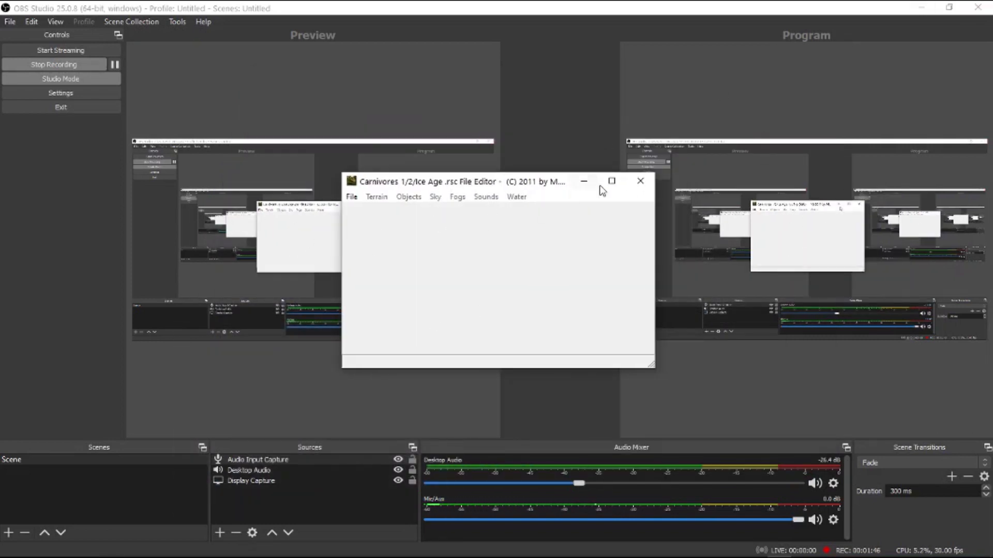
{"action": "left_click", "coordinate": [611, 181]}
{"action": "left_click", "coordinate": [954, 7]}
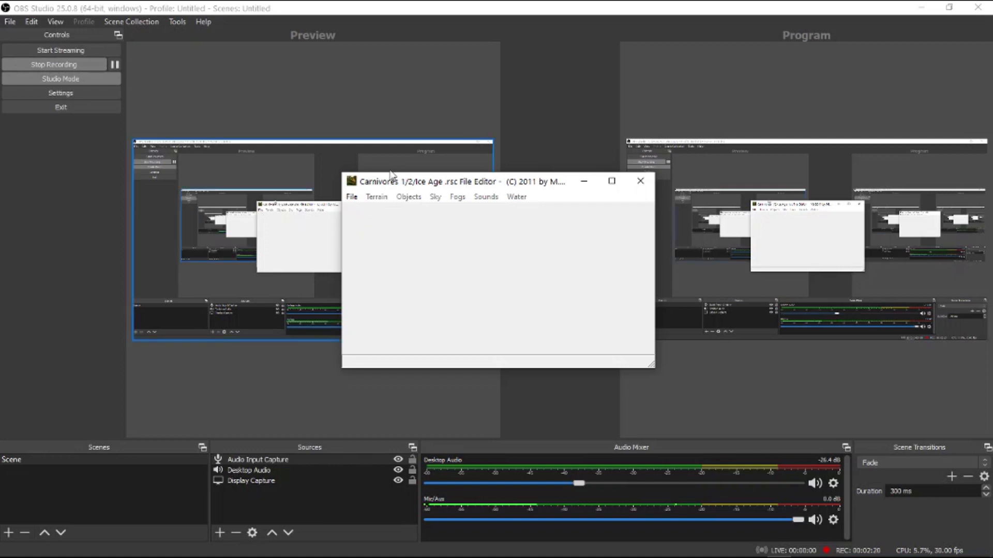
- Start opening an .rsc file and browse to Carnivores Stuff, Carnivores 2, HUNTDAT, AREAS
{"action": "left_click", "coordinate": [351, 196]}
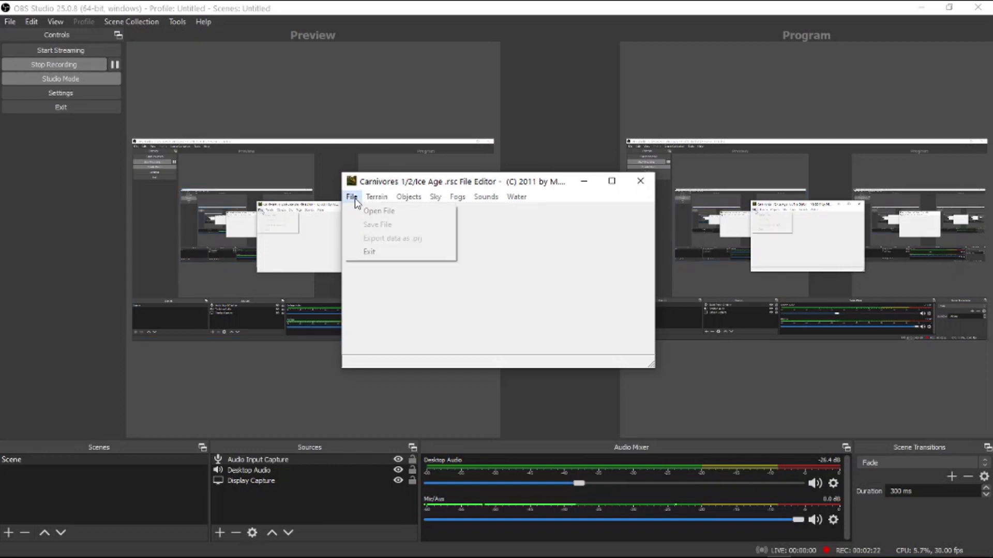
{"action": "left_click", "coordinate": [371, 213]}
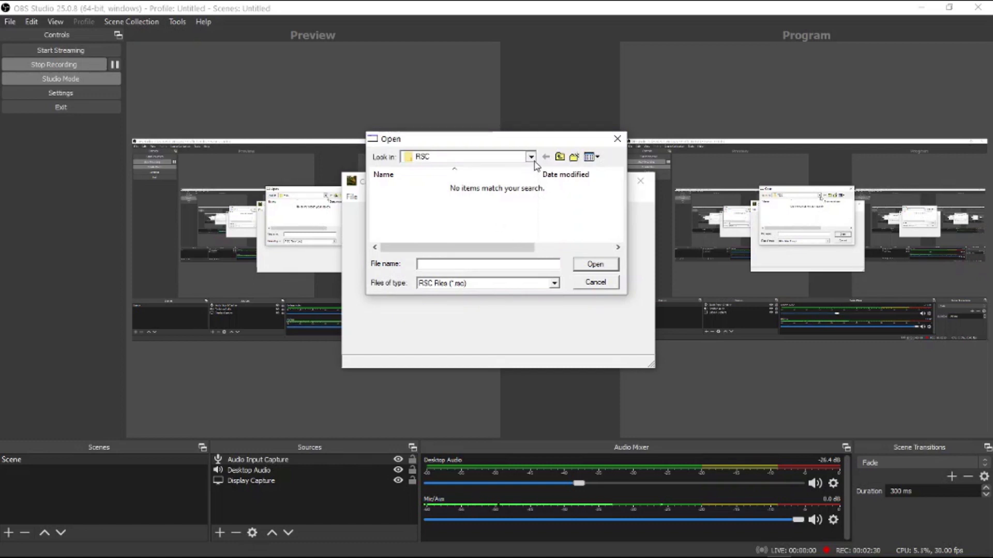
{"action": "left_click_drag", "start_coordinate": [525, 143], "coordinate": [574, 194]}
{"action": "left_click", "coordinate": [579, 206]}
{"action": "scroll", "coordinate": [531, 301], "scroll_direction": "up", "scroll_amount": 3}
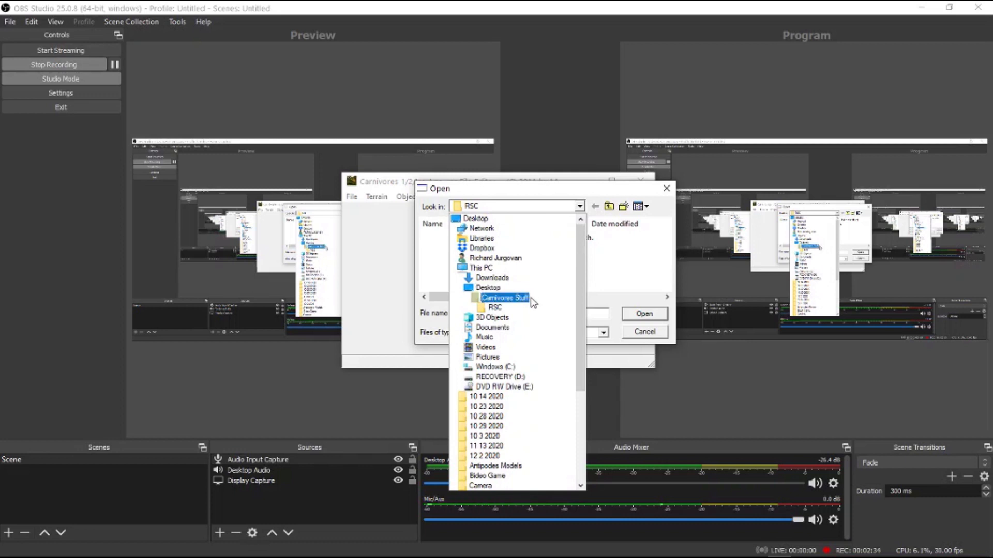
{"action": "left_click", "coordinate": [532, 302]}
{"action": "scroll", "coordinate": [506, 268], "scroll_direction": "up", "scroll_amount": 2}
{"action": "scroll", "coordinate": [505, 267], "scroll_direction": "up", "scroll_amount": 8}
{"action": "scroll", "coordinate": [517, 264], "scroll_direction": "up", "scroll_amount": 1}
{"action": "double_click", "coordinate": [489, 272]}
{"action": "double_click", "coordinate": [486, 241]}
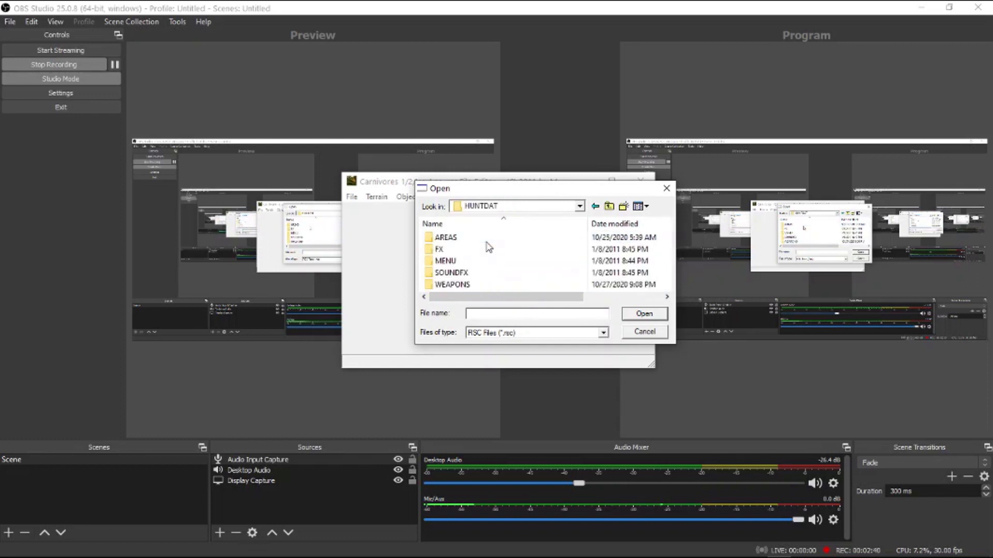
{"action": "double_click", "coordinate": [479, 239]}
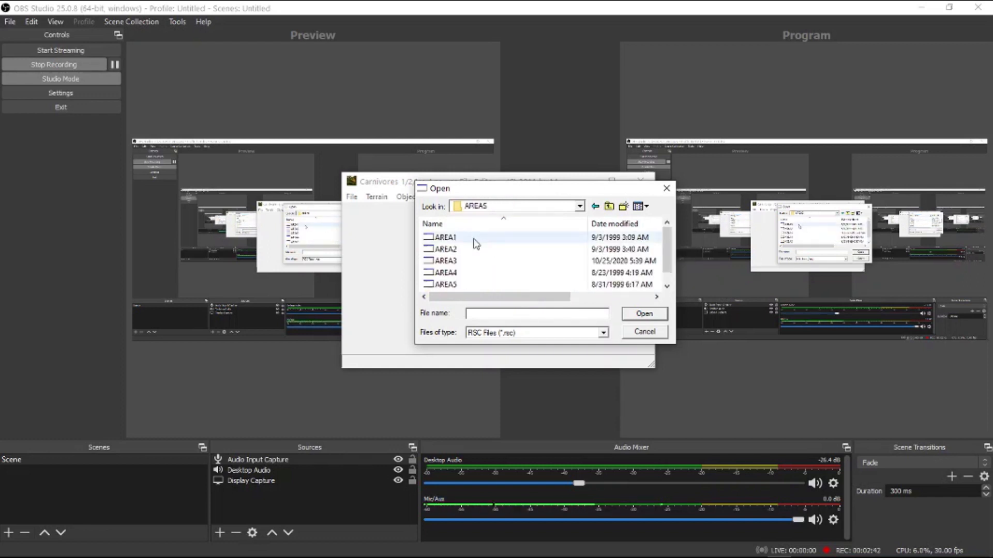
- Try to load AREA1 from the AREAS folder into the .rsc editor
{"action": "scroll", "coordinate": [507, 265], "scroll_direction": "down", "scroll_amount": 1}
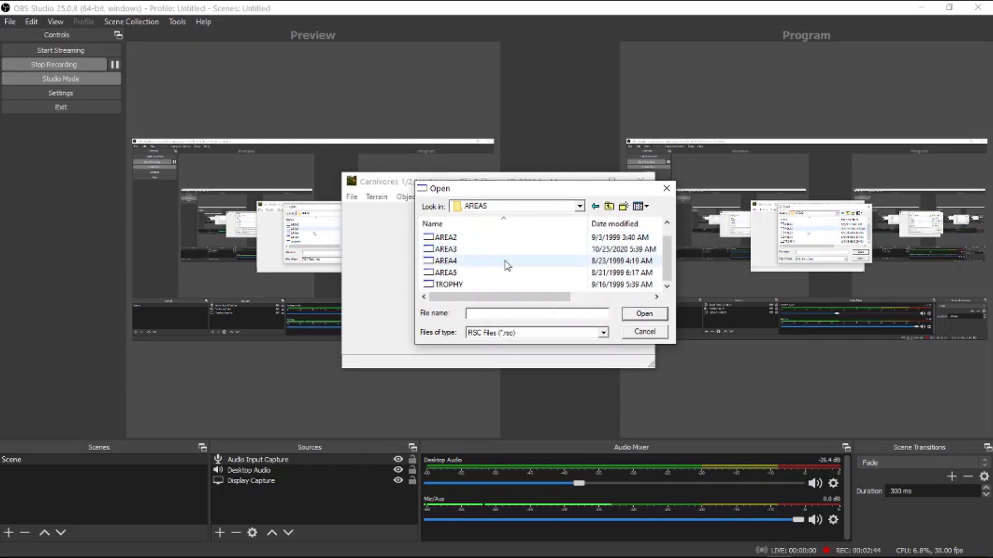
{"action": "scroll", "coordinate": [486, 258], "scroll_direction": "up", "scroll_amount": 1}
{"action": "double_click", "coordinate": [480, 239]}
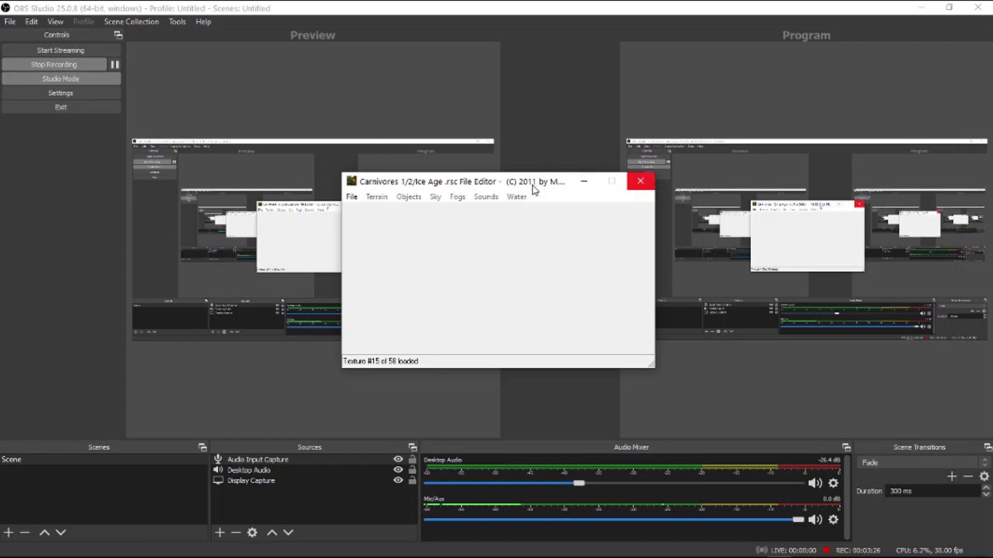
{"action": "left_click", "coordinate": [523, 288]}
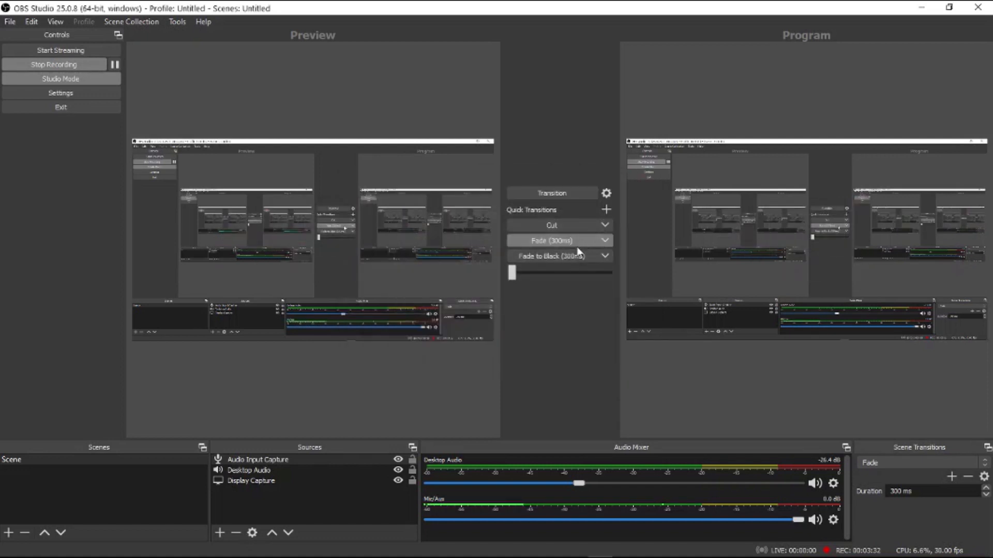
- Relaunch C12IArscEditV026b from the RSC folder and put the folder window out of the way
{"action": "mouse_move", "coordinate": [122, 553]}
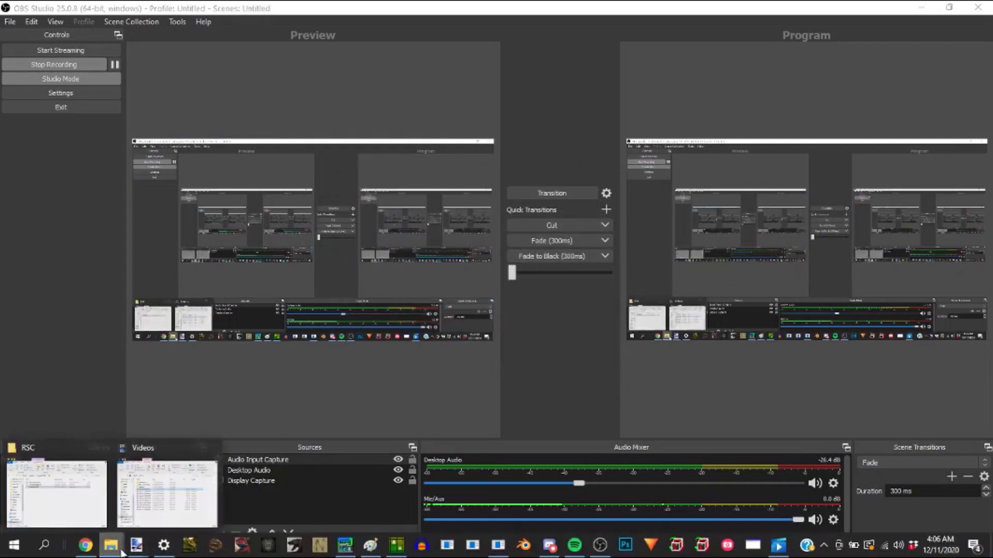
{"action": "left_click", "coordinate": [57, 492]}
{"action": "double_click", "coordinate": [422, 239]}
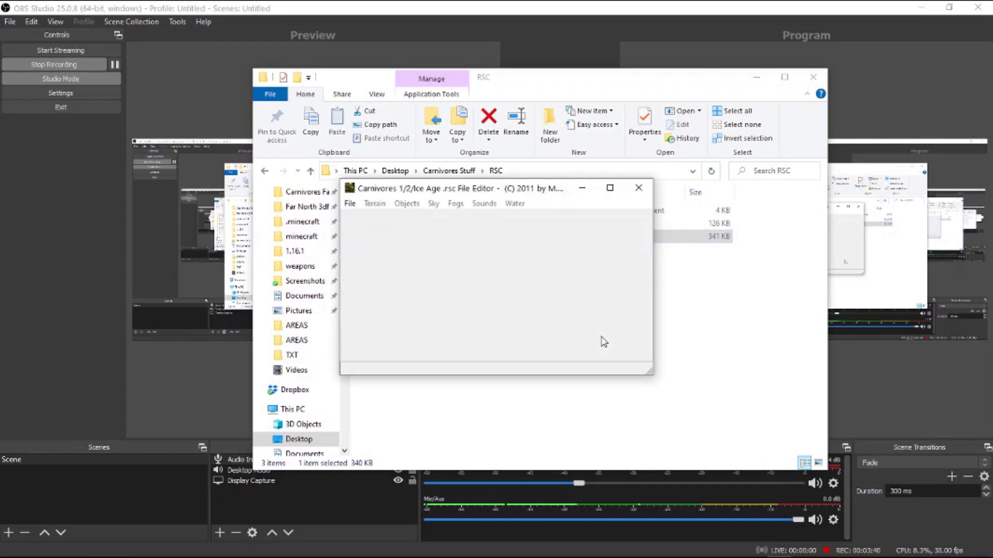
{"action": "left_click", "coordinate": [963, 98]}
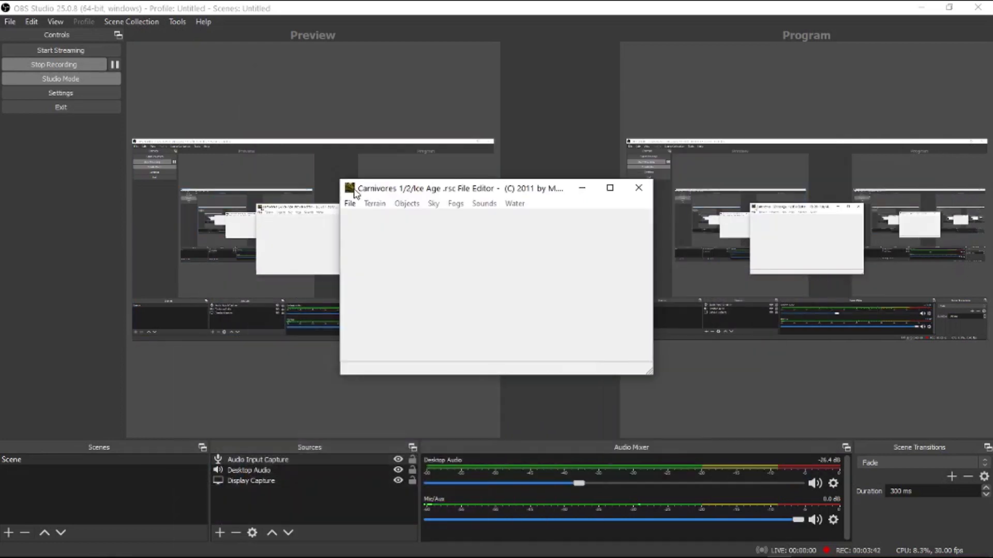
- Start opening a map's .rsc file by browsing from Carnivores Stuff to the AREAS folder in Carnivores 2's HUNTDAT
{"action": "left_click", "coordinate": [350, 203]}
{"action": "left_click", "coordinate": [362, 219]}
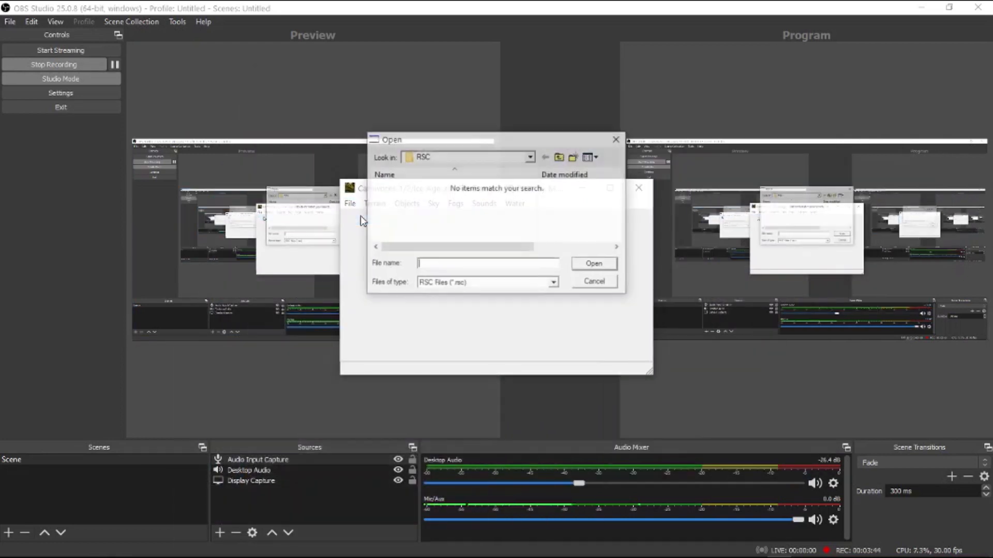
{"action": "left_click", "coordinate": [531, 157]}
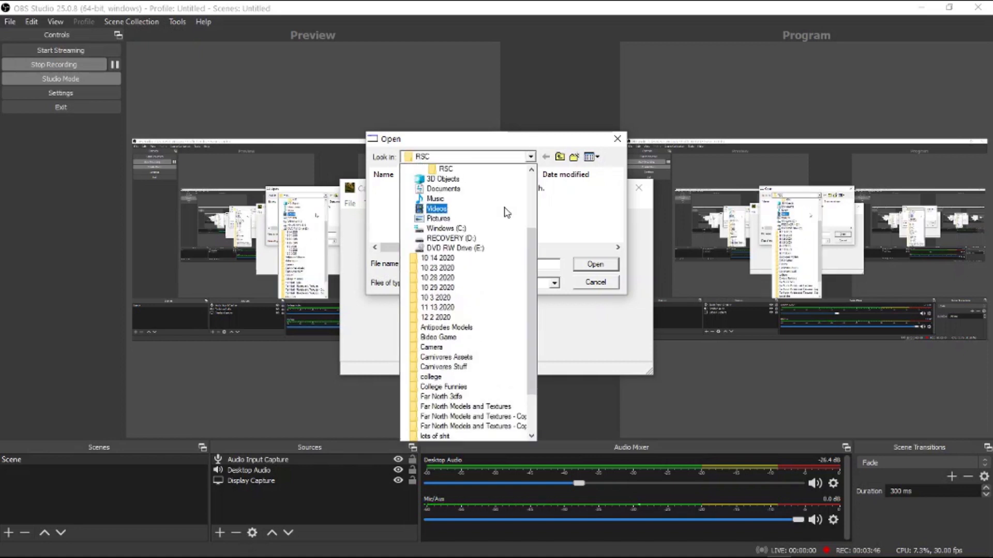
{"action": "left_click", "coordinate": [456, 238]}
{"action": "scroll", "coordinate": [454, 215], "scroll_direction": "down", "scroll_amount": 3}
{"action": "scroll", "coordinate": [454, 216], "scroll_direction": "up", "scroll_amount": 6}
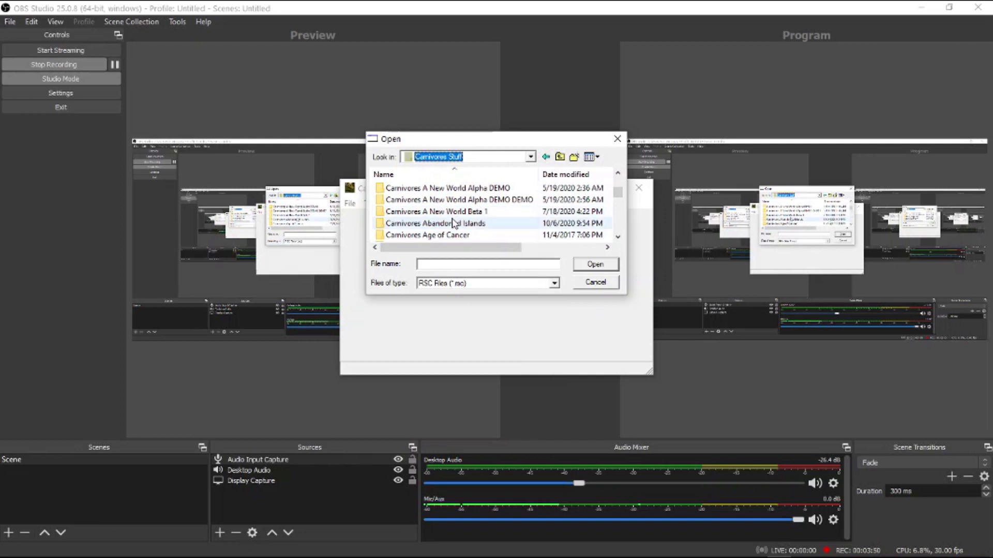
{"action": "double_click", "coordinate": [448, 223]}
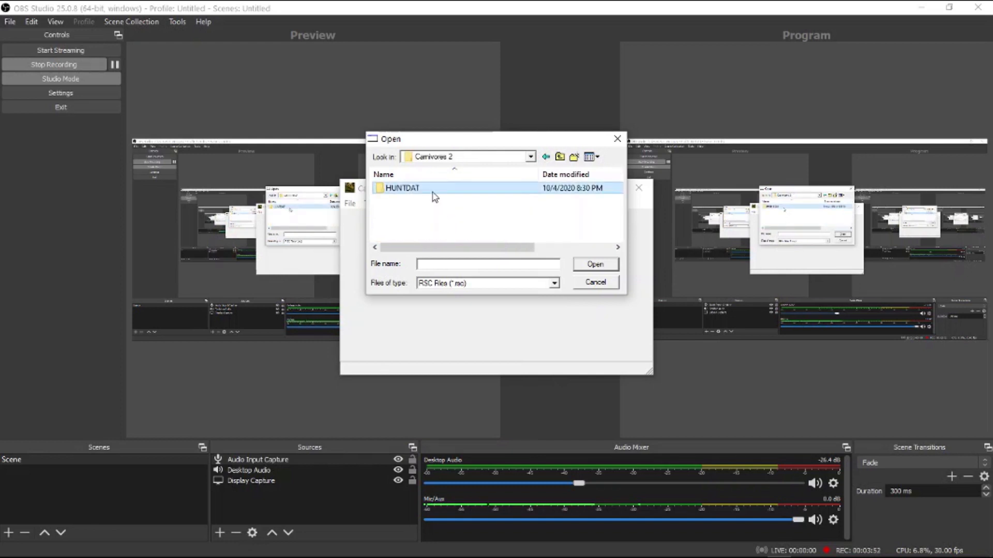
{"action": "double_click", "coordinate": [434, 189]}
{"action": "double_click", "coordinate": [433, 192]}
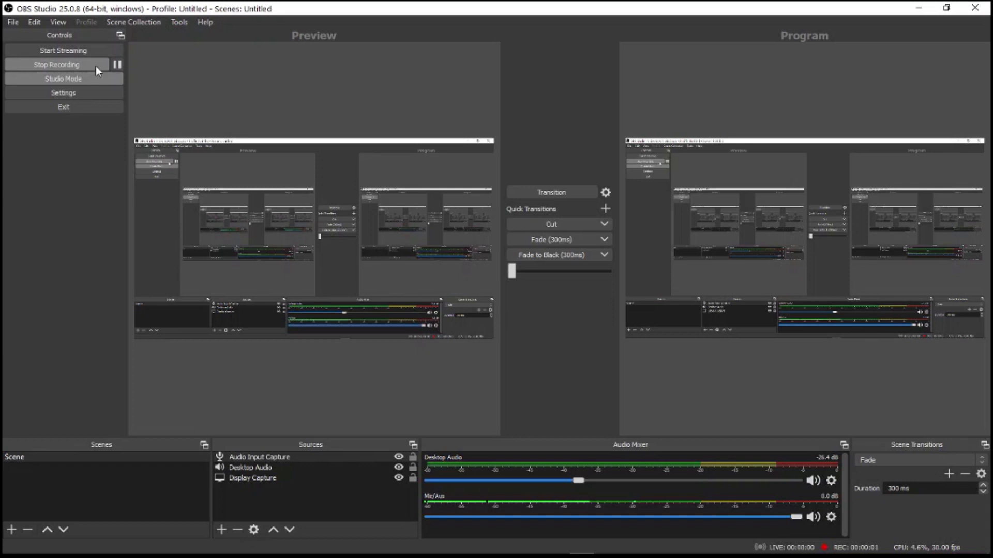
- Start exporting the loaded map data as .prj, select area2.prj as the target, and close the export dialog
{"action": "left_click", "coordinate": [778, 542]}
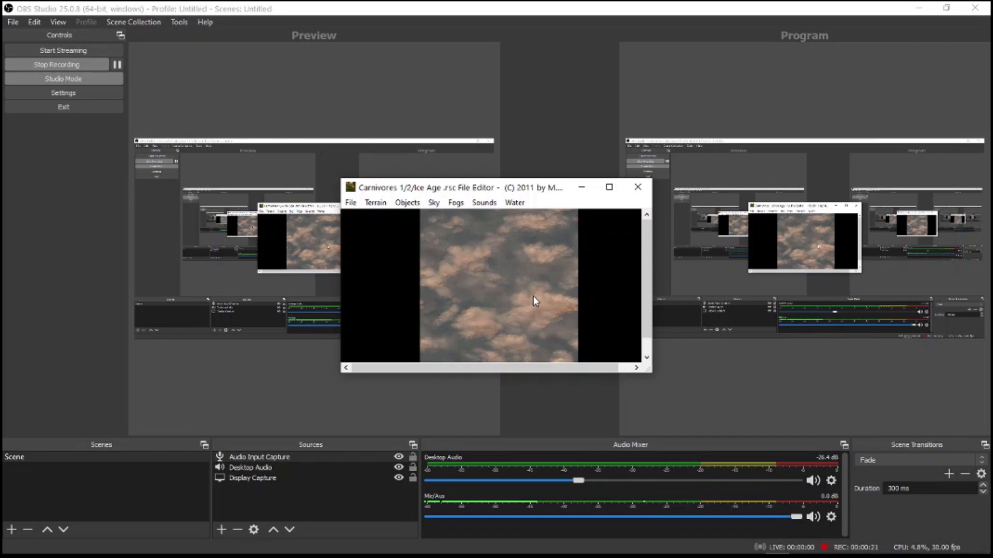
{"action": "left_click", "coordinate": [351, 202]}
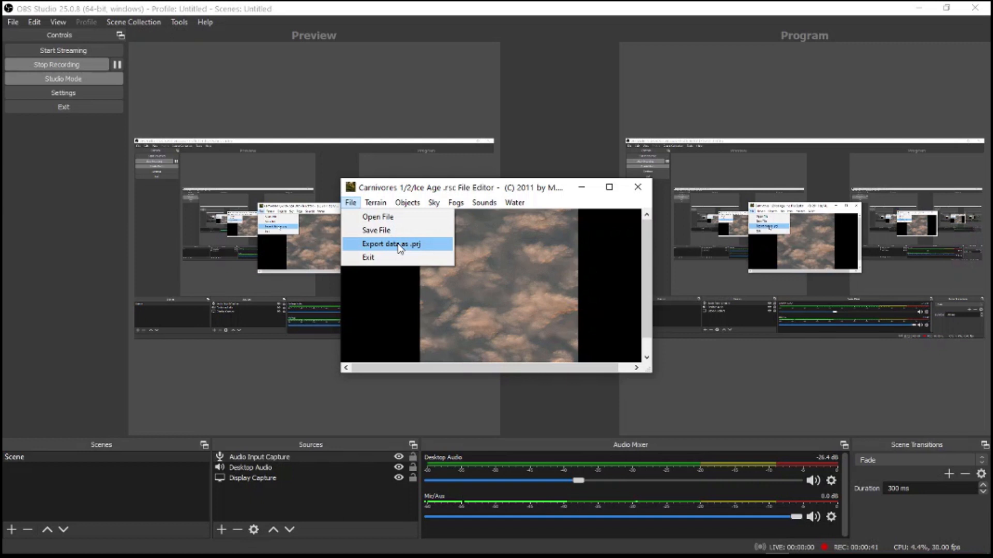
{"action": "left_click", "coordinate": [398, 245]}
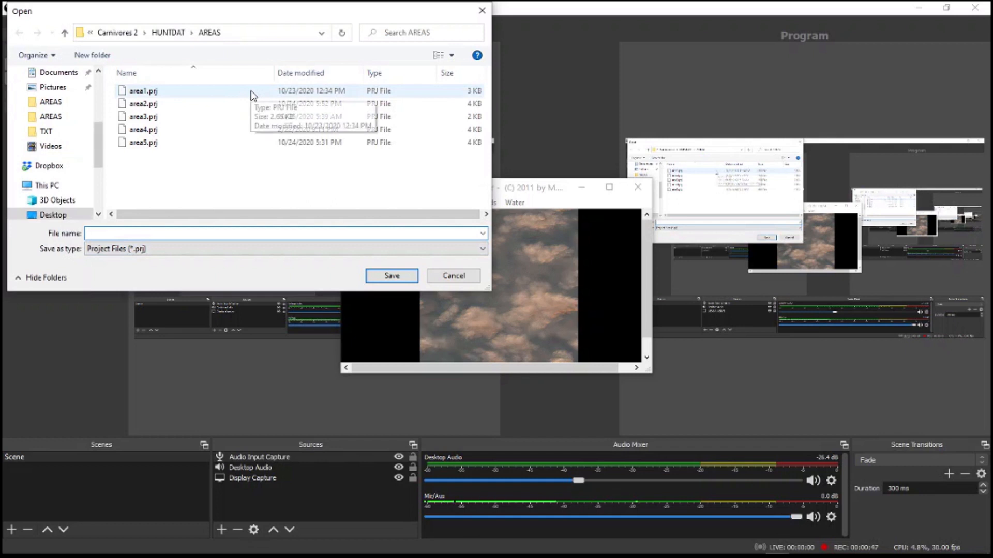
{"action": "mouse_move", "coordinate": [533, 187]}
{"action": "left_mouse_down"}
{"action": "mouse_move", "coordinate": [575, 214]}
{"action": "mouse_move", "coordinate": [548, 188]}
{"action": "left_mouse_up"}
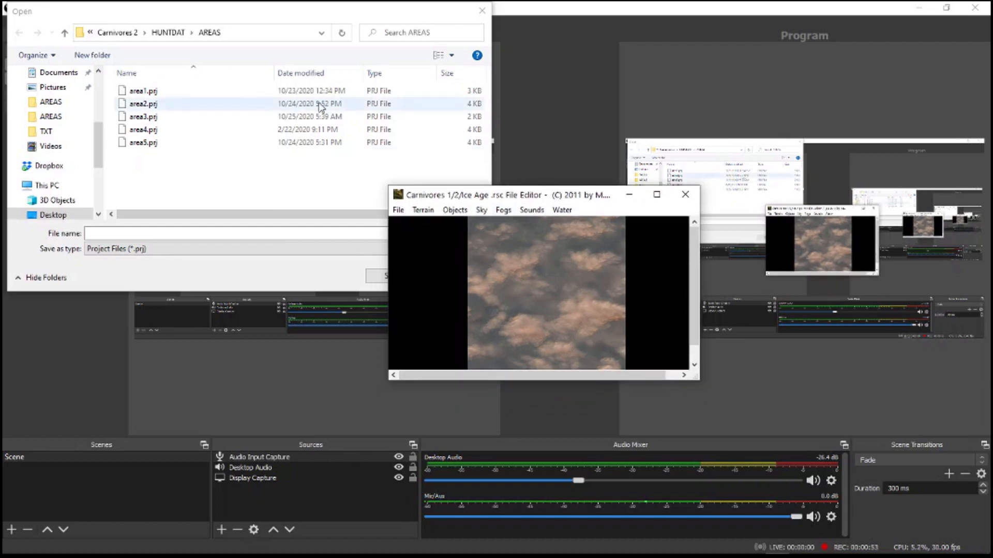
{"action": "left_click", "coordinate": [206, 150]}
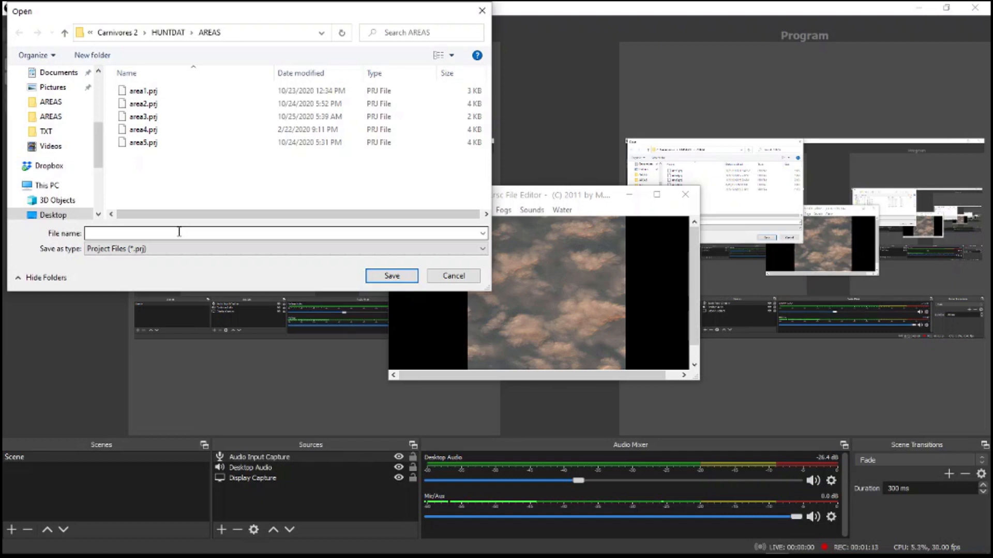
{"action": "key", "text": "Down"}
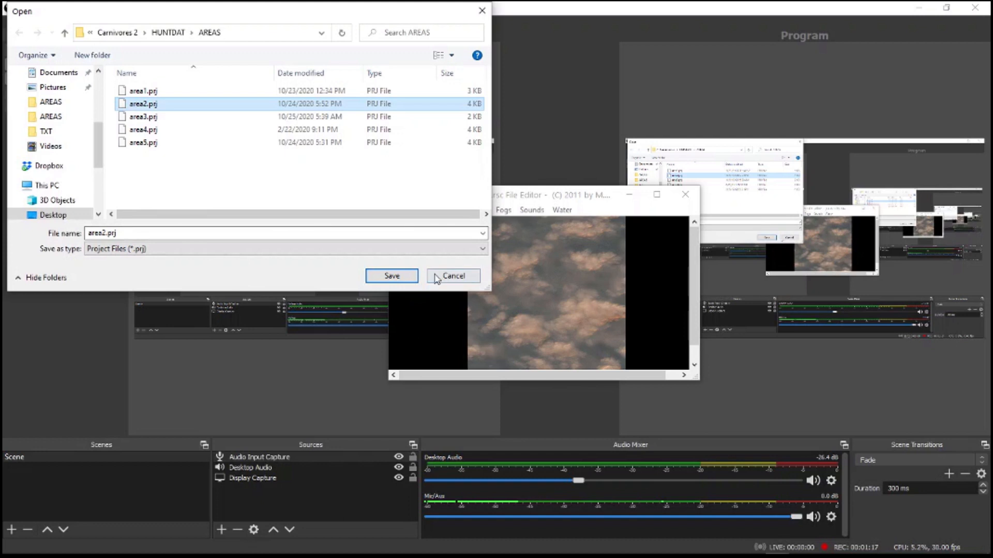
{"action": "left_click", "coordinate": [391, 276]}
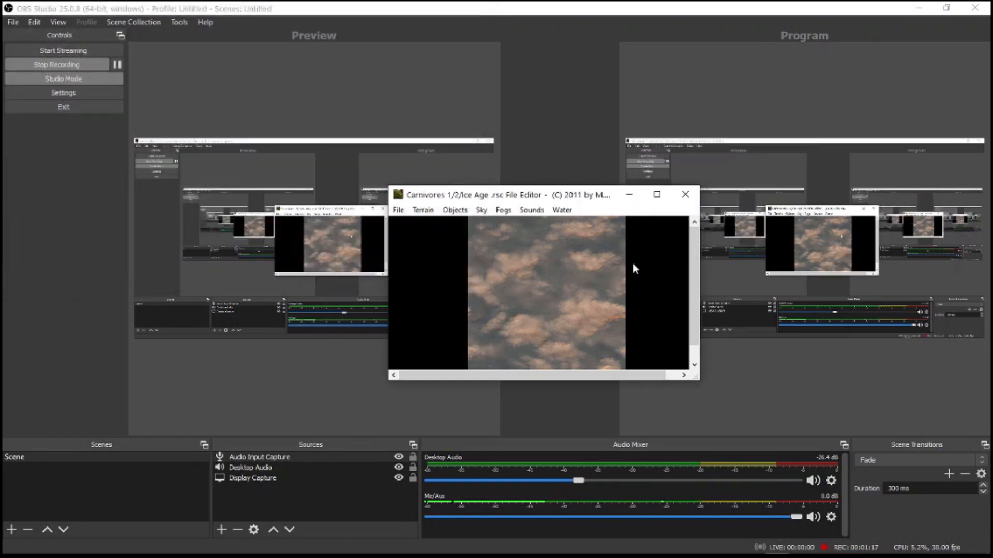
- Close the .rsc editor and try to open area1.prj from the AREAS folder in AltEditor II
{"action": "left_click", "coordinate": [686, 195]}
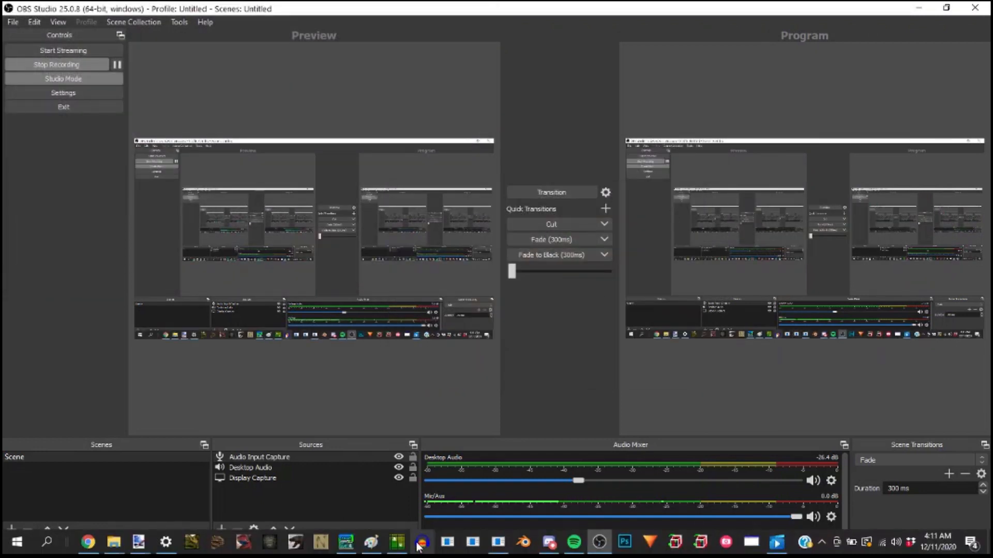
{"action": "left_click", "coordinate": [401, 548]}
{"action": "left_click", "coordinate": [28, 43]}
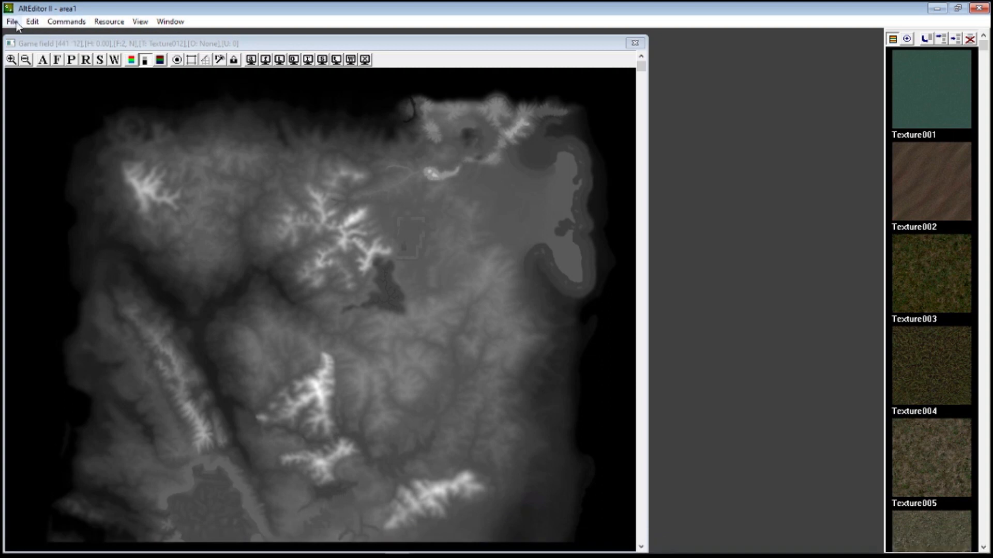
{"action": "left_click", "coordinate": [48, 49]}
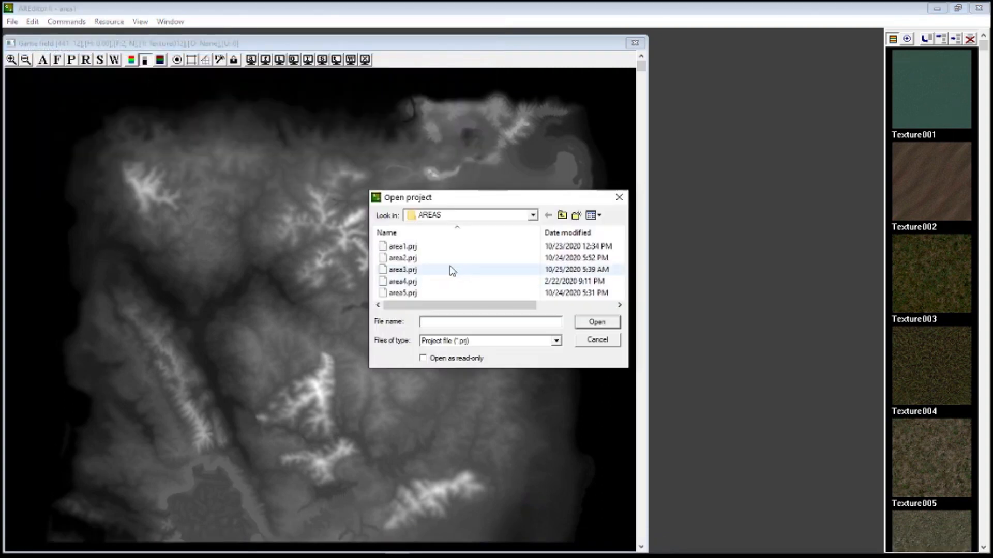
{"action": "left_click", "coordinate": [532, 215]}
{"action": "scroll", "coordinate": [474, 315], "scroll_direction": "down", "scroll_amount": 1}
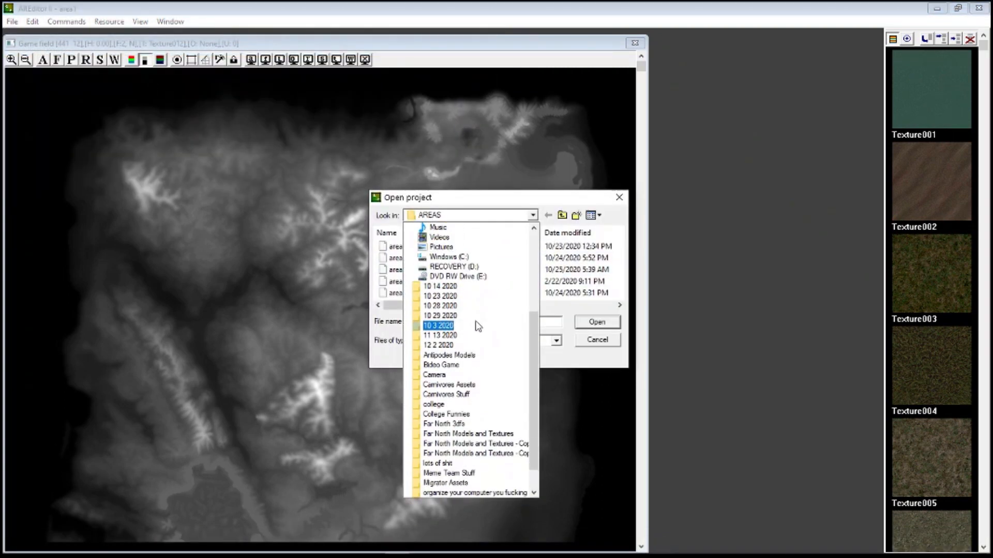
{"action": "left_click", "coordinate": [557, 204]}
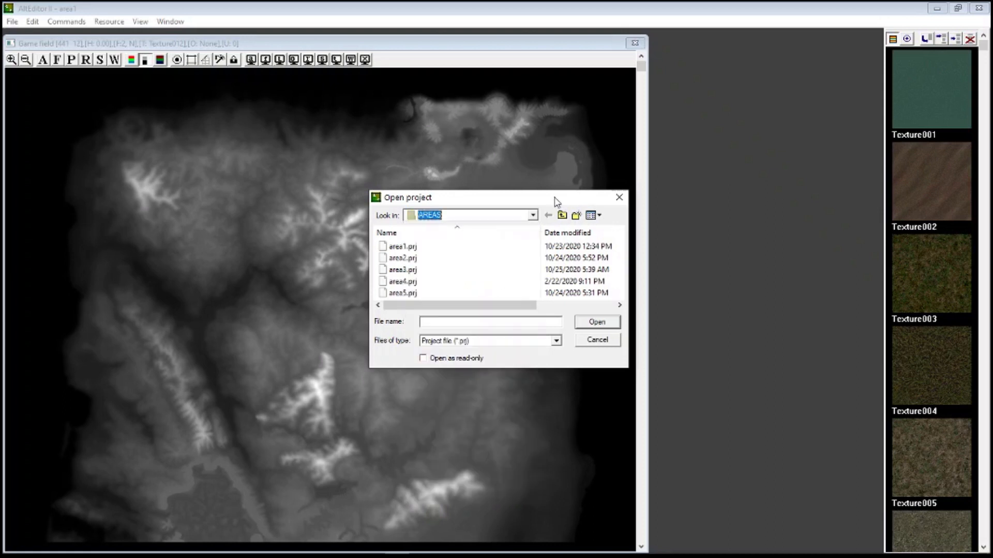
{"action": "double_click", "coordinate": [427, 249]}
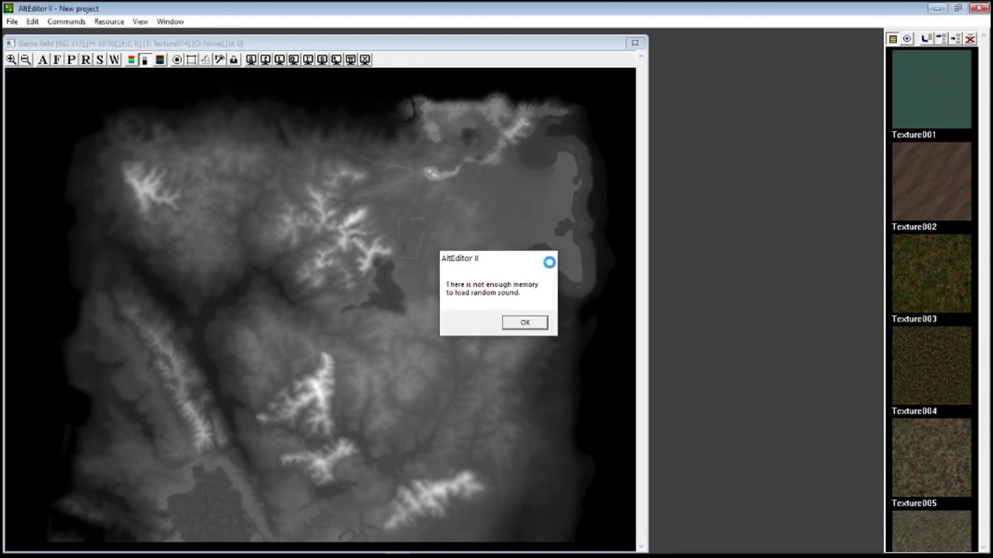
- Dismiss the loading message and close AltEditor II without saving the project
{"action": "left_click", "coordinate": [548, 259]}
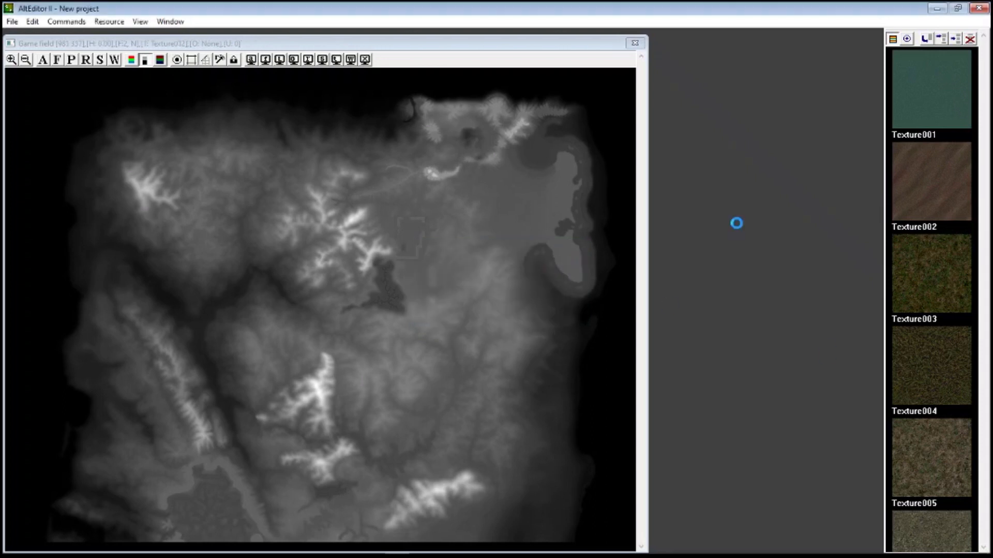
{"action": "left_click", "coordinate": [980, 9]}
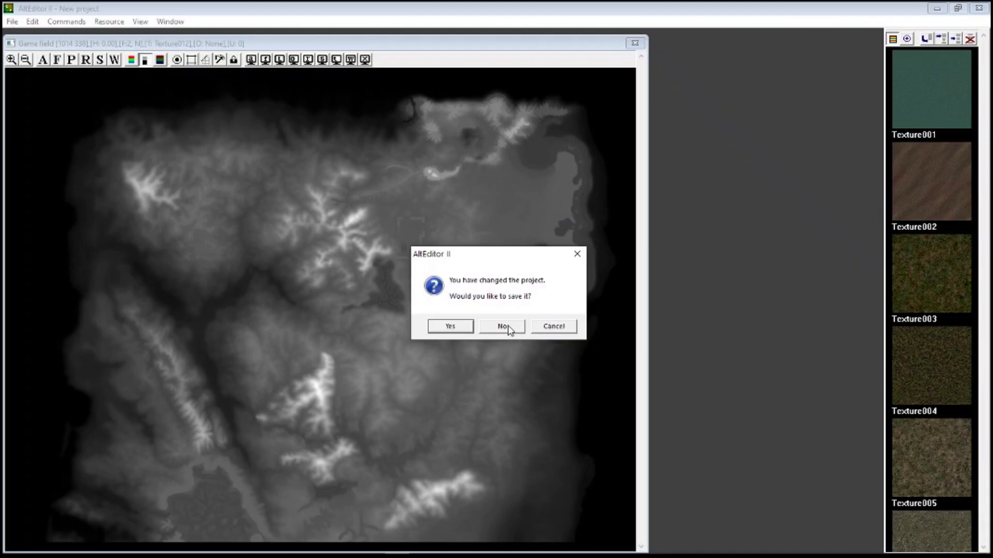
{"action": "left_click", "coordinate": [502, 327]}
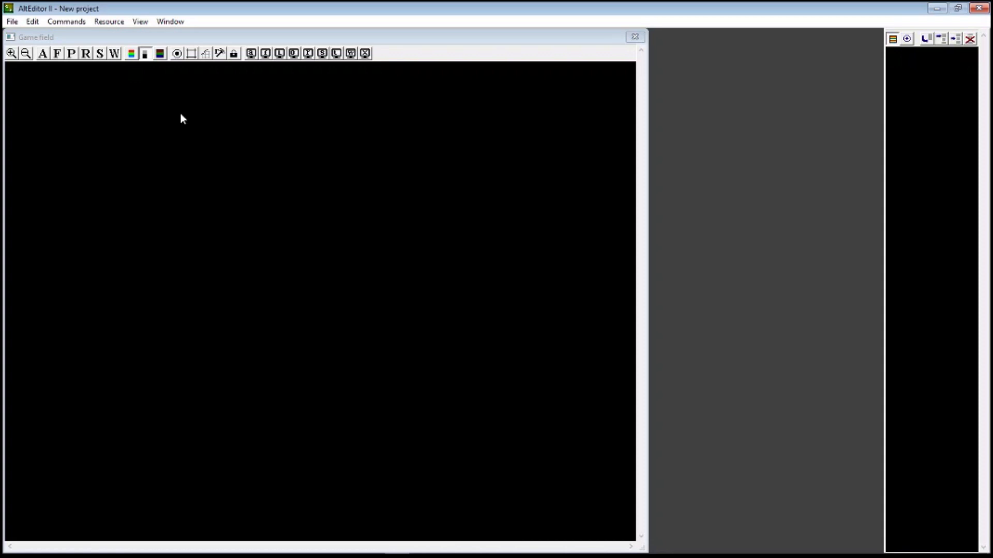
- Set the game field to transparent view and open the area1.prj project
{"action": "left_click", "coordinate": [130, 54]}
{"action": "left_click", "coordinate": [158, 55]}
{"action": "left_click", "coordinate": [11, 22]}
{"action": "left_click", "coordinate": [31, 49]}
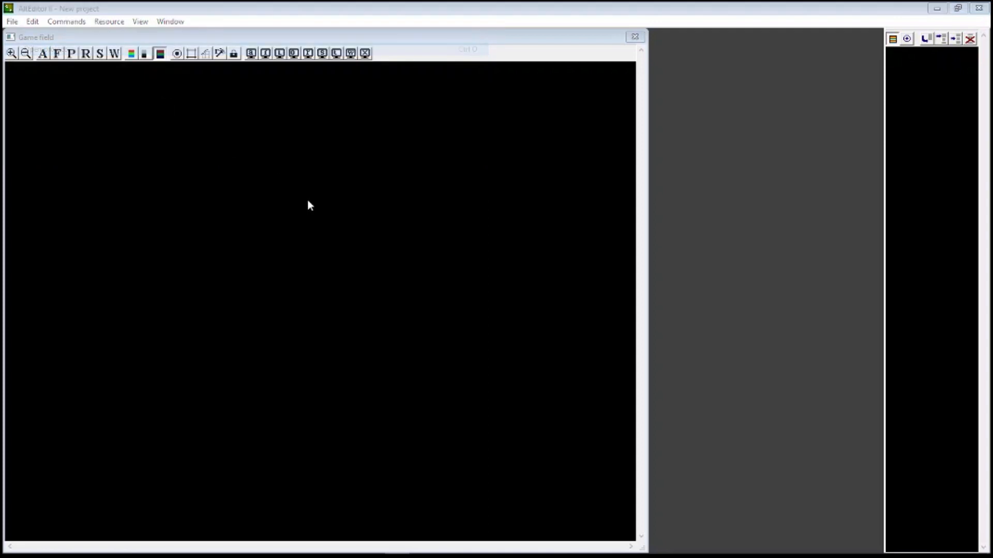
{"action": "double_click", "coordinate": [414, 248]}
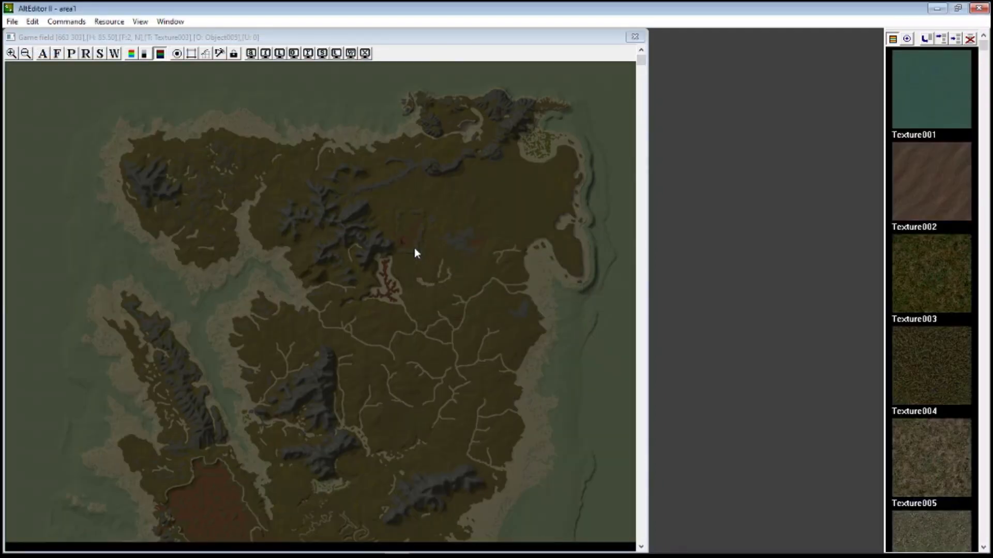
- Compare the area1 map in its colour texture, greyscale height and transparent views, ending on the transparent view
{"action": "left_click", "coordinate": [133, 55]}
{"action": "left_click", "coordinate": [144, 54]}
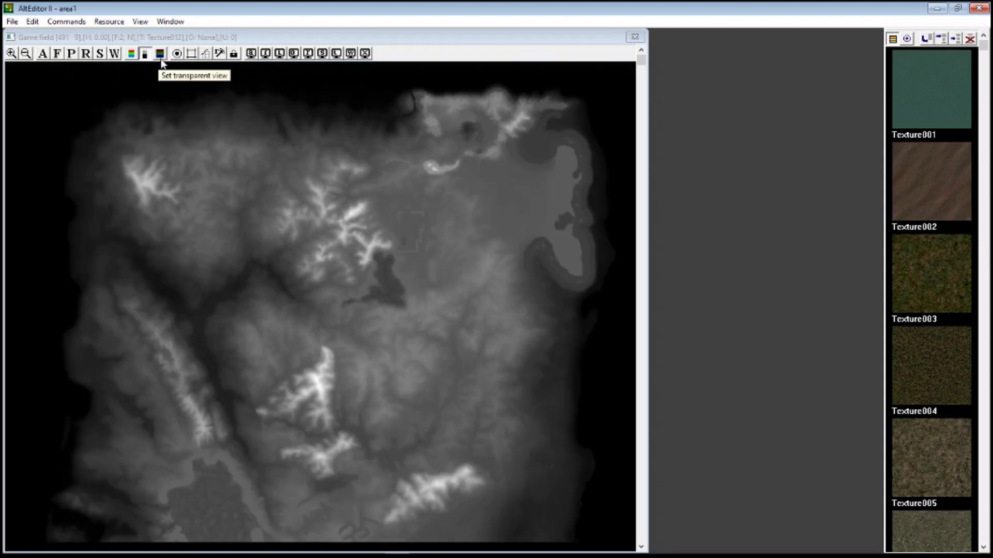
{"action": "left_click", "coordinate": [160, 54]}
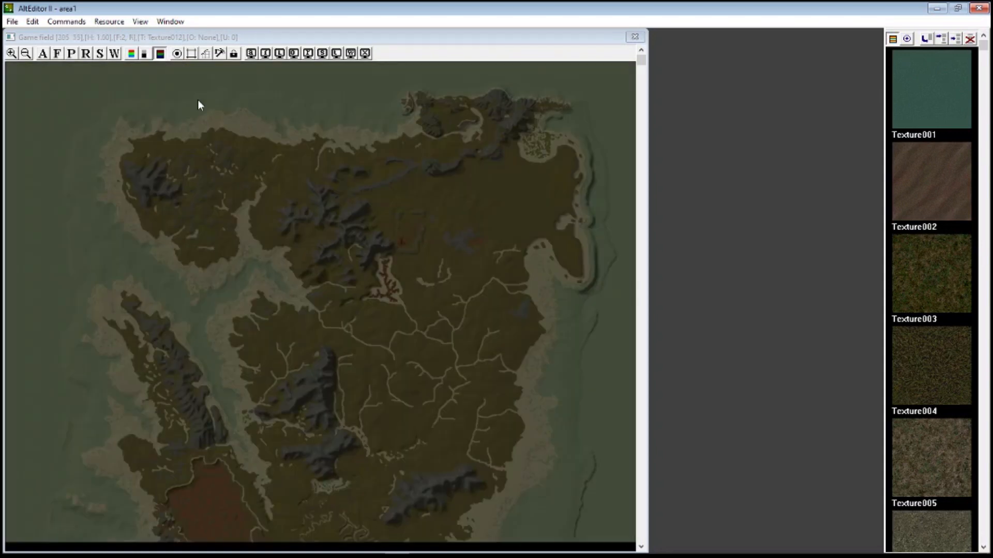
{"action": "left_click", "coordinate": [147, 54]}
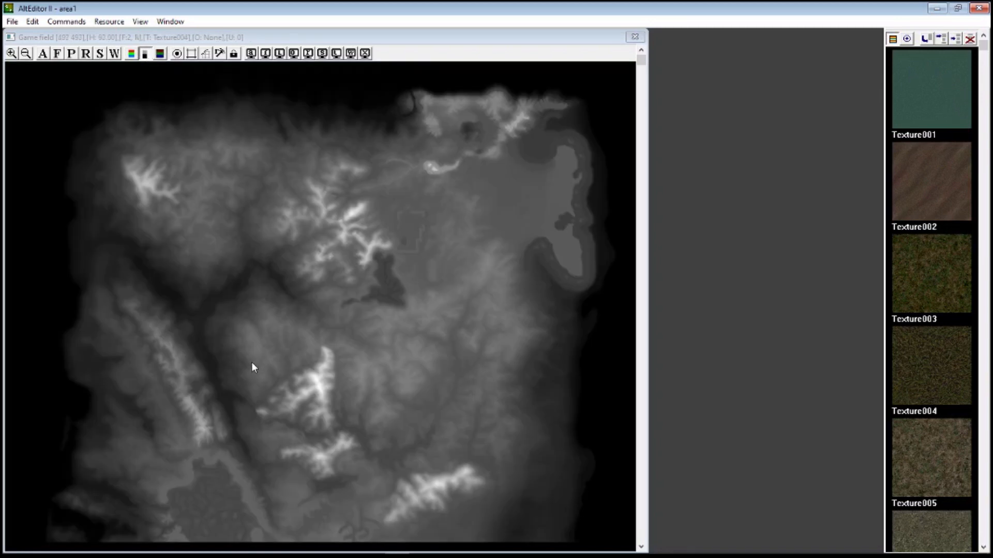
{"action": "left_click", "coordinate": [132, 53]}
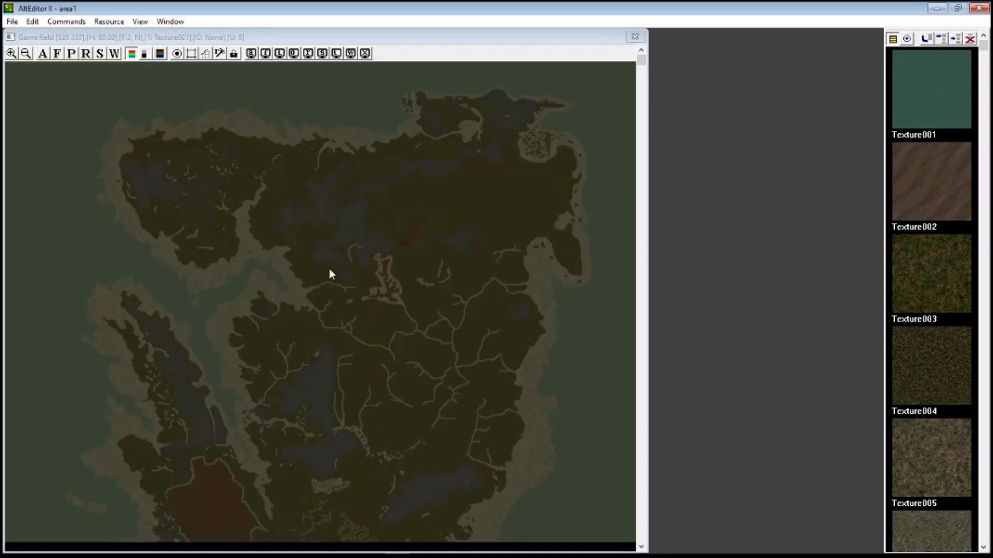
{"action": "left_click", "coordinate": [163, 55]}
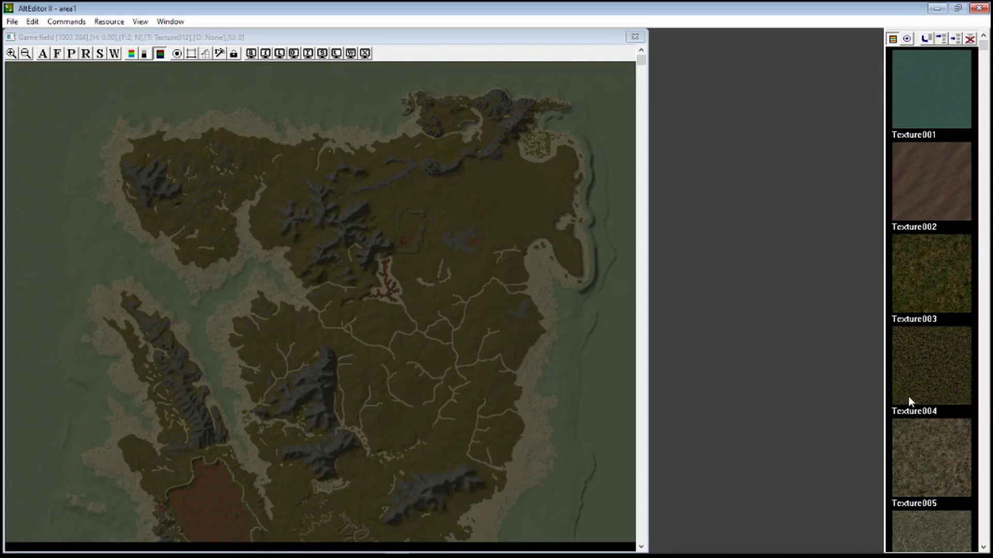
{"action": "left_click_drag", "start_coordinate": [654, 64], "coordinate": [921, 73]}
{"action": "left_click_drag", "start_coordinate": [643, 66], "coordinate": [623, 56]}
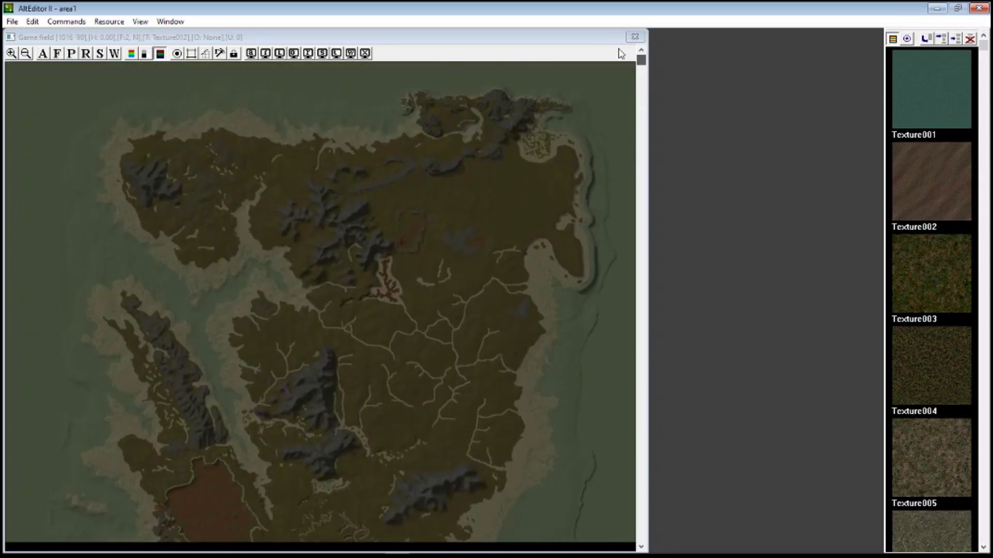
- Open area4.prj from the AREAS folder of Carnivores ME Alpha 02, found inside Carnivores Stuff
{"action": "left_click", "coordinate": [13, 23]}
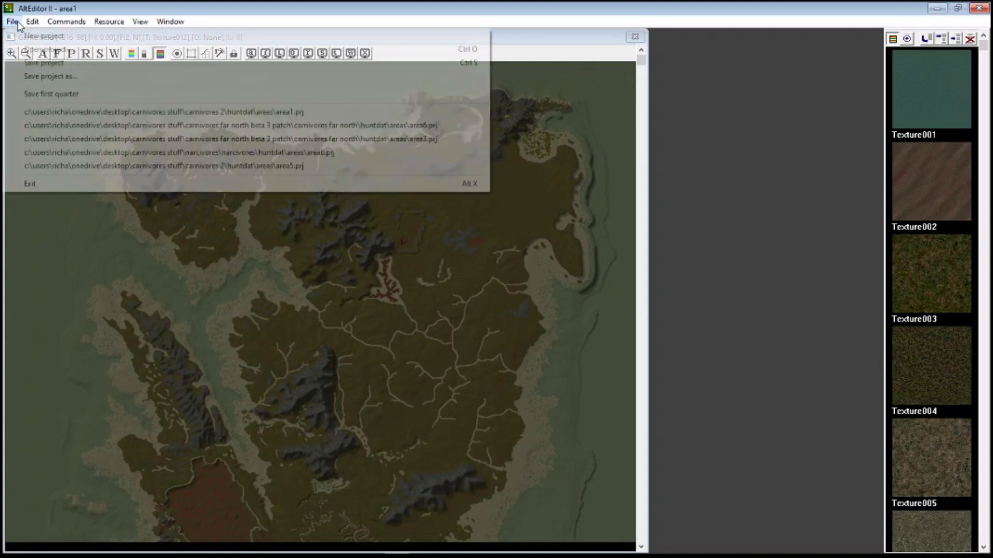
{"action": "left_click", "coordinate": [43, 51]}
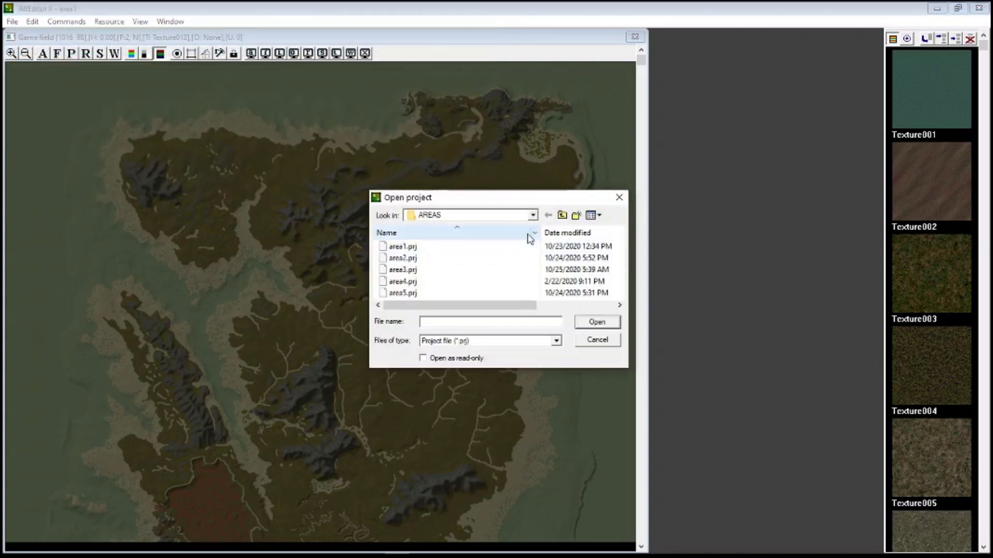
{"action": "left_click", "coordinate": [534, 216]}
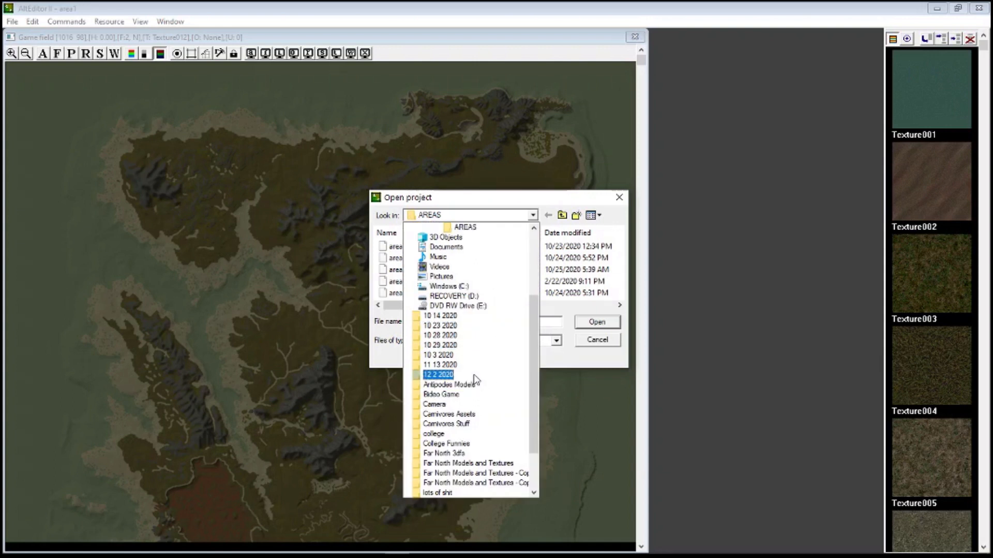
{"action": "scroll", "coordinate": [476, 381], "scroll_direction": "down", "scroll_amount": 2}
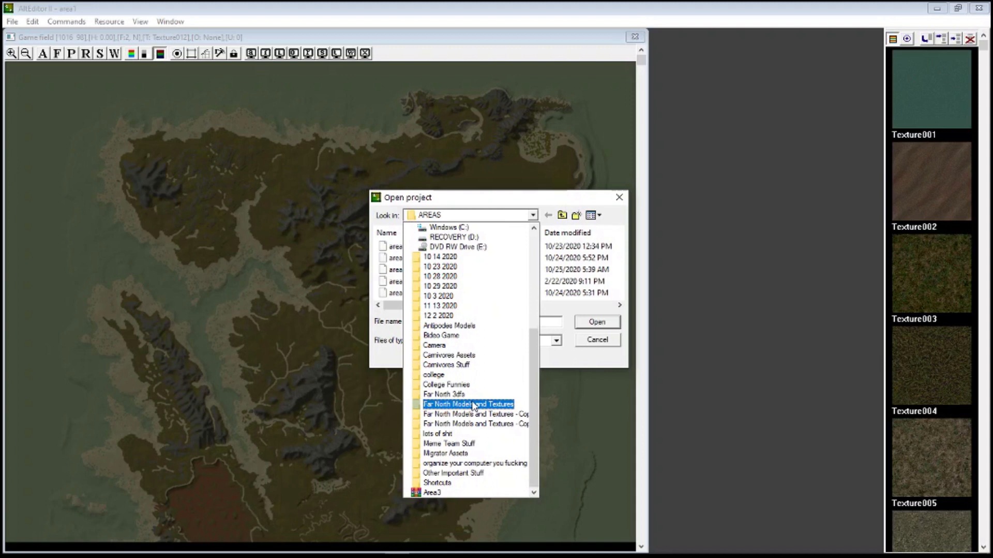
{"action": "left_click", "coordinate": [470, 365]}
{"action": "scroll", "coordinate": [454, 283], "scroll_direction": "down", "scroll_amount": 4}
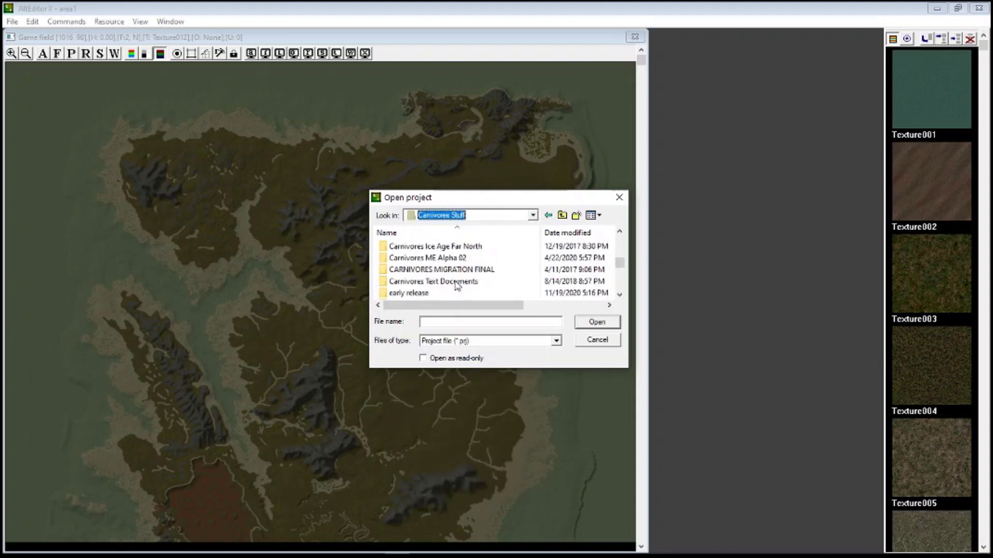
{"action": "double_click", "coordinate": [402, 258]}
{"action": "double_click", "coordinate": [422, 247]}
{"action": "double_click", "coordinate": [425, 248]}
{"action": "double_click", "coordinate": [425, 248]}
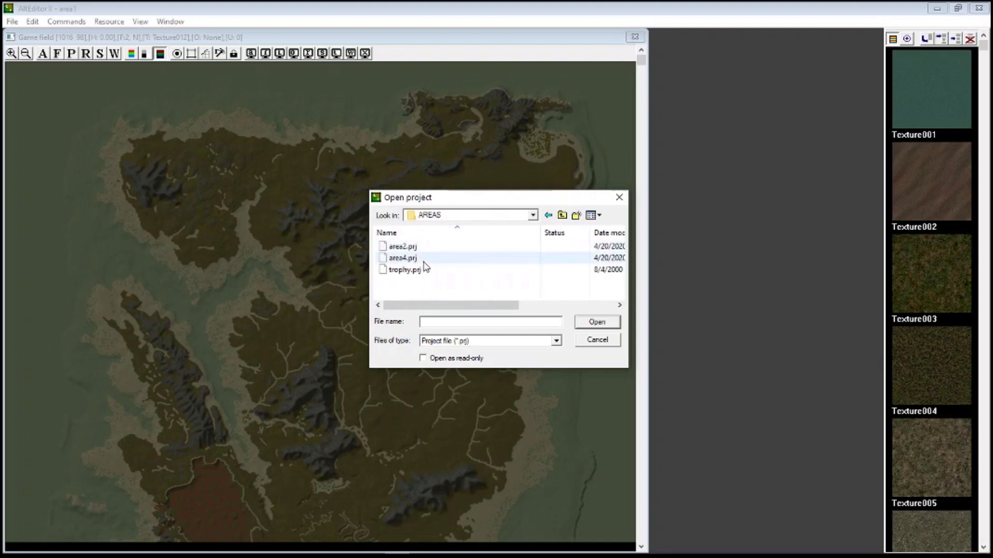
{"action": "double_click", "coordinate": [423, 262]}
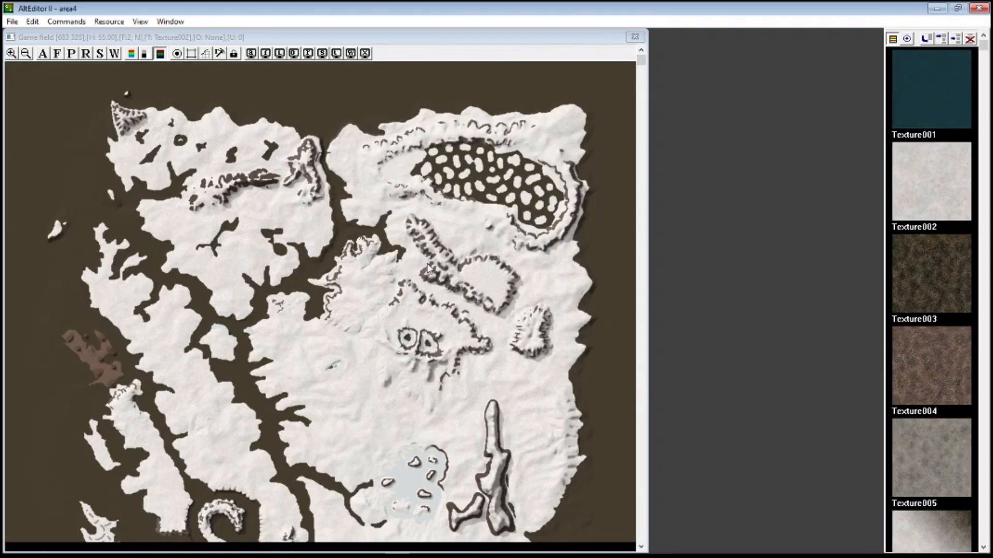
{"action": "left_click", "coordinate": [908, 196]}
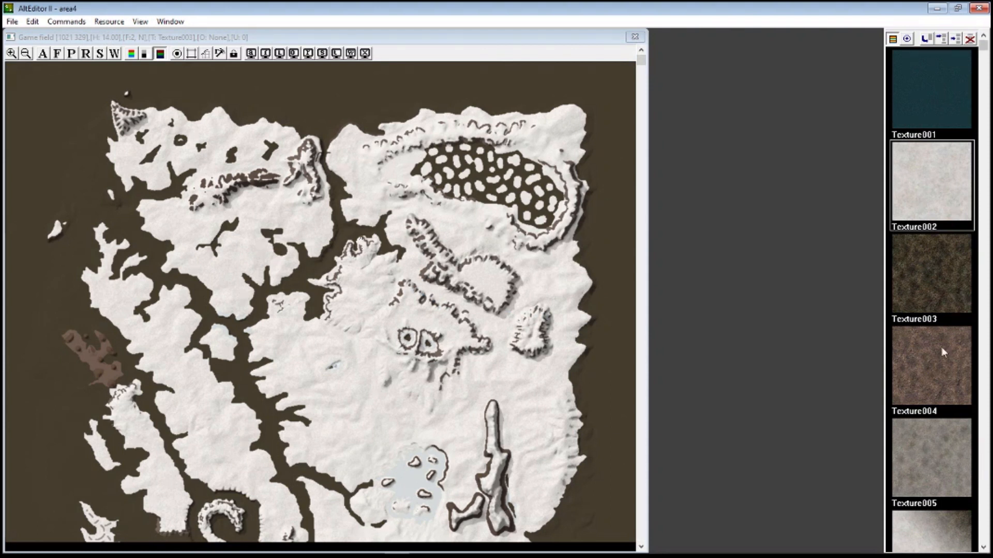
{"action": "left_click", "coordinate": [113, 24]}
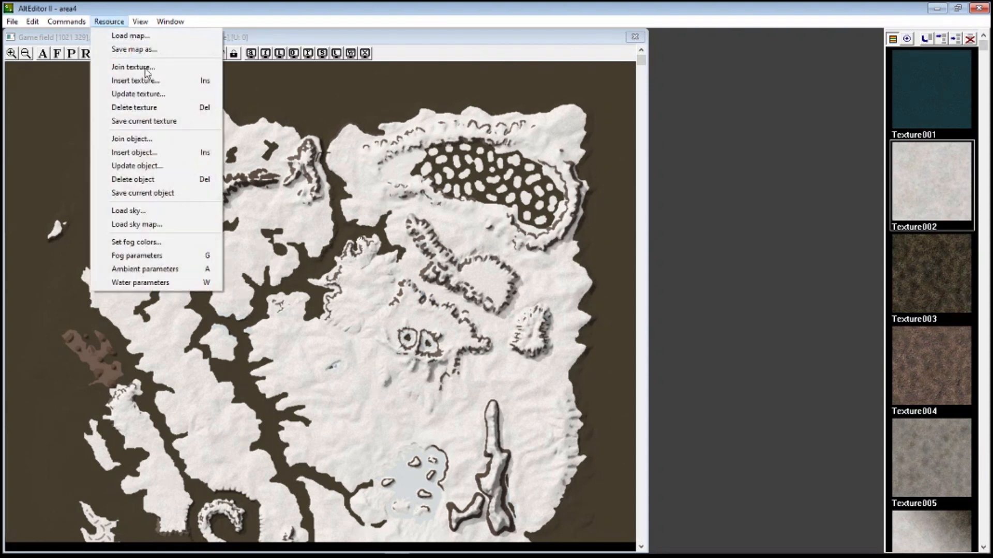
{"action": "left_click", "coordinate": [152, 124]}
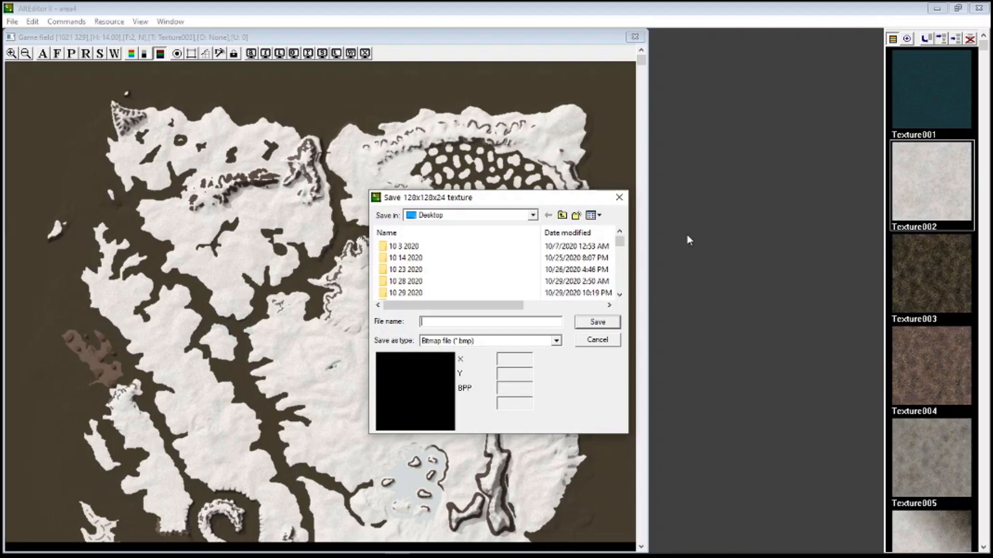
{"action": "left_click", "coordinate": [619, 197]}
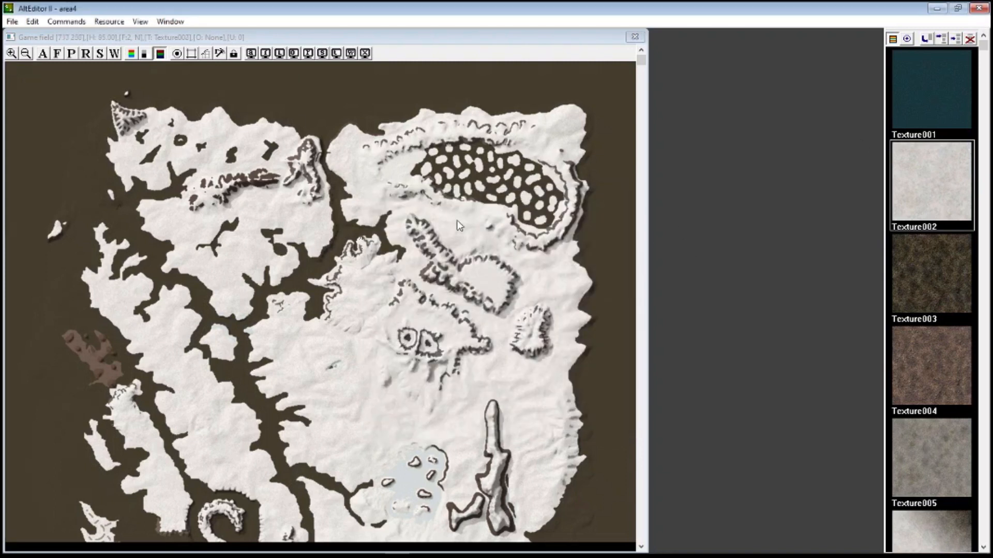
- Save the white Texture002 of the area4 map to the Desktop as a bitmap named snow
{"action": "left_click", "coordinate": [934, 121]}
{"action": "left_click", "coordinate": [939, 277]}
{"action": "left_click", "coordinate": [938, 191]}
{"action": "left_click", "coordinate": [938, 357]}
{"action": "left_click_drag", "start_coordinate": [979, 46], "coordinate": [982, 52]}
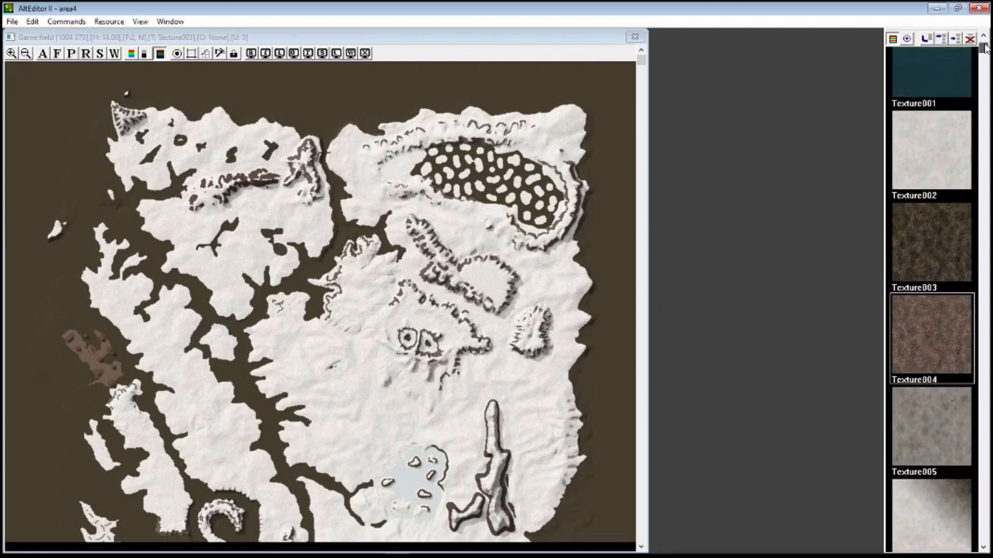
{"action": "left_click", "coordinate": [938, 171]}
{"action": "left_click", "coordinate": [110, 22]}
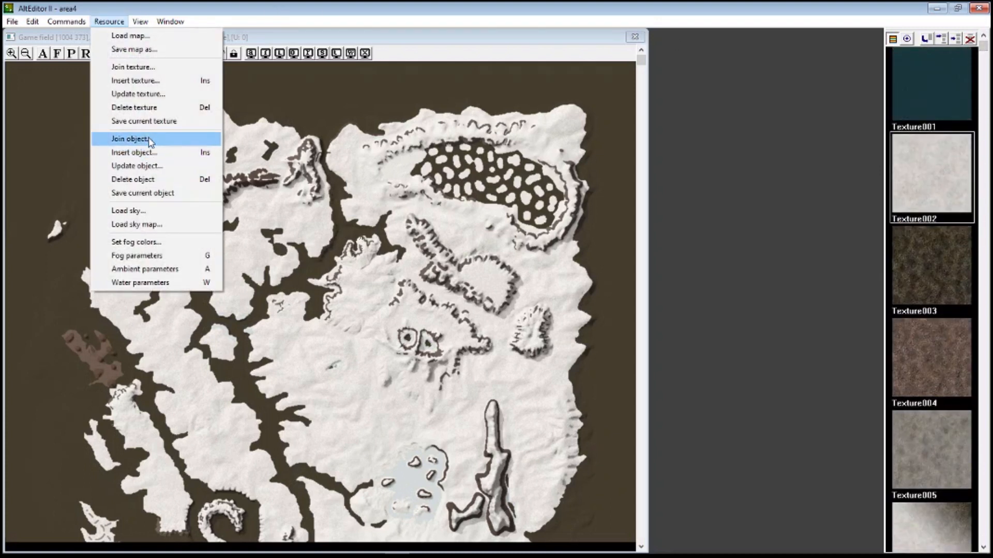
{"action": "left_click", "coordinate": [160, 122]}
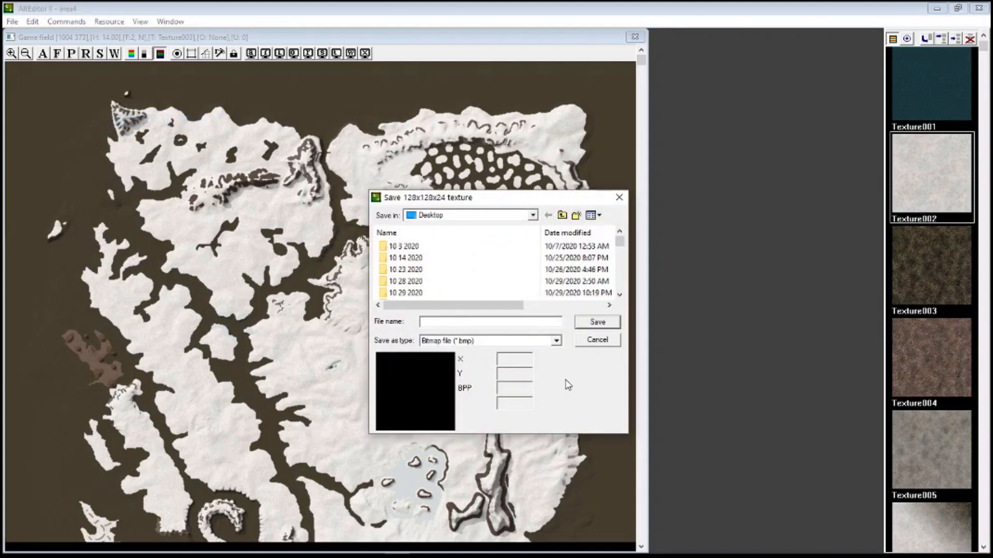
{"action": "type", "text": "snow"}
{"action": "key", "text": "Return"}
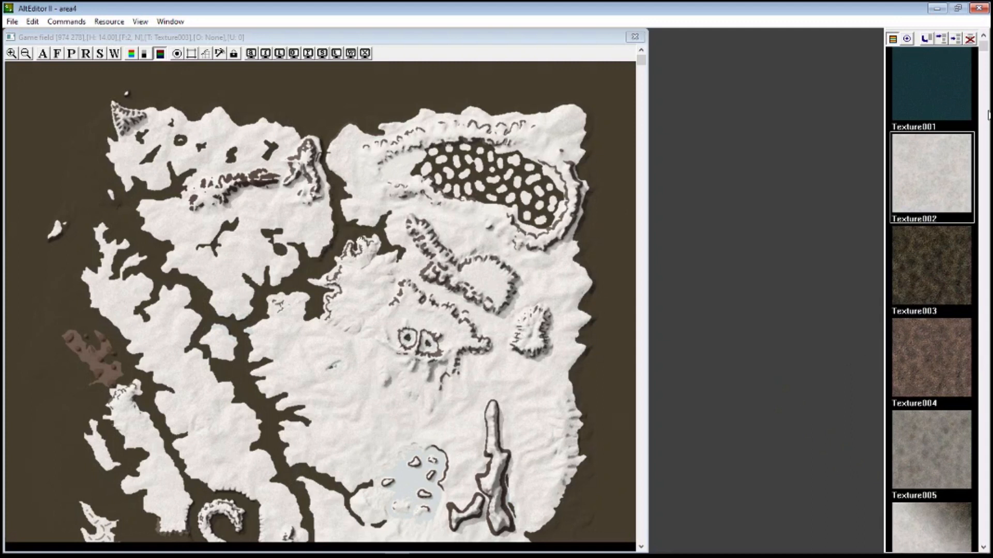
- Save the cracked-ice Texture023 of the area4 map as a bitmap named ice
{"action": "left_click_drag", "start_coordinate": [983, 47], "coordinate": [983, 205]}
{"action": "left_click", "coordinate": [931, 103]}
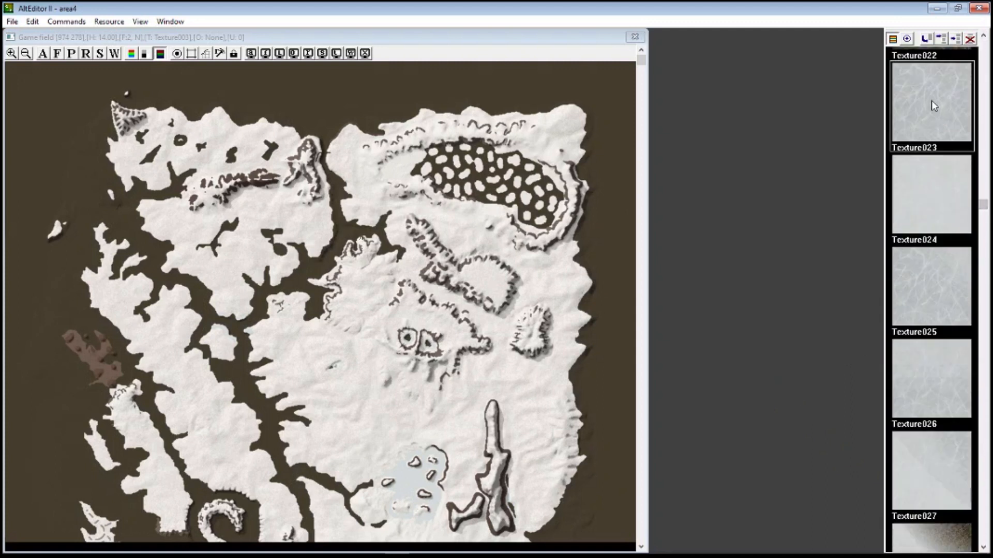
{"action": "left_click", "coordinate": [117, 22]}
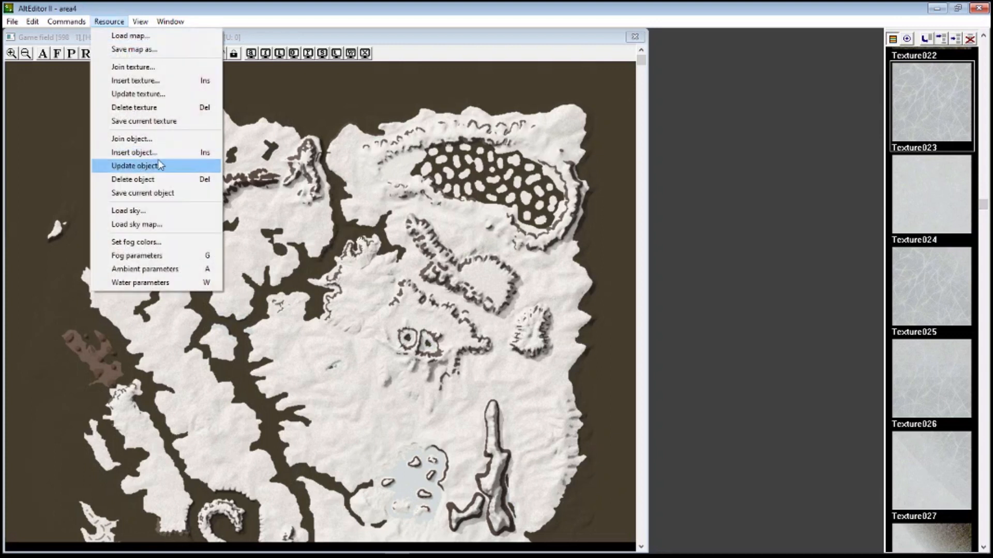
{"action": "left_click", "coordinate": [149, 121]}
{"action": "type", "text": "ice"}
{"action": "key", "text": "Return"}
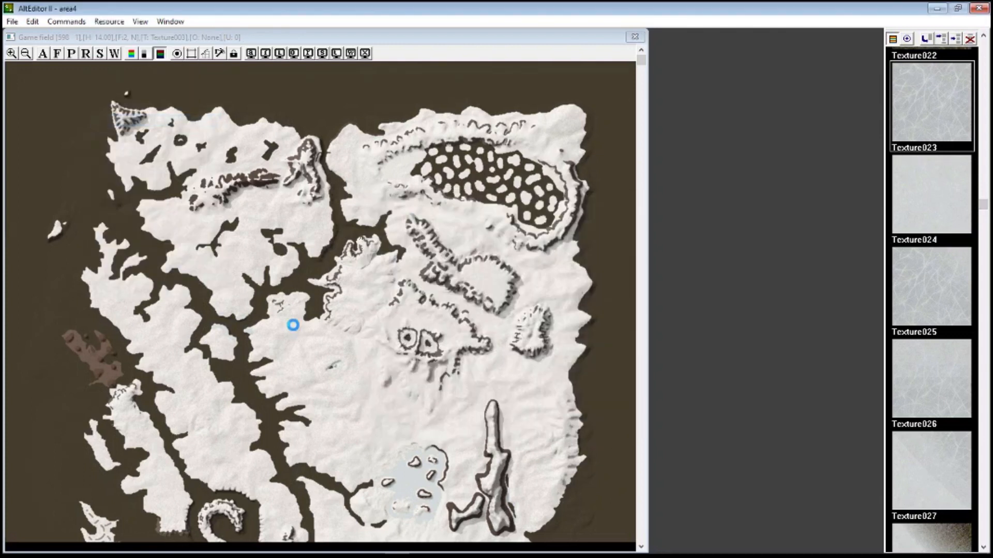
- Open the area1.prj project from the HUNTDAT\AREAS folder of Carnivores 2, found inside Carnivores Stuff
{"action": "left_click", "coordinate": [12, 22]}
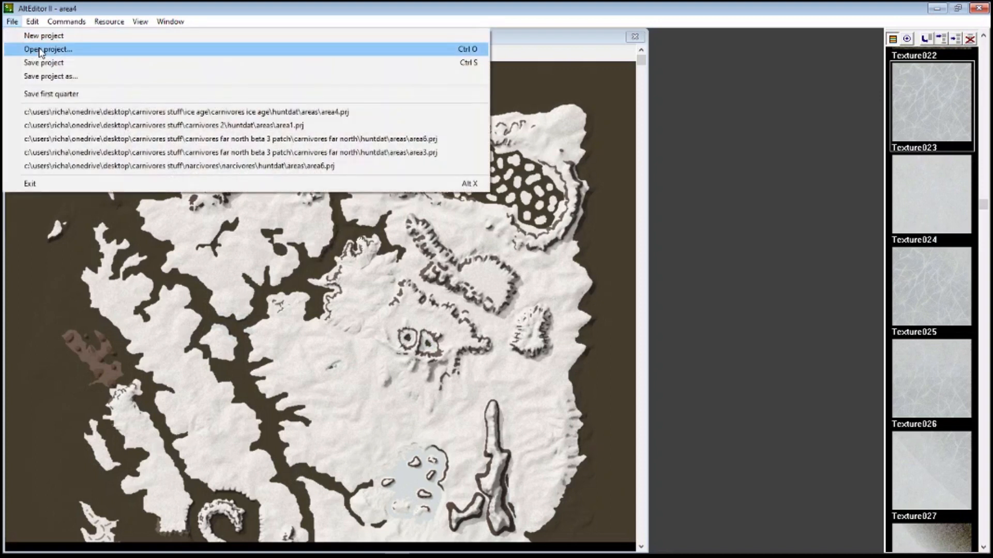
{"action": "left_click", "coordinate": [38, 48]}
{"action": "left_click", "coordinate": [533, 216]}
{"action": "scroll", "coordinate": [493, 288], "scroll_direction": "up", "scroll_amount": 3}
{"action": "left_click", "coordinate": [482, 306]}
{"action": "scroll", "coordinate": [458, 264], "scroll_direction": "up", "scroll_amount": 10}
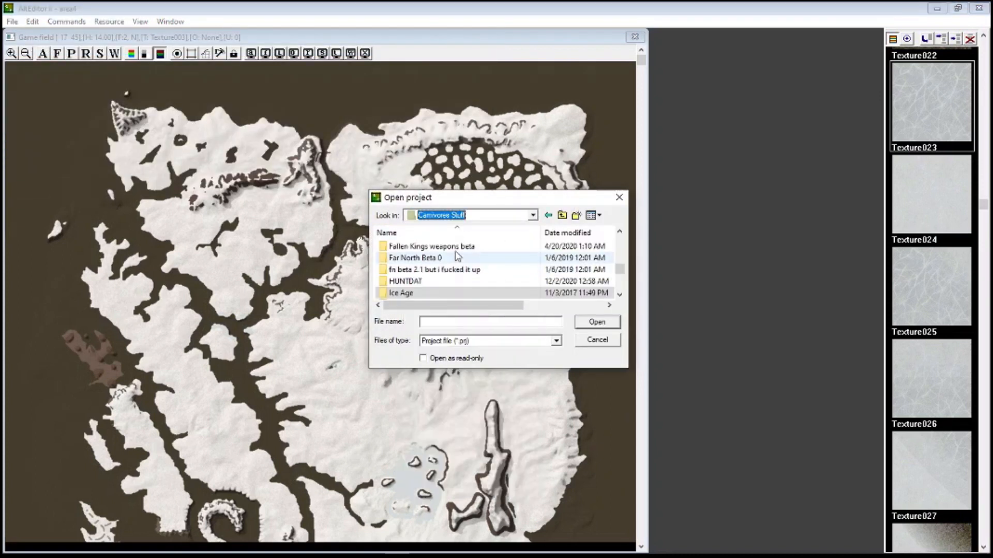
{"action": "double_click", "coordinate": [453, 281]}
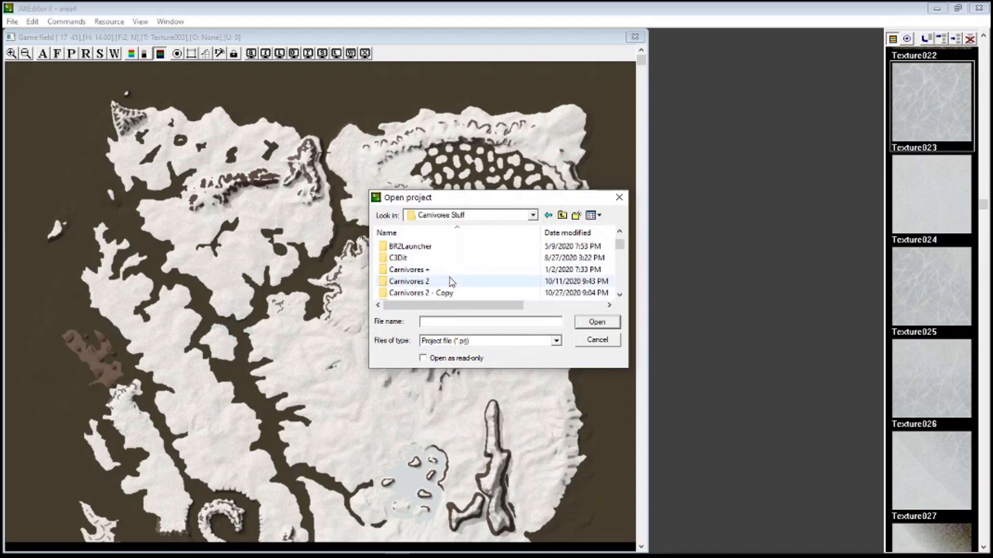
{"action": "double_click", "coordinate": [432, 246]}
{"action": "double_click", "coordinate": [432, 247]}
{"action": "double_click", "coordinate": [403, 247]}
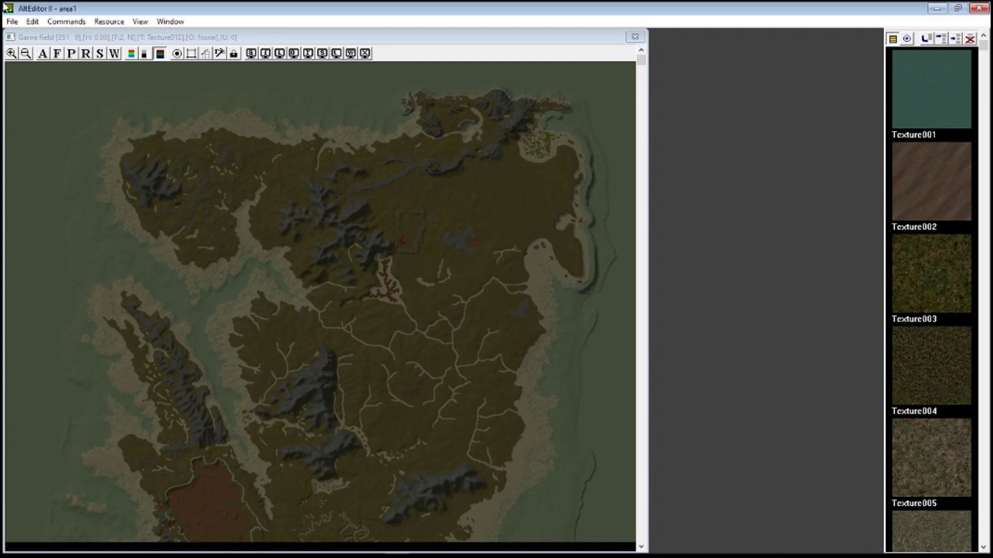
- Save the area1 project under the name area6 in the same AREAS folder
{"action": "left_click", "coordinate": [12, 23]}
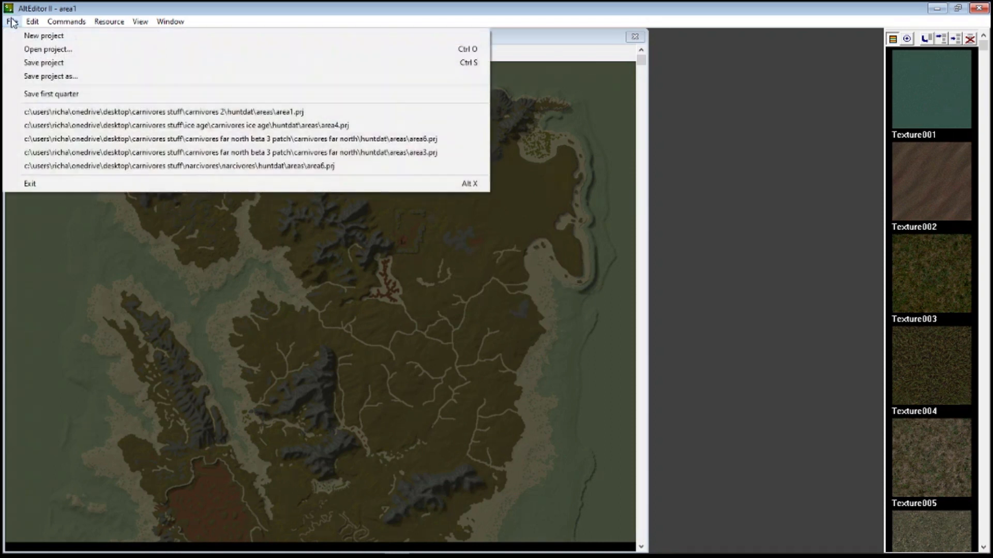
{"action": "left_click", "coordinate": [42, 78]}
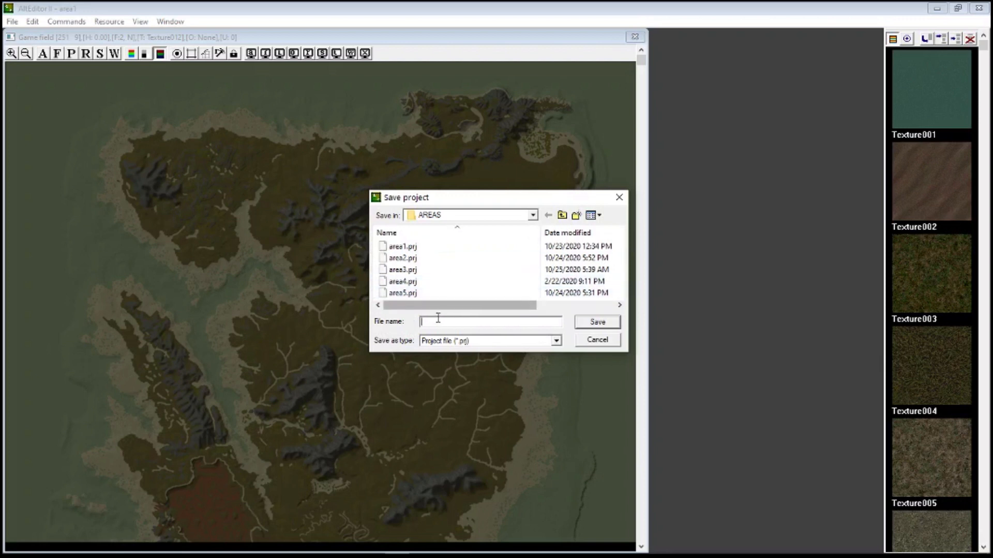
{"action": "type", "text": "ar"}
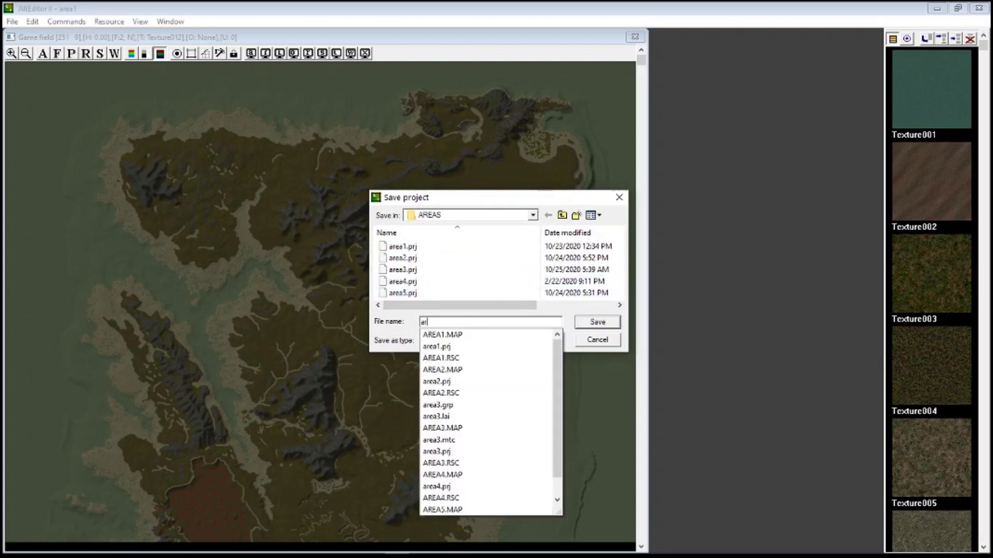
{"action": "type", "text": "ea6"}
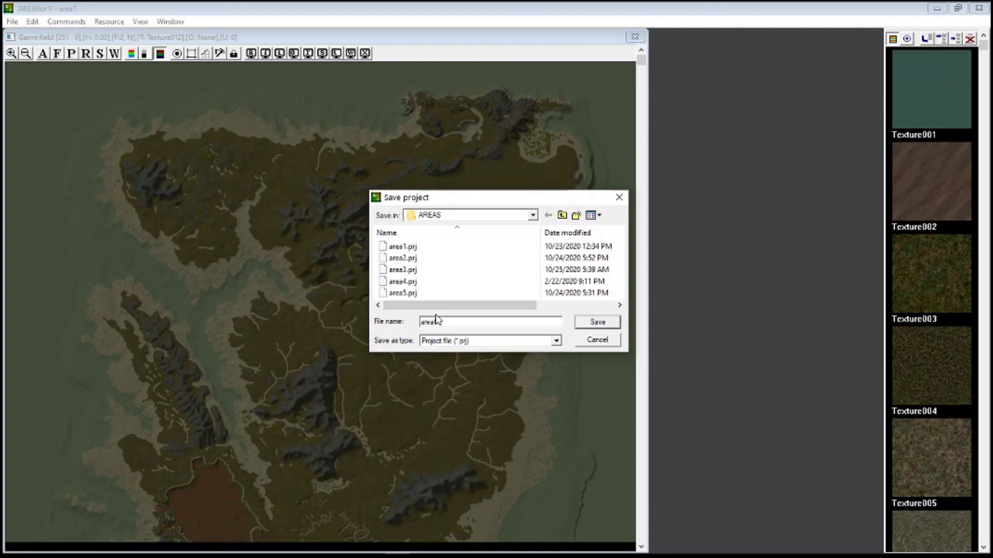
{"action": "key", "text": "Return"}
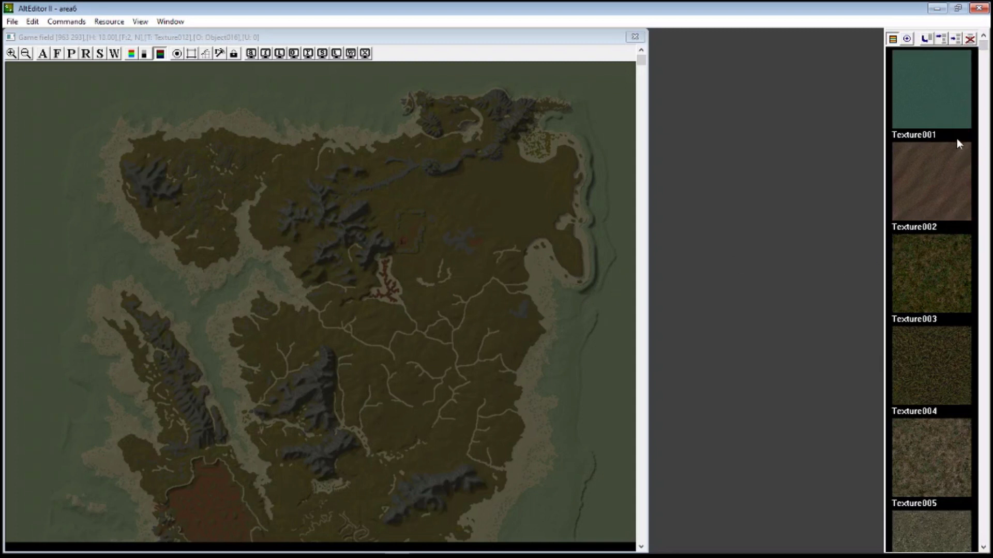
- Add the ice bitmap from the Desktop to the end of the area6 texture list
{"action": "left_click", "coordinate": [931, 316]}
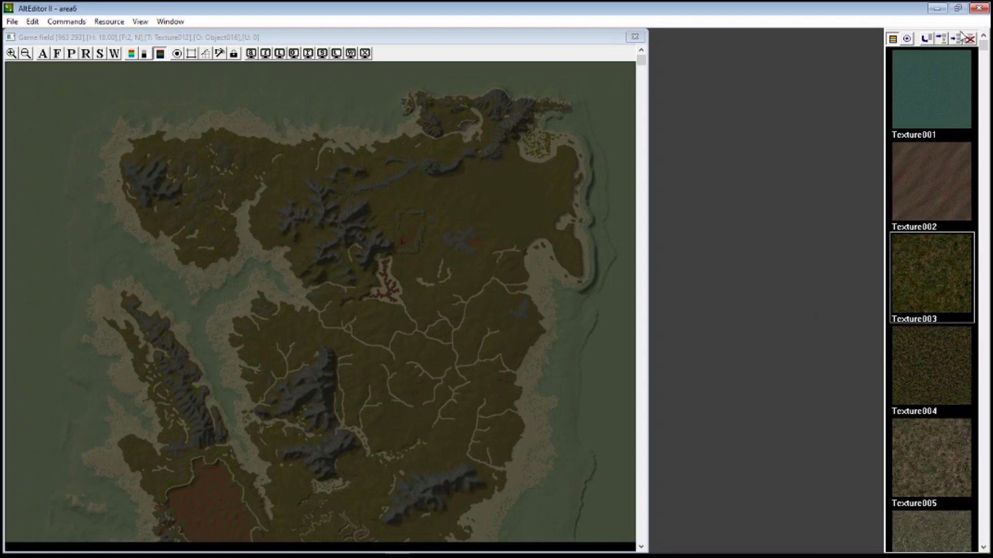
{"action": "left_click", "coordinate": [926, 40]}
{"action": "scroll", "coordinate": [532, 251], "scroll_direction": "down", "scroll_amount": 8}
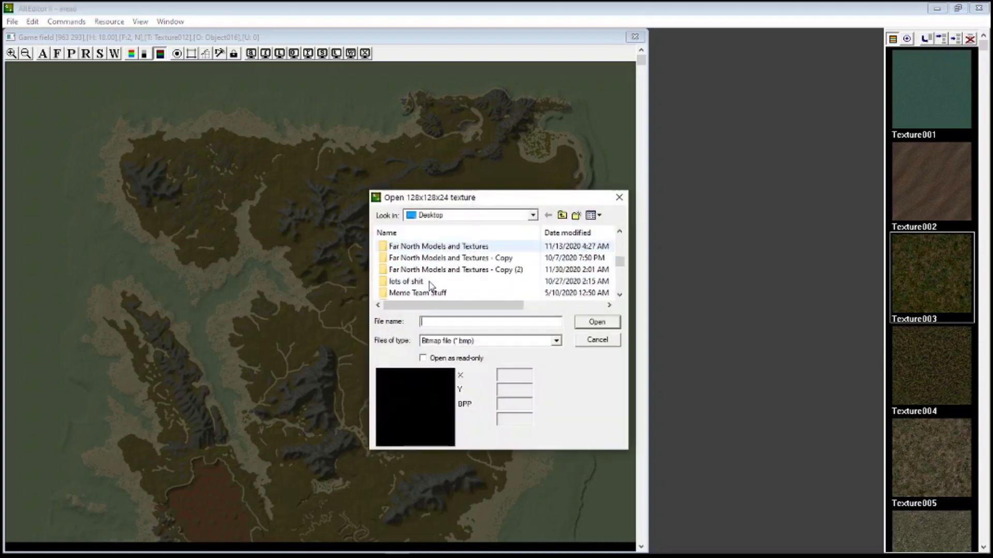
{"action": "left_click", "coordinate": [421, 258]}
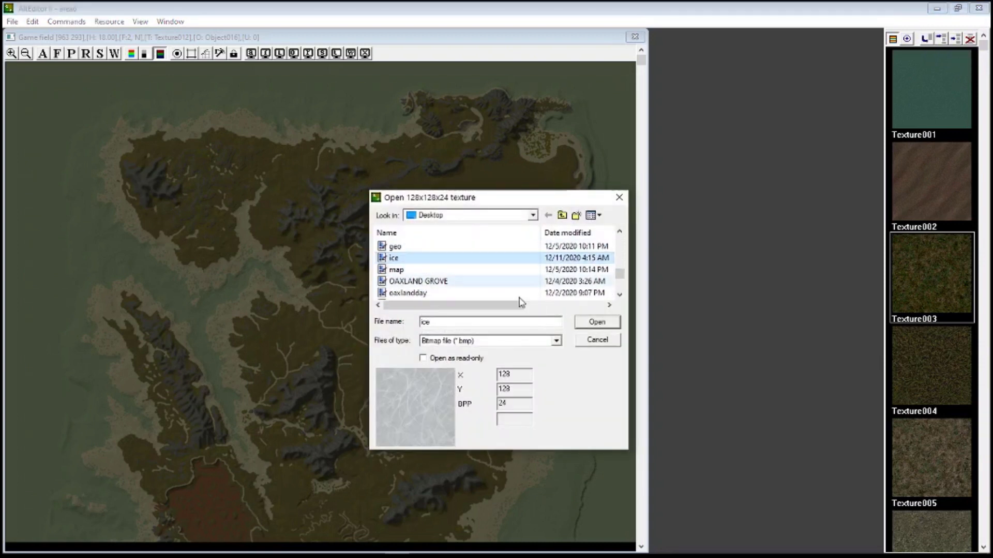
{"action": "left_click", "coordinate": [597, 322]}
{"action": "left_click_drag", "start_coordinate": [983, 46], "coordinate": [982, 536]}
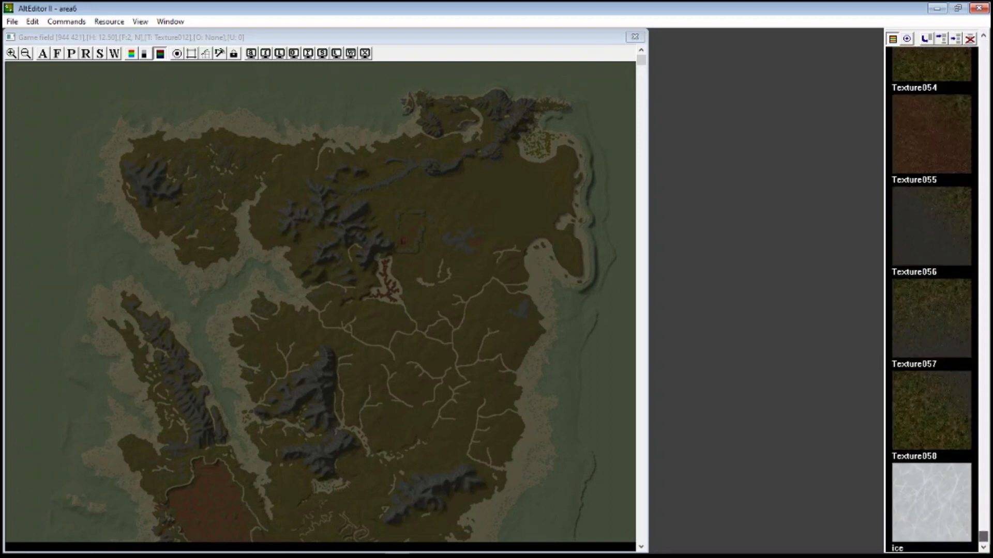
- Delete the ice texture from the end of the texture list
{"action": "left_click", "coordinate": [957, 499]}
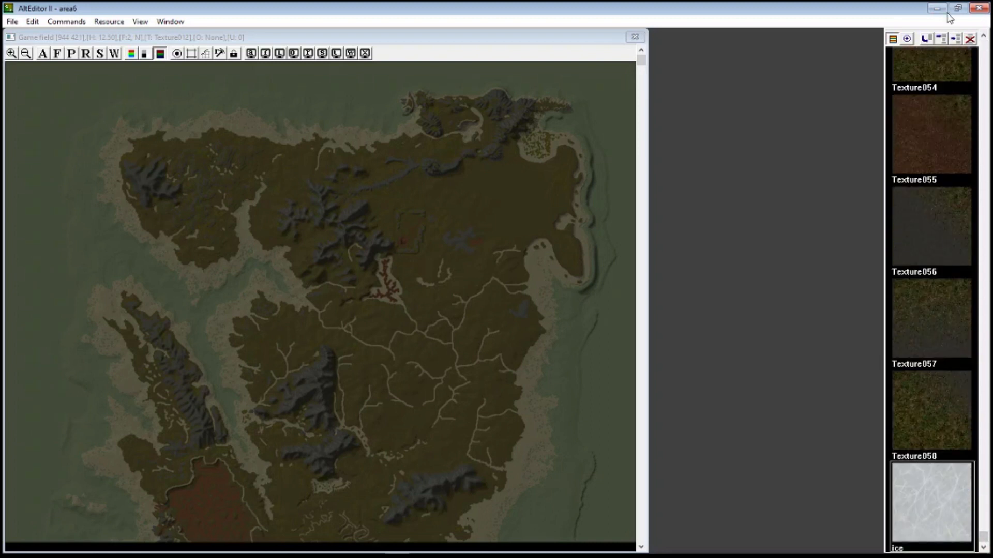
{"action": "left_click", "coordinate": [970, 39]}
{"action": "left_click", "coordinate": [482, 324]}
- Insert the ice bitmap from the Desktop ahead of Texture001 in the texture list
{"action": "left_click_drag", "start_coordinate": [982, 541], "coordinate": [976, 46]}
{"action": "left_click", "coordinate": [941, 128]}
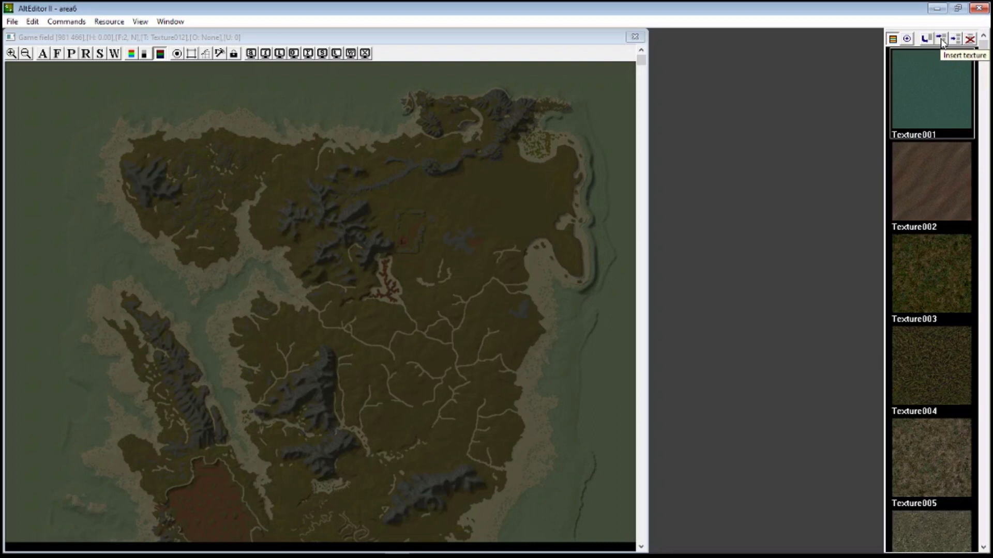
{"action": "left_click", "coordinate": [942, 40]}
{"action": "scroll", "coordinate": [477, 270], "scroll_direction": "down", "scroll_amount": 5}
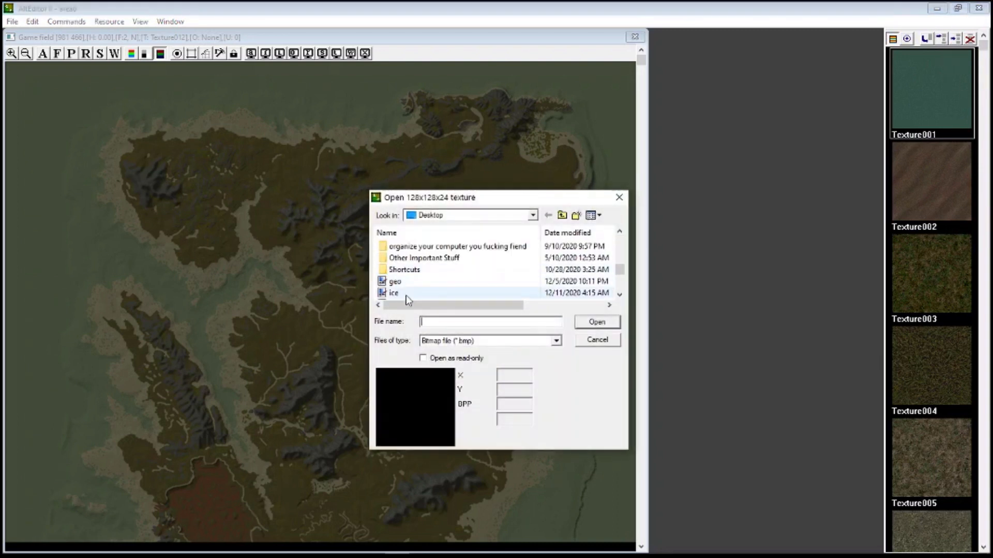
{"action": "left_click", "coordinate": [405, 293]}
{"action": "left_click", "coordinate": [591, 322]}
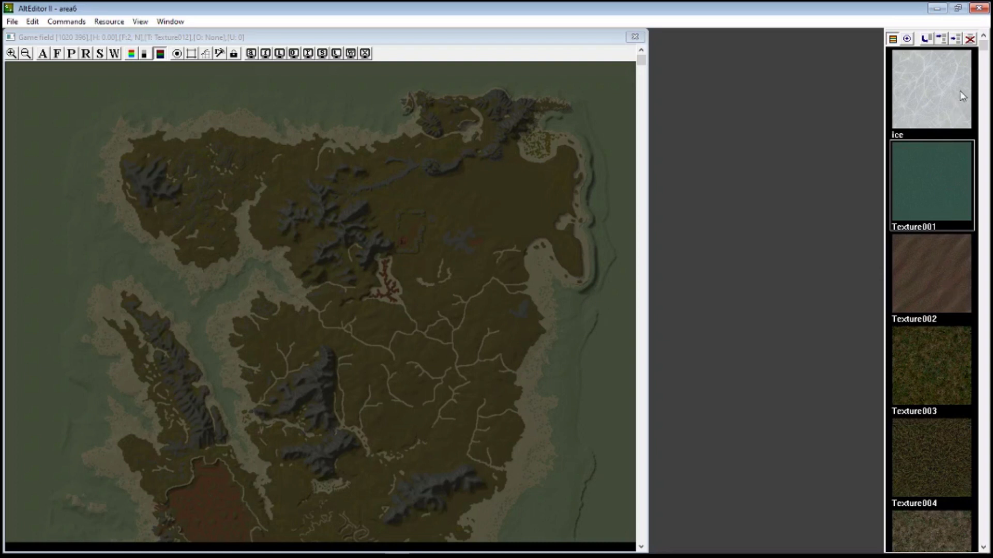
- Replace the ice texture at the start of the list with the snow bitmap from the Desktop
{"action": "left_click", "coordinate": [944, 91]}
{"action": "left_click", "coordinate": [955, 38]}
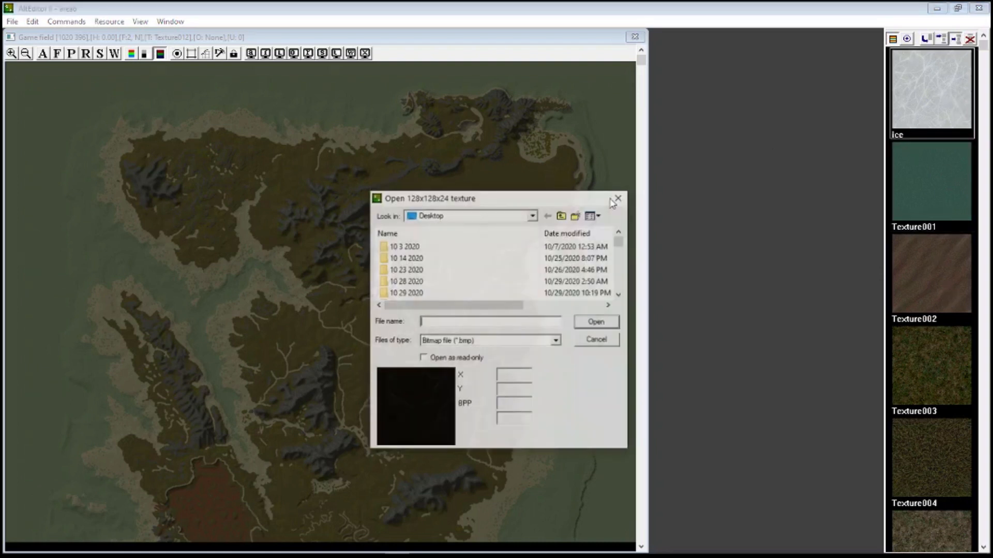
{"action": "scroll", "coordinate": [448, 291], "scroll_direction": "down", "scroll_amount": 5}
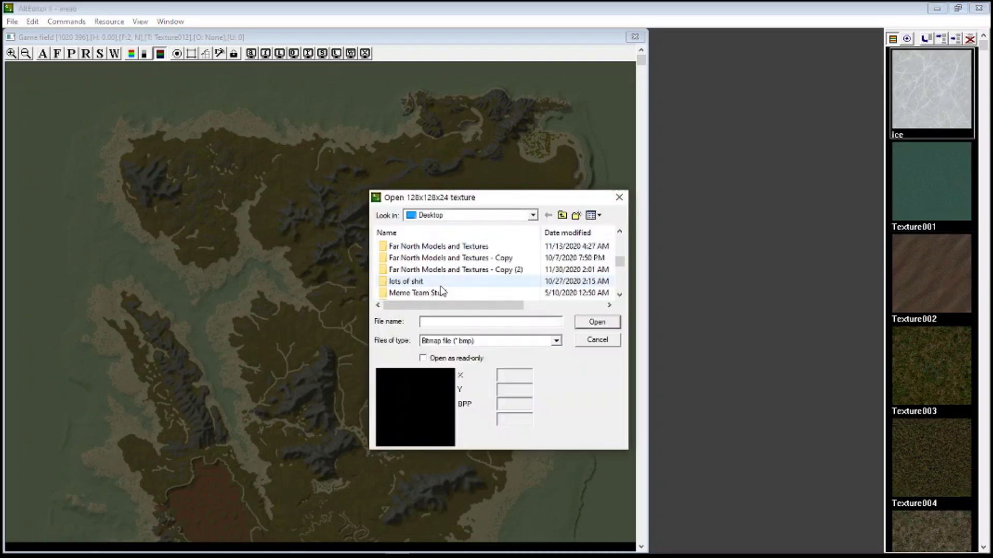
{"action": "scroll", "coordinate": [421, 289], "scroll_direction": "down", "scroll_amount": 5}
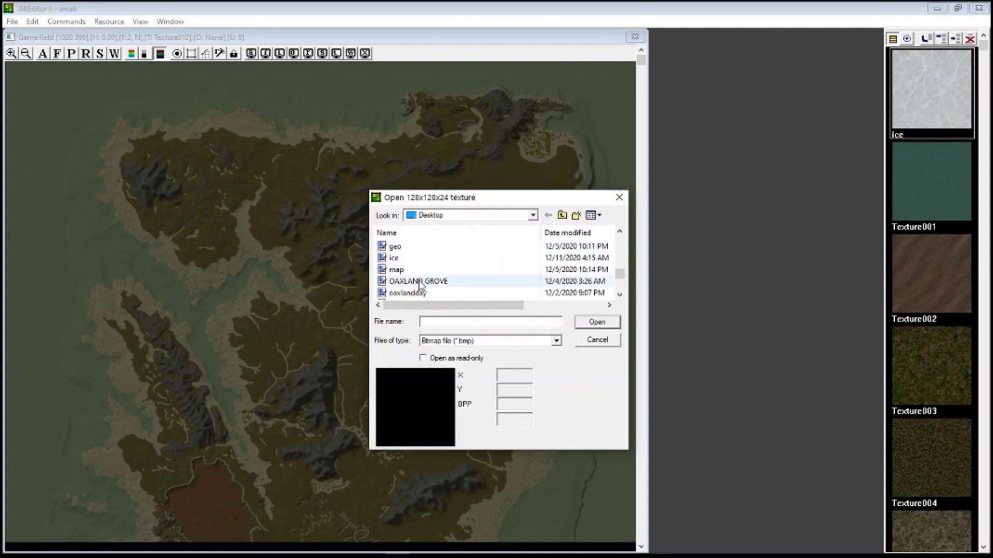
{"action": "scroll", "coordinate": [414, 284], "scroll_direction": "down", "scroll_amount": 3}
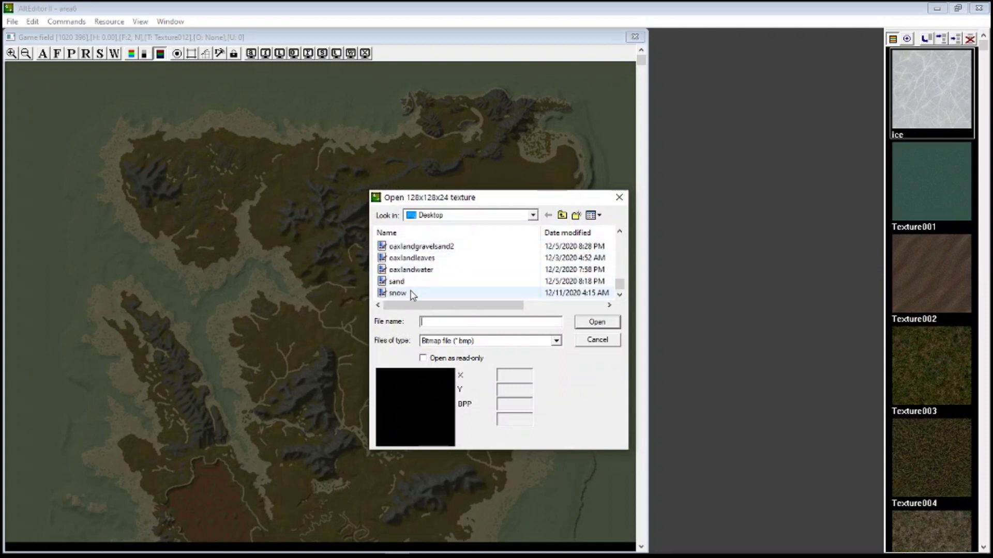
{"action": "left_click", "coordinate": [412, 293]}
{"action": "double_click", "coordinate": [412, 293]}
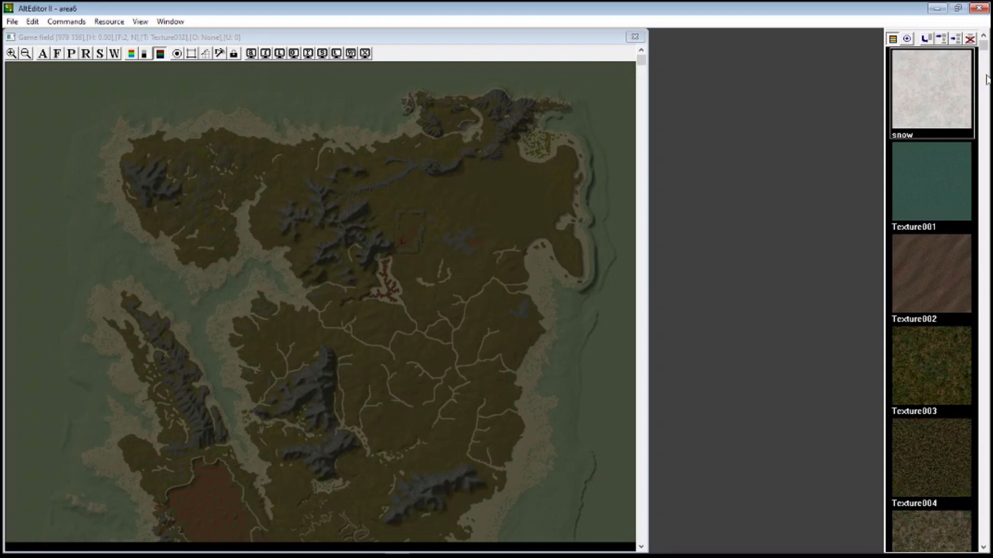
- Insert the ice bitmap from the Desktop ahead of the snow texture
{"action": "left_click", "coordinate": [940, 40]}
{"action": "scroll", "coordinate": [423, 278], "scroll_direction": "down", "scroll_amount": 5}
{"action": "scroll", "coordinate": [421, 277], "scroll_direction": "up", "scroll_amount": 3}
{"action": "double_click", "coordinate": [414, 259]}
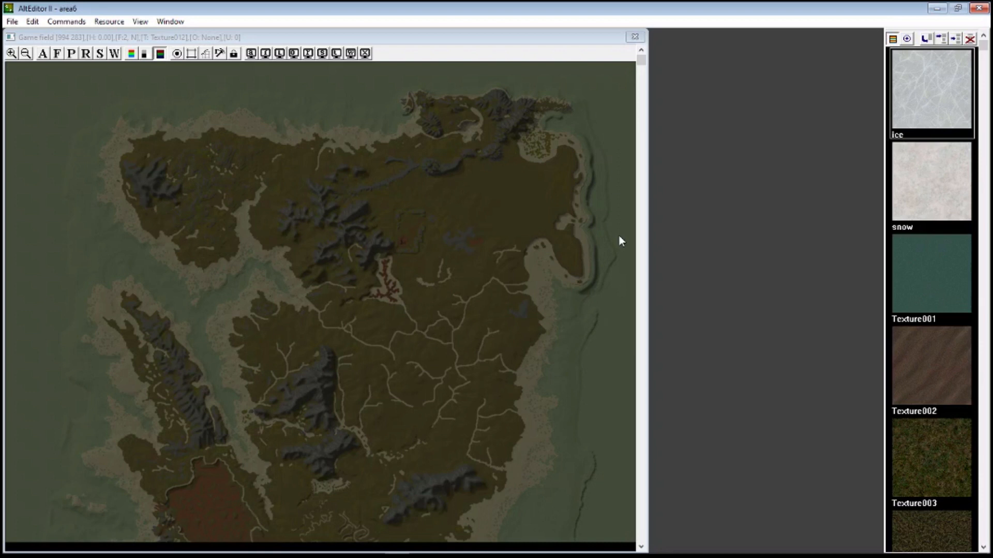
- Fill the whole map with the snow texture at a density of 500, without random rotation
{"action": "left_click", "coordinate": [936, 363]}
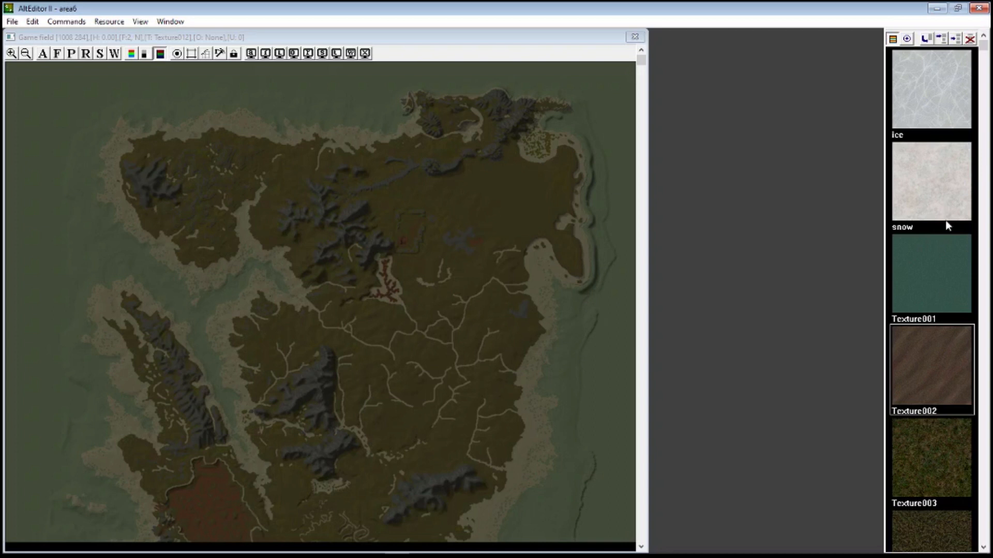
{"action": "left_click", "coordinate": [949, 188]}
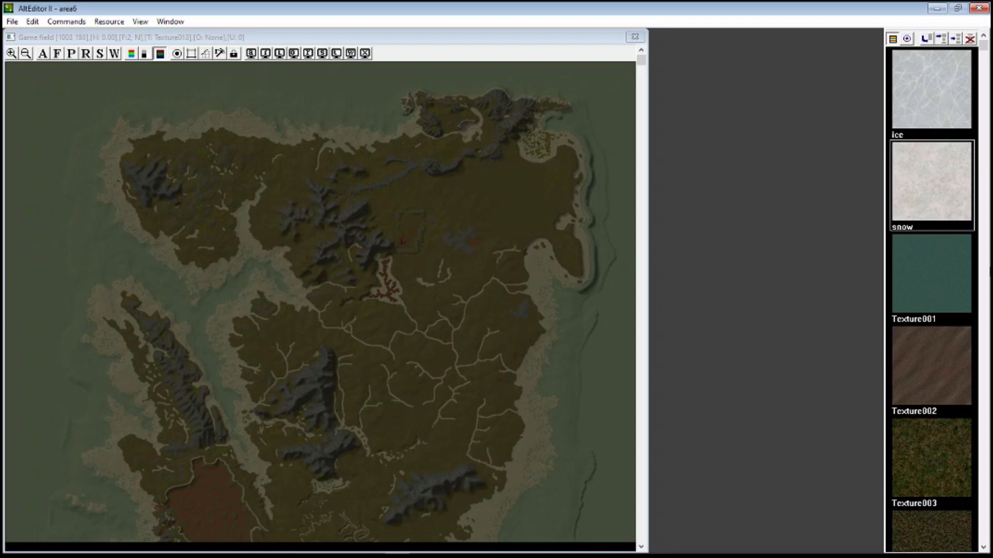
{"action": "left_click", "coordinate": [472, 236]}
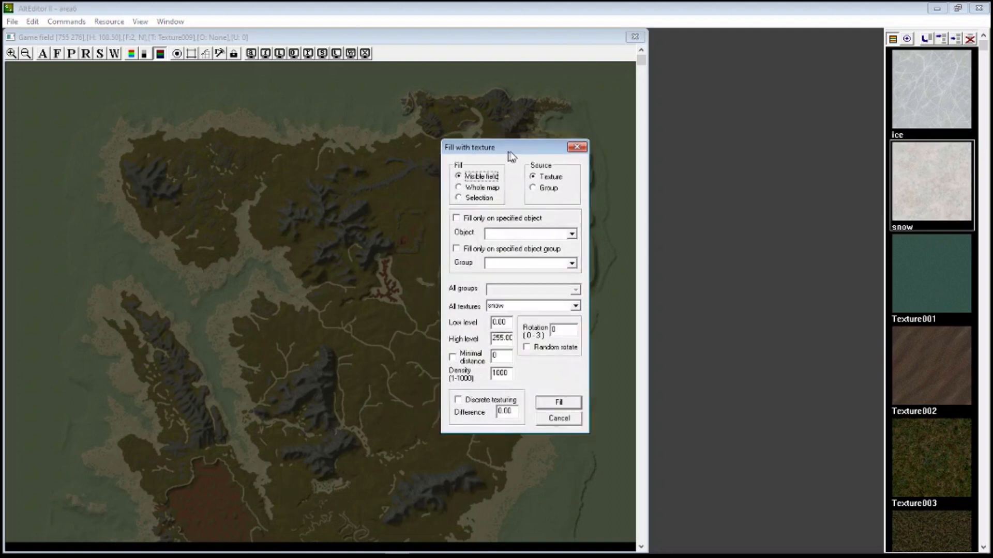
{"action": "left_click_drag", "start_coordinate": [511, 155], "coordinate": [523, 92]}
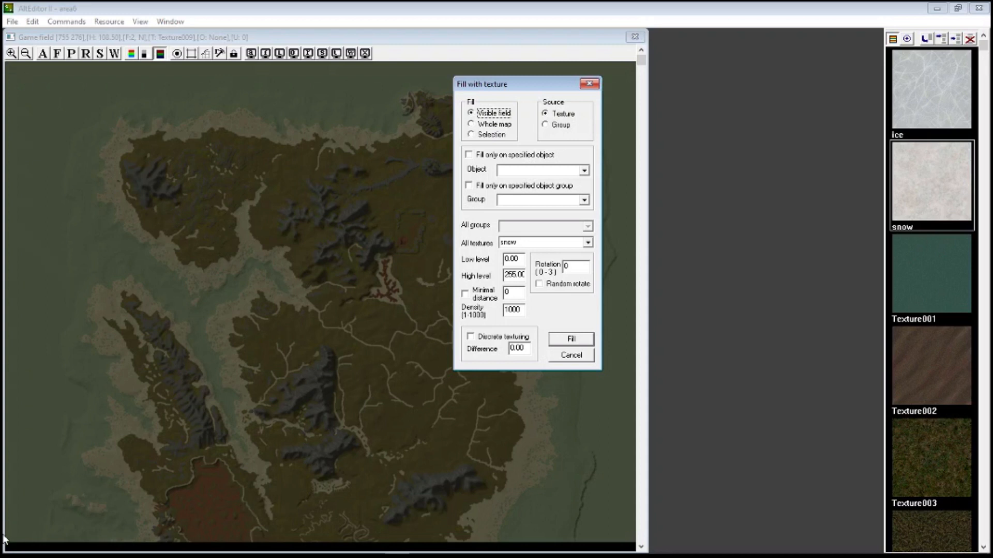
{"action": "mouse_move", "coordinate": [5, 541]}
{"action": "left_click", "coordinate": [488, 125]}
{"action": "left_click", "coordinate": [550, 283]}
{"action": "left_click", "coordinate": [550, 284]}
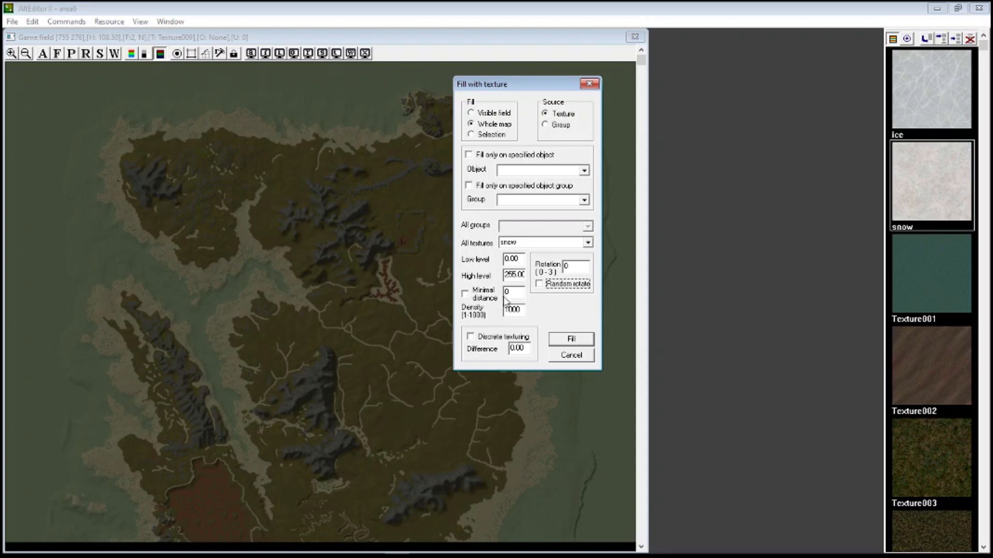
{"action": "double_click", "coordinate": [517, 310]}
{"action": "type", "text": "500"}
{"action": "left_click", "coordinate": [569, 339]}
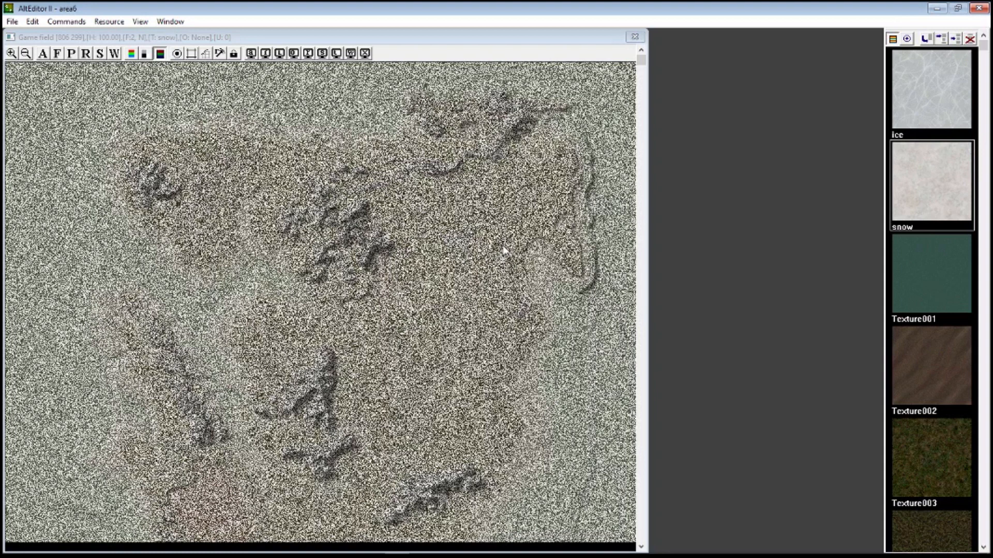
- Fill the whole map with the snow texture again at a density of 1000
{"action": "key", "text": "ctrl+f"}
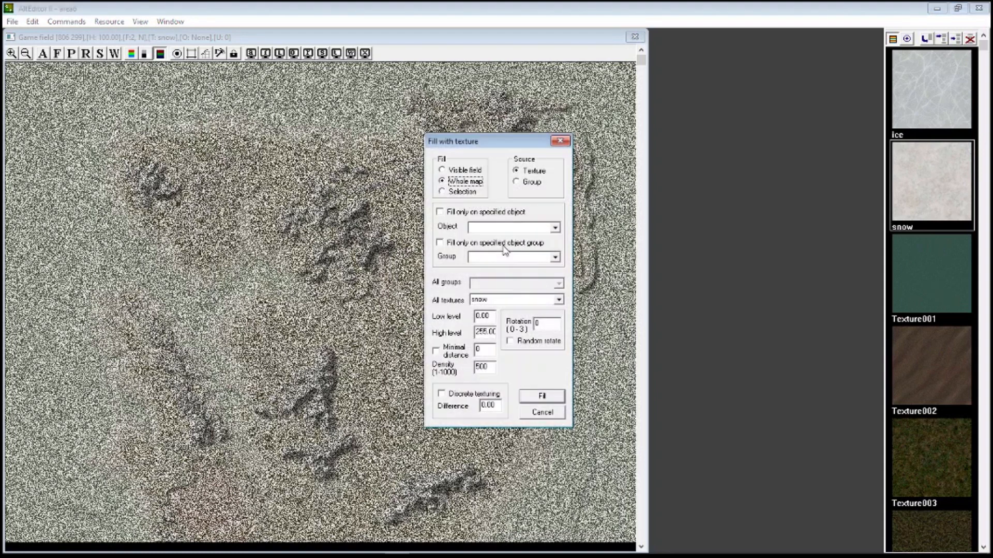
{"action": "double_click", "coordinate": [493, 364]}
{"action": "type", "text": "1000"}
{"action": "key", "text": "Return"}
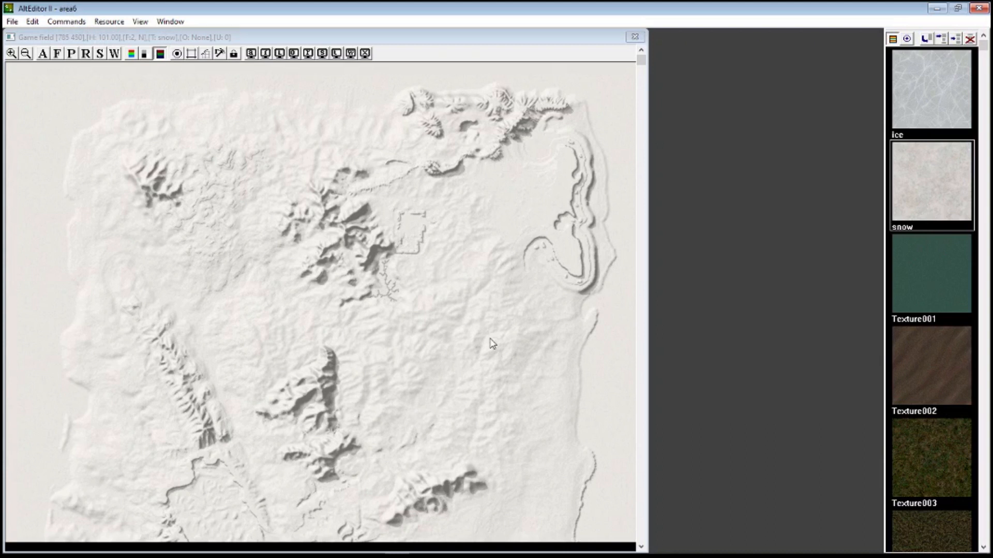
{"action": "left_click", "coordinate": [66, 21]}
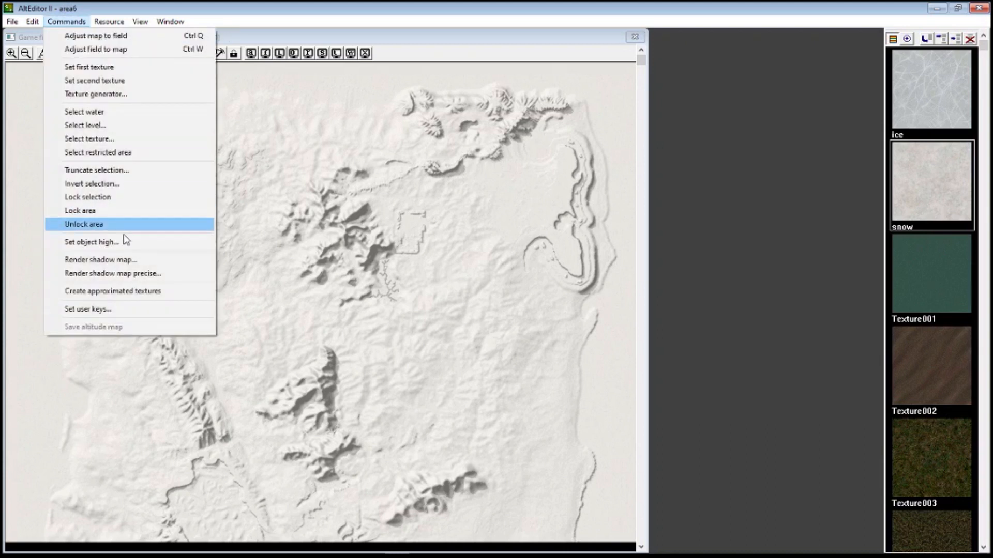
{"action": "left_click", "coordinate": [131, 298]}
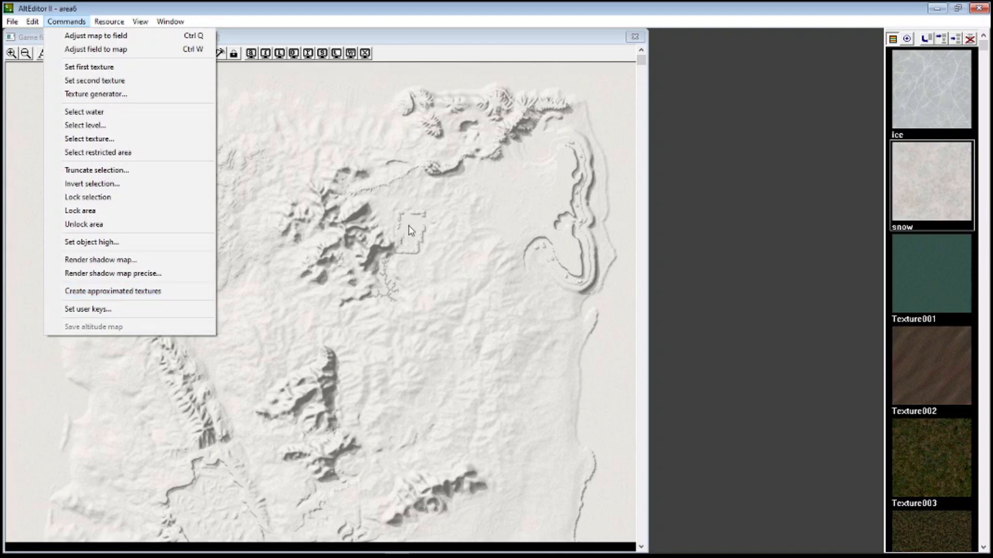
{"action": "left_click", "coordinate": [761, 262]}
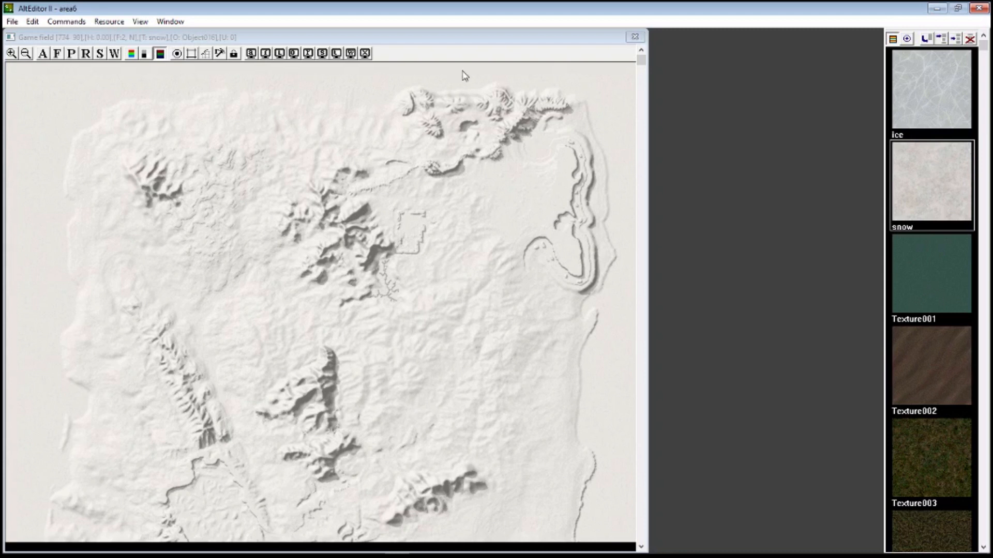
- Create approximated textures for the whole map and save the area6 project
{"action": "left_click", "coordinate": [66, 22]}
{"action": "left_click", "coordinate": [105, 291]}
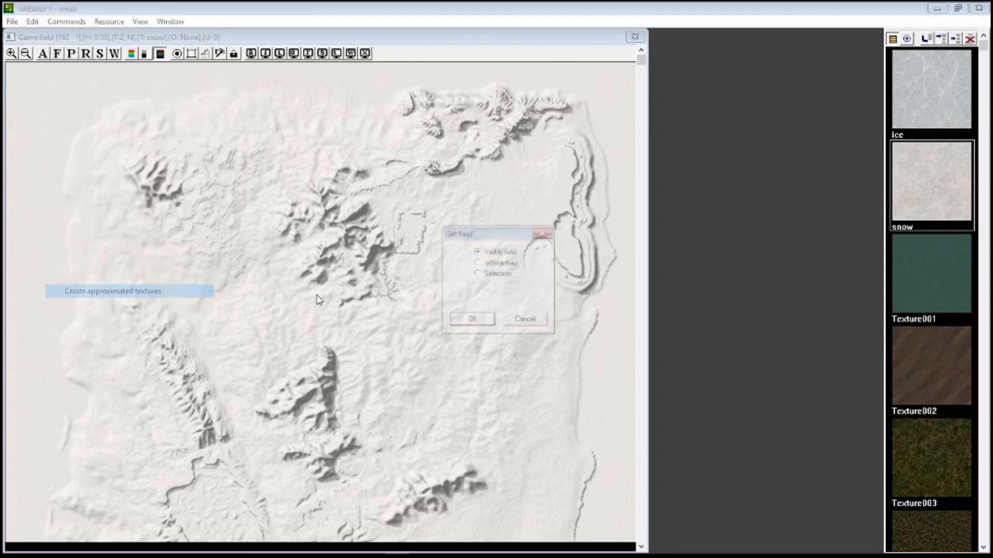
{"action": "left_click", "coordinate": [483, 262]}
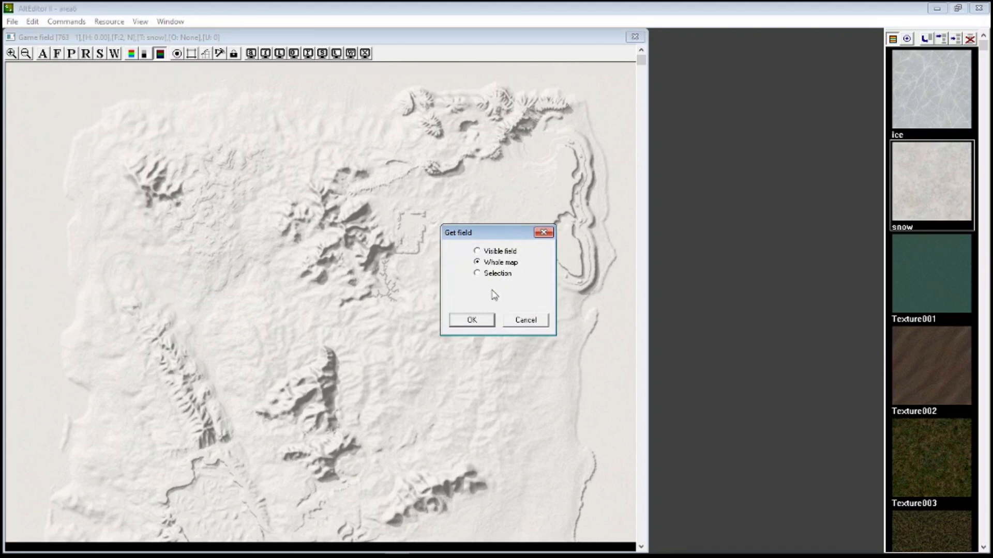
{"action": "left_click", "coordinate": [478, 323]}
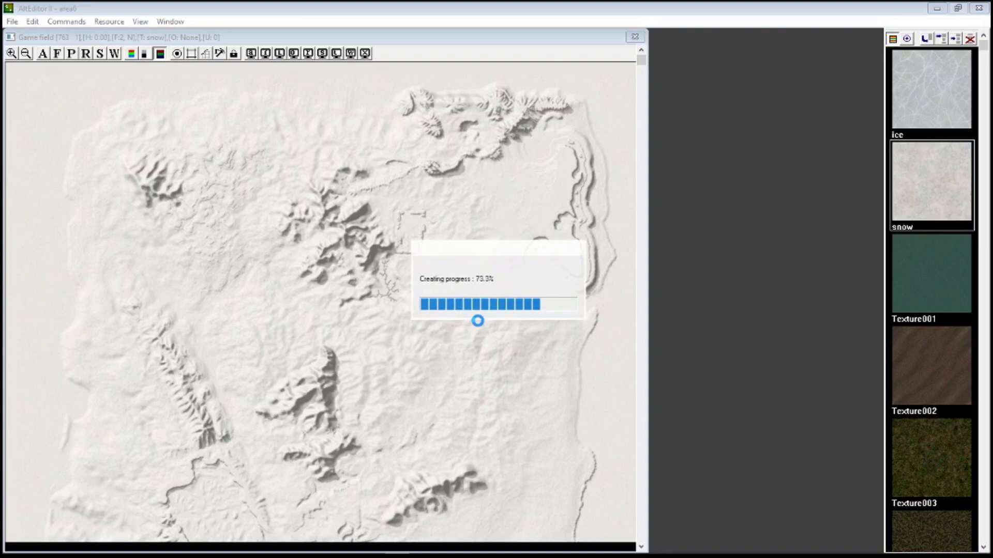
{"action": "left_click", "coordinate": [12, 21]}
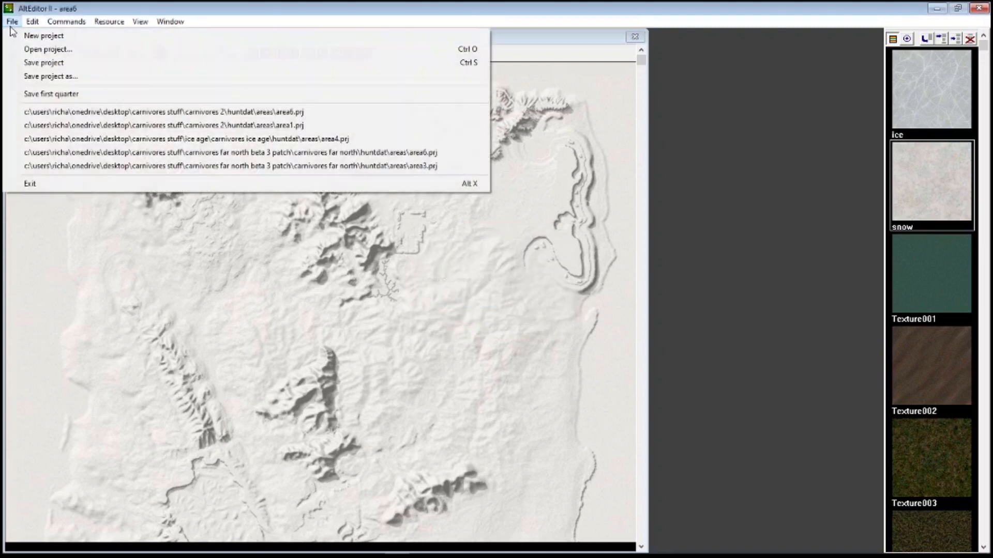
{"action": "left_click", "coordinate": [35, 62]}
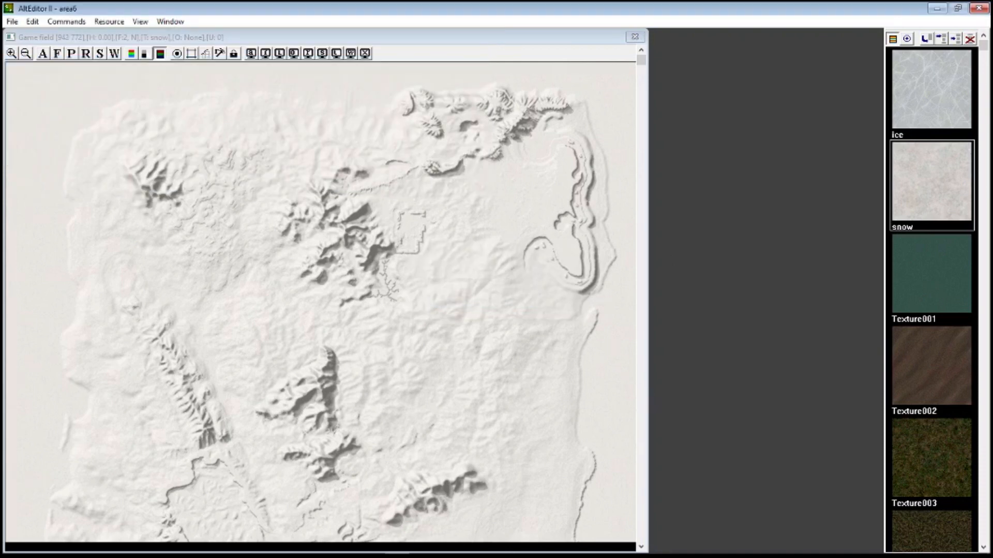
- Switch to the Carnivores 2 folder and launch the CARN2 application
{"action": "left_click", "coordinate": [600, 542]}
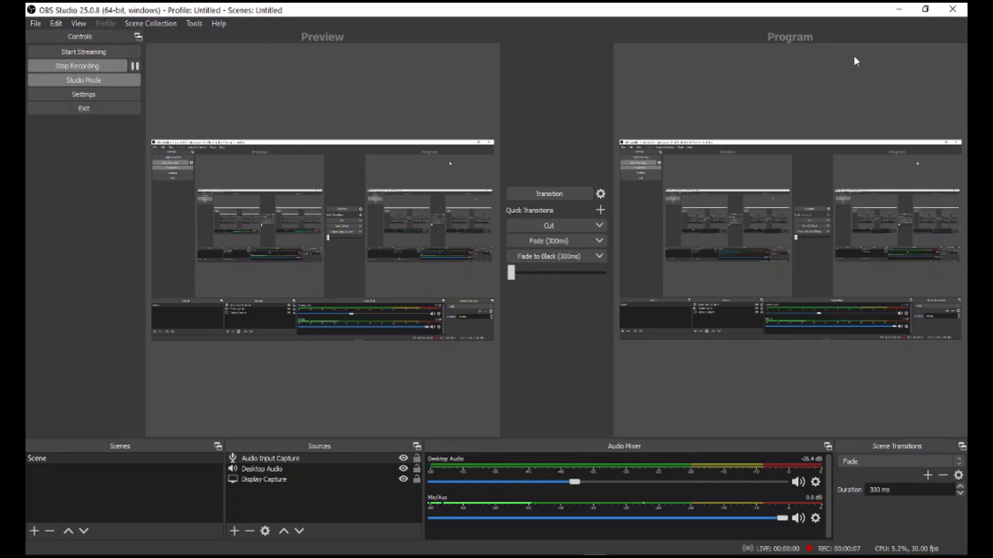
{"action": "left_click", "coordinate": [899, 9]}
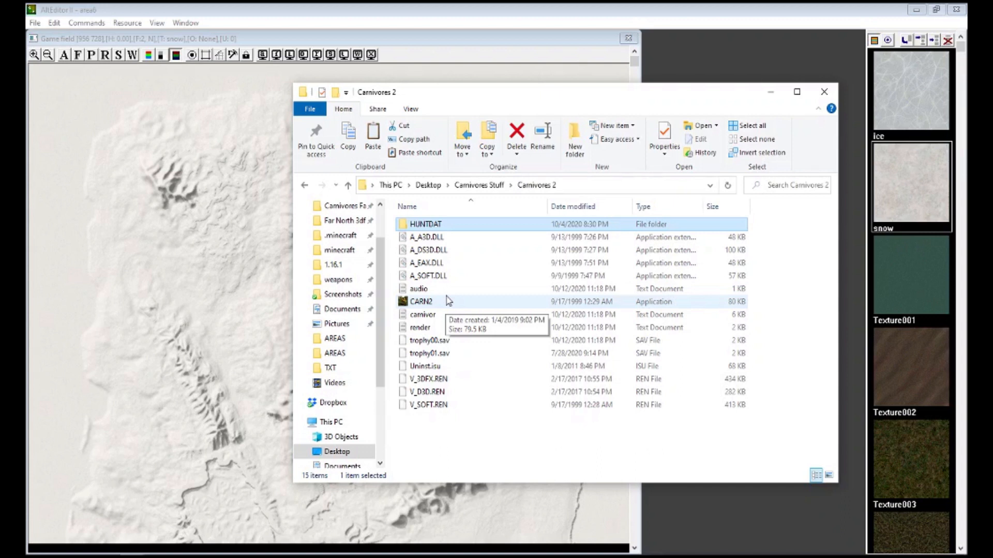
{"action": "double_click", "coordinate": [446, 304]}
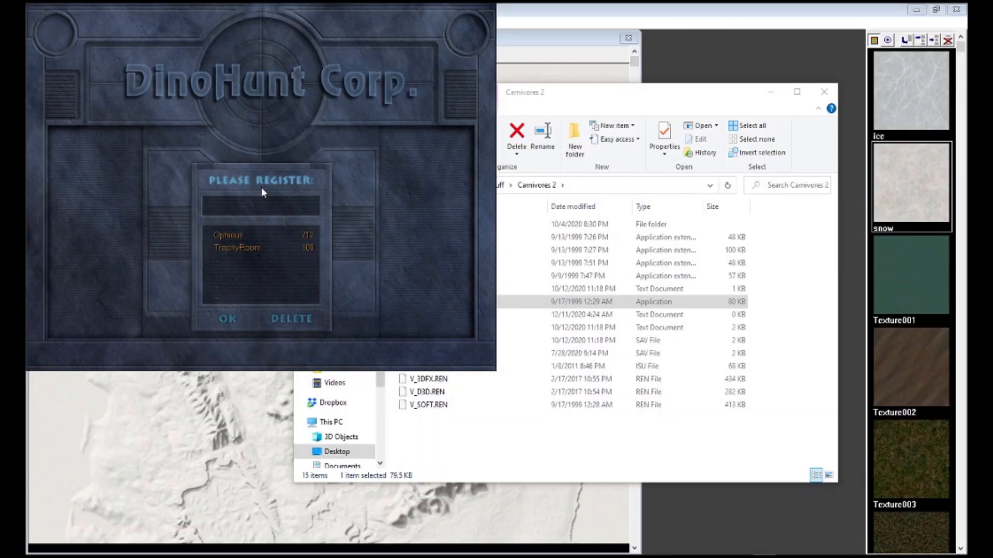
- Register with the first existing hunter profile and start a hunt in the last listed location, the one costing 0
{"action": "left_click", "coordinate": [269, 236]}
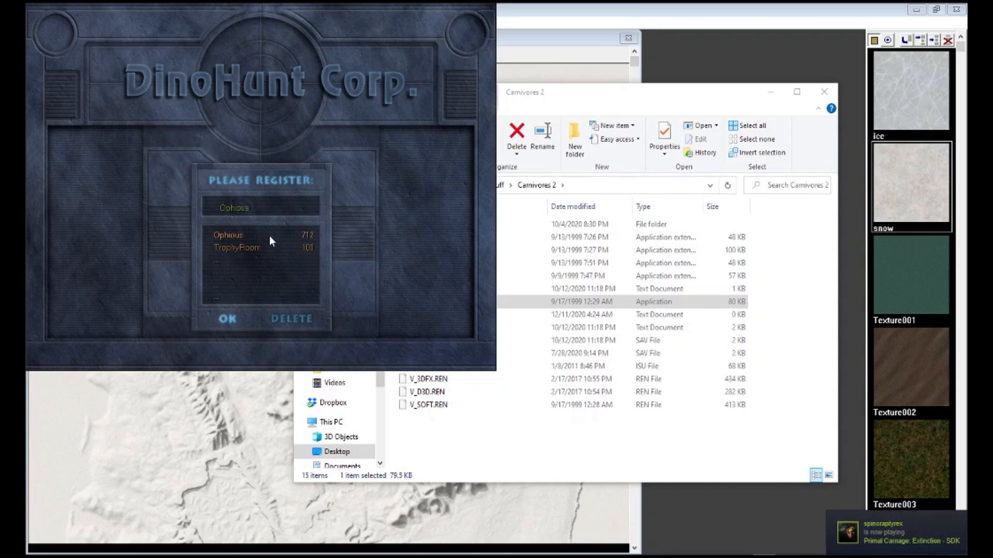
{"action": "key", "text": "Return"}
{"action": "left_click", "coordinate": [157, 160]}
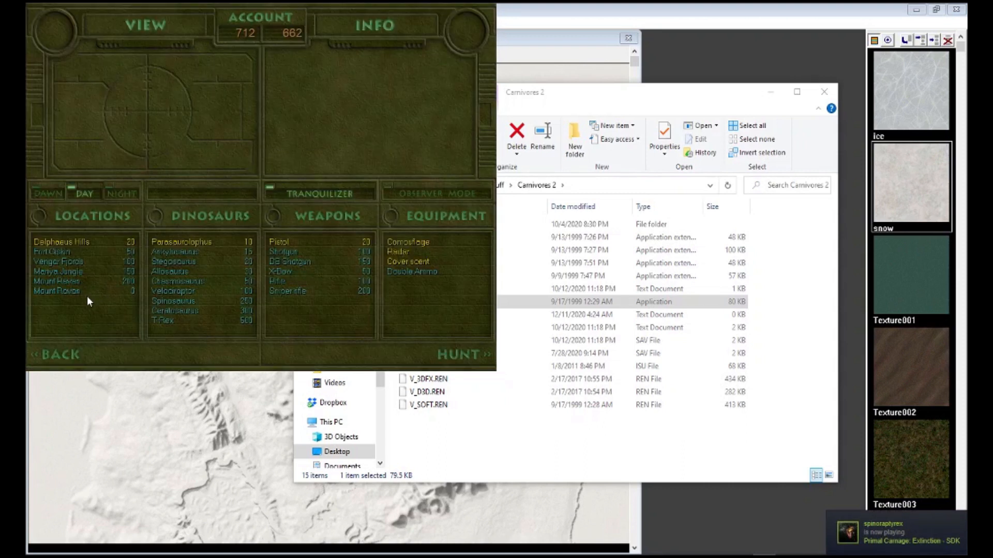
{"action": "left_click", "coordinate": [89, 290]}
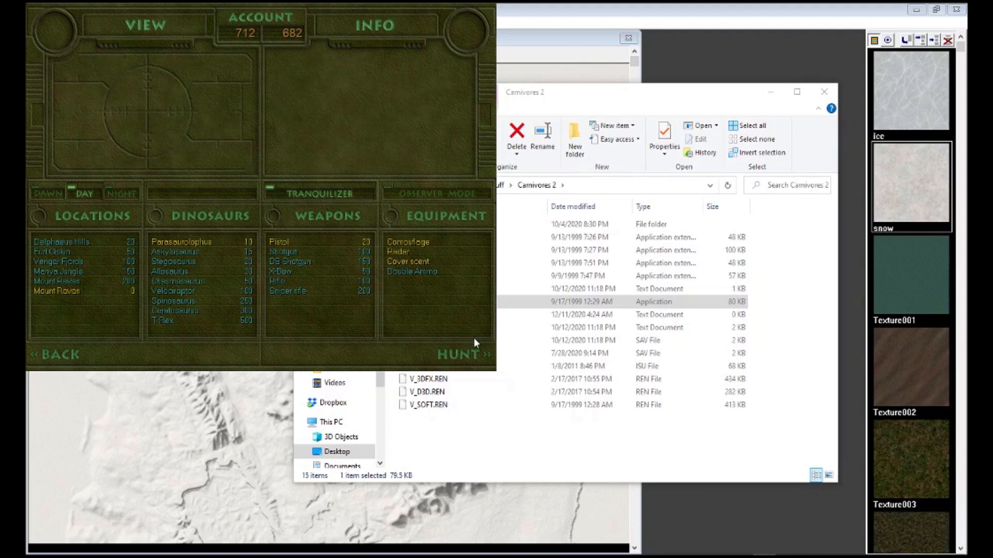
{"action": "left_click", "coordinate": [448, 346]}
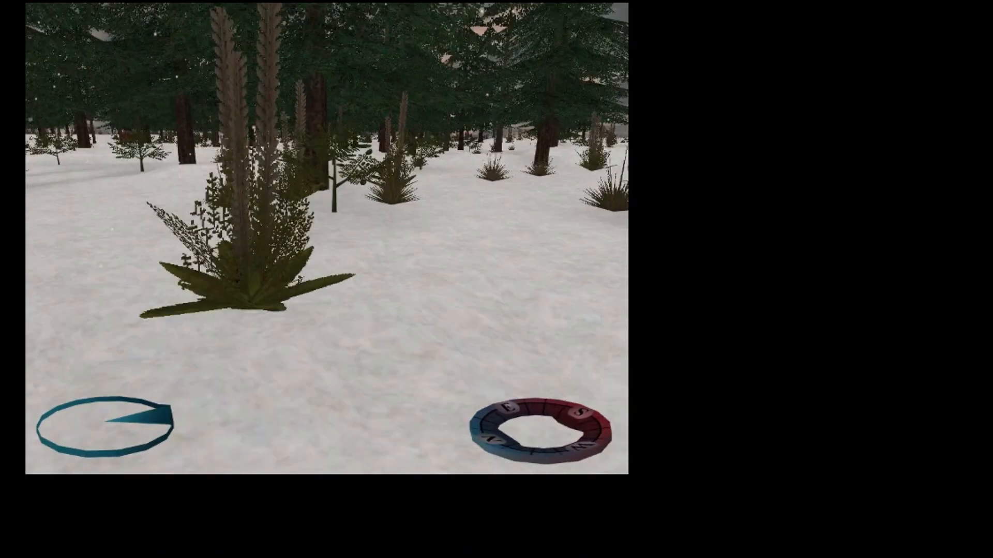
- Run through the new map in the game to examine the snow-covered ground and sky, and check the area map
{"action": "key", "text": "w"}
{"action": "key", "text": "shift"}
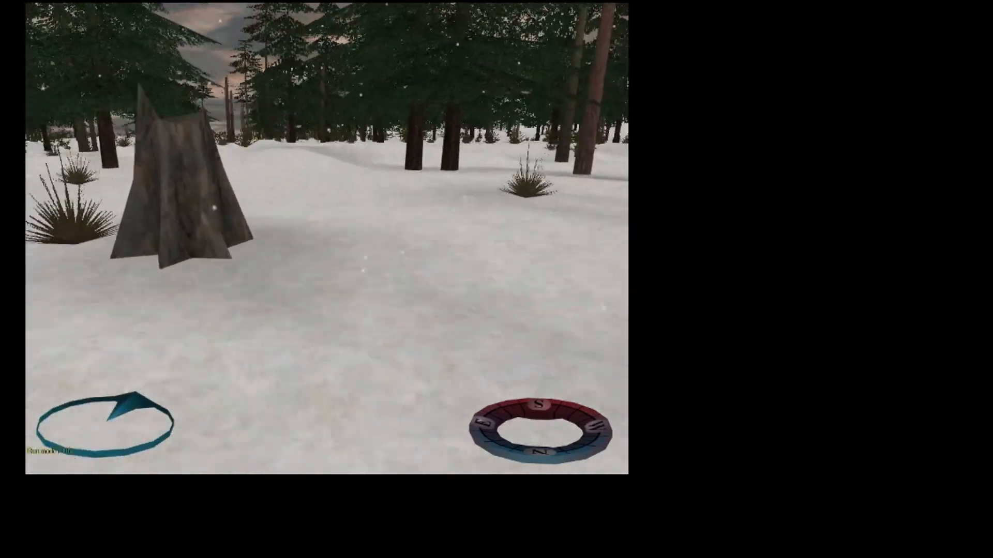
{"action": "key", "text": "w"}
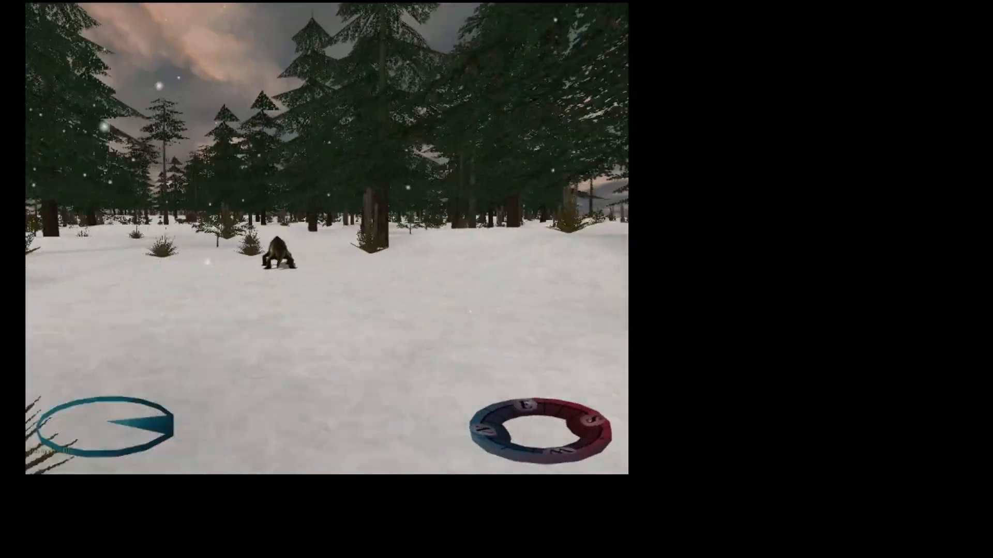
{"action": "key", "text": "shift"}
{"action": "key", "text": "w"}
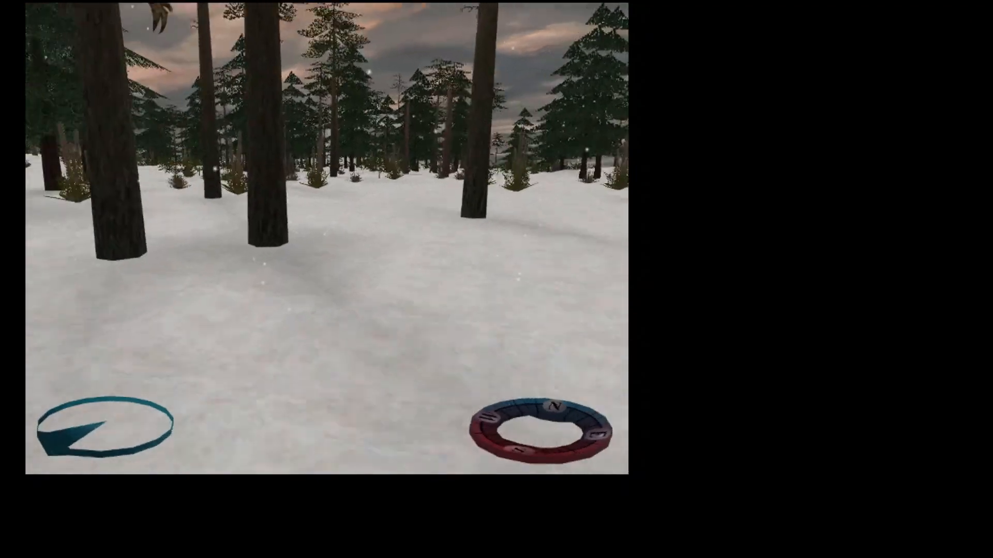
{"action": "key", "text": "w"}
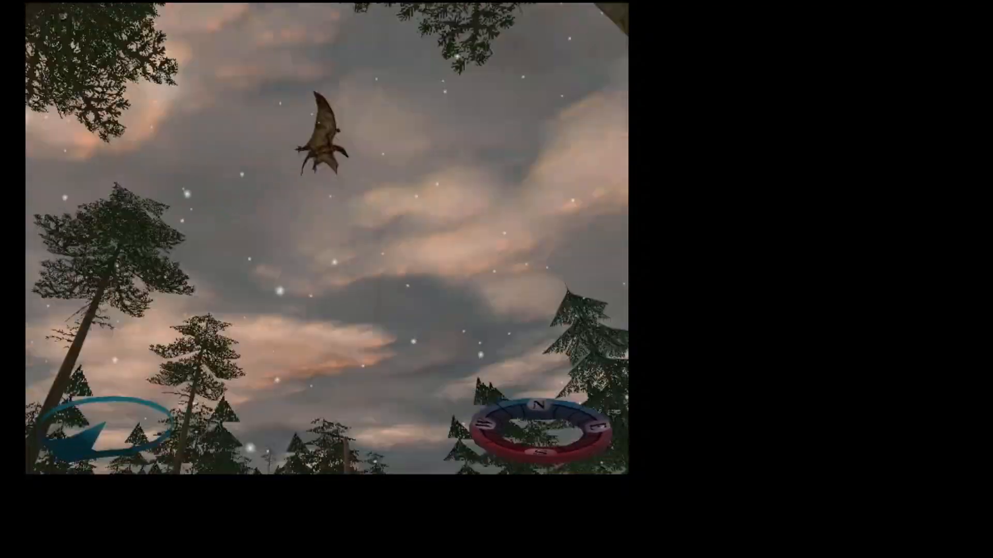
{"action": "key", "text": "w"}
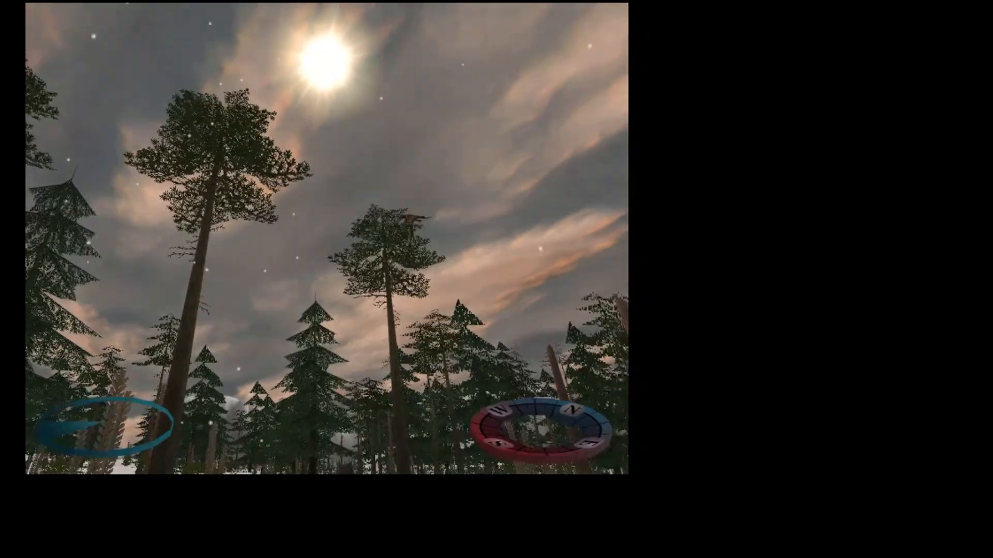
{"action": "key", "text": "Tab"}
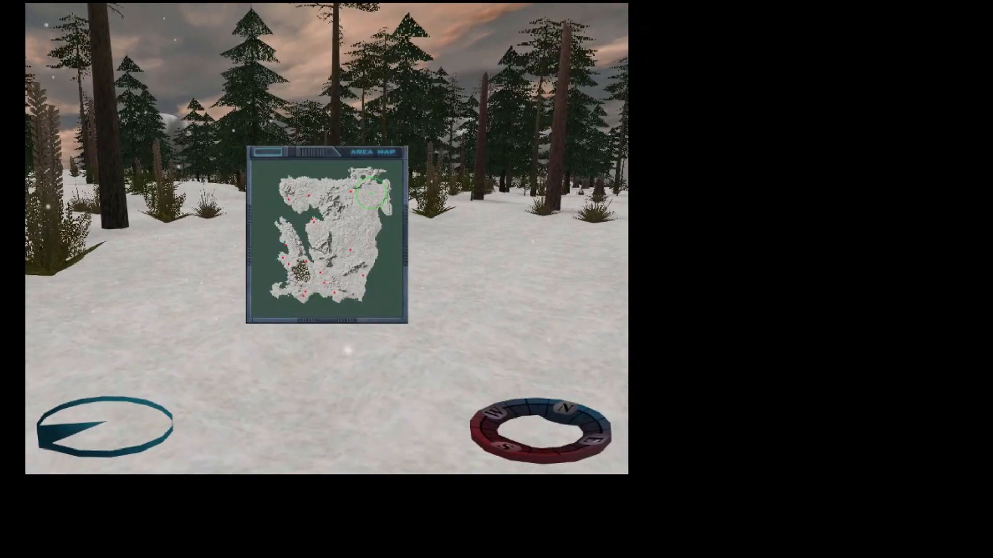
{"action": "key", "text": "Tab"}
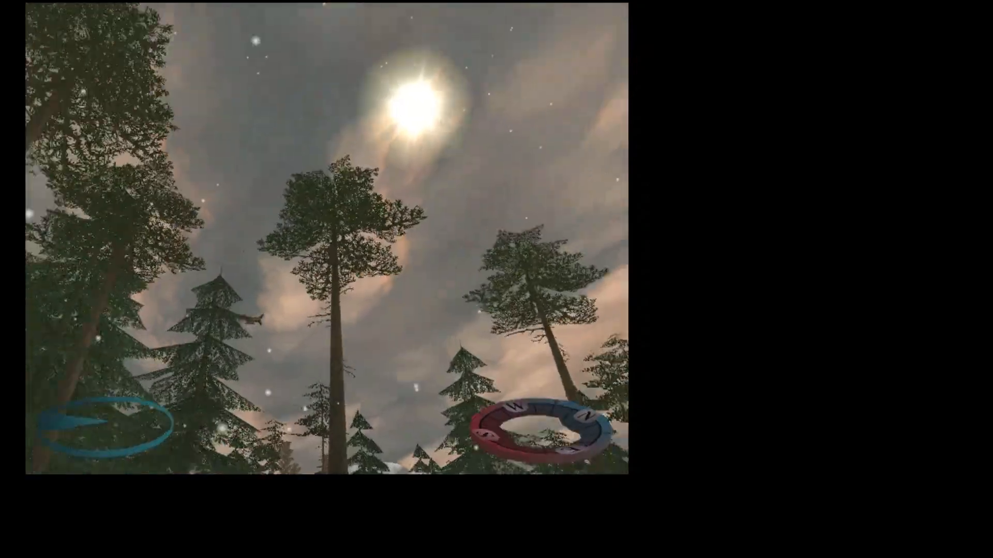
- Explore more of the forest in the game to examine how the snow texture looks around trees and plants
{"action": "key", "text": "Up"}
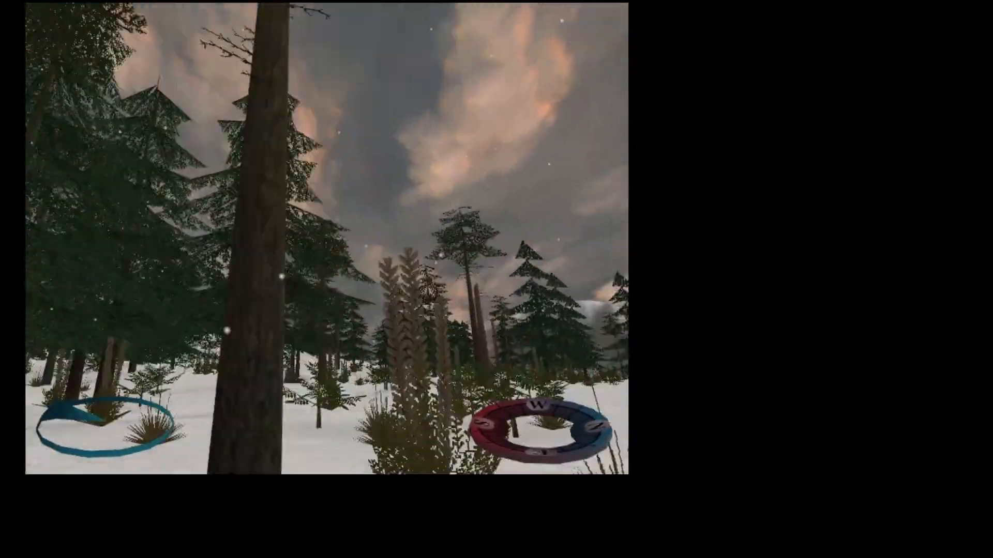
{"action": "key", "text": "Right"}
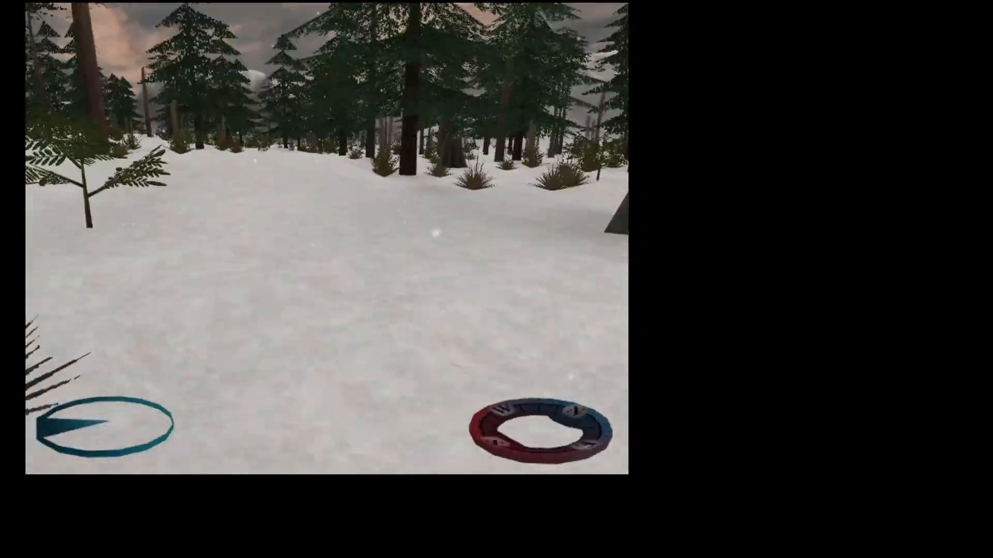
{"action": "key", "text": "Up"}
{"action": "key", "text": "Right"}
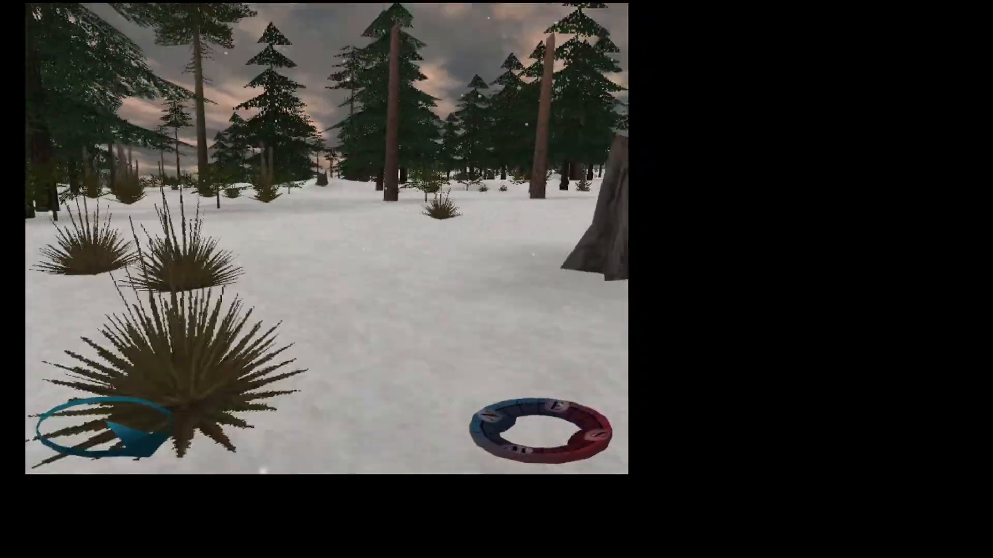
{"action": "key", "text": "Up"}
{"action": "key", "text": "Left"}
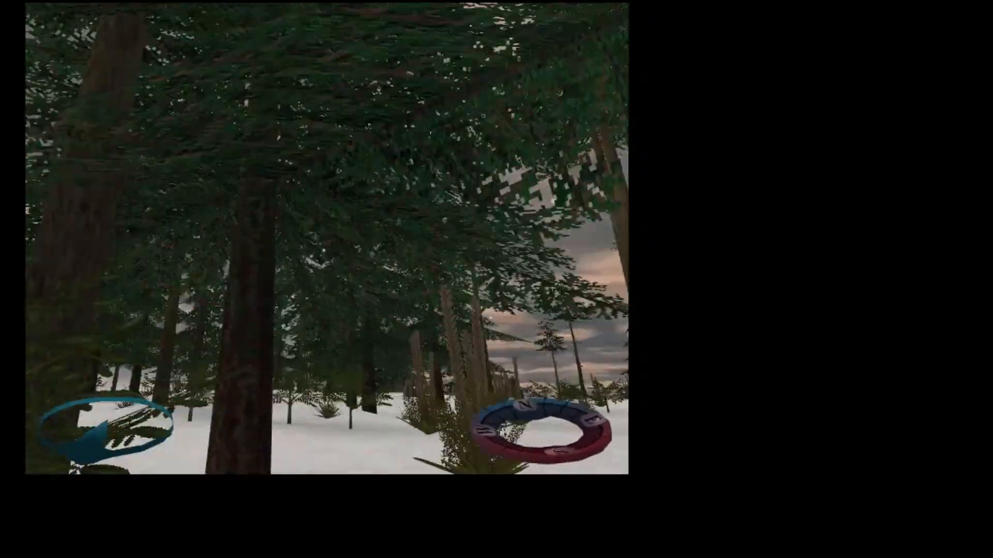
{"action": "key", "text": "Up"}
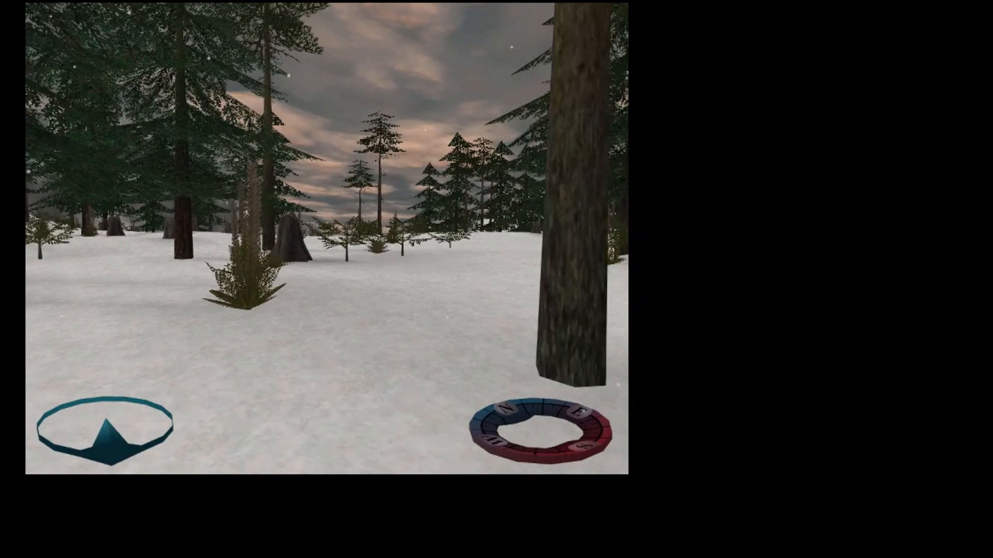
{"action": "key", "text": "Up"}
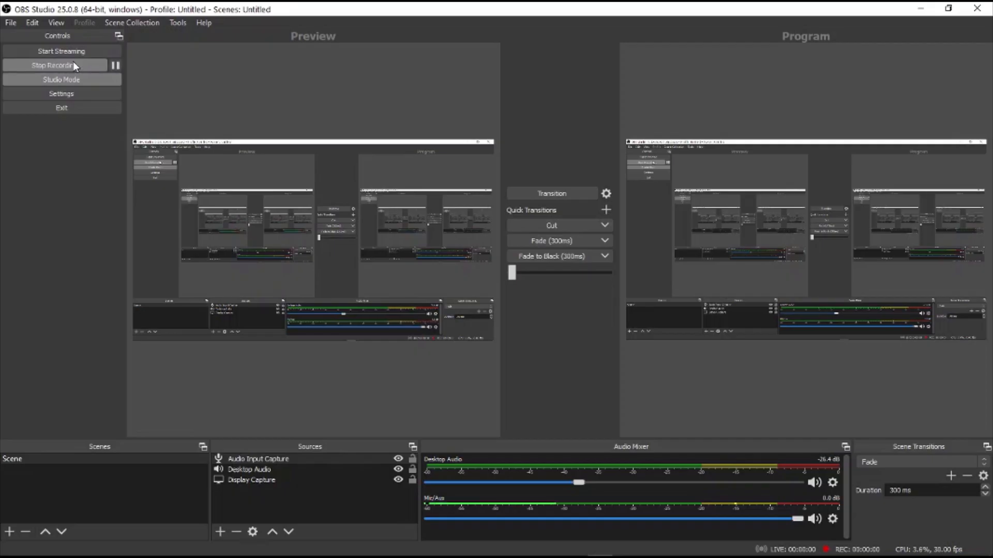
- Export the map image from AltEditor II over the DelphaeusChills bitmap on the Desktop, without water information
{"action": "left_click", "coordinate": [925, 11]}
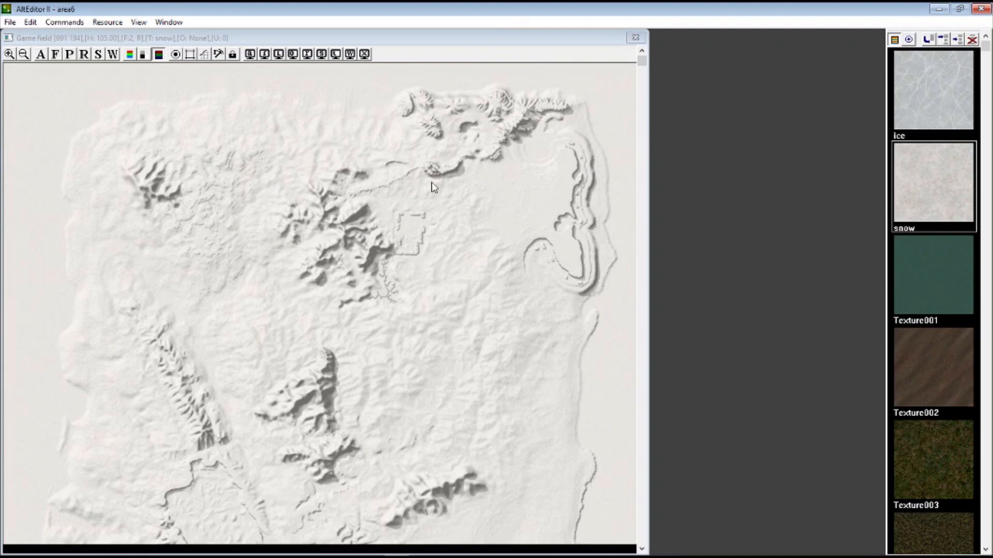
{"action": "left_click", "coordinate": [119, 23]}
{"action": "left_click", "coordinate": [133, 51]}
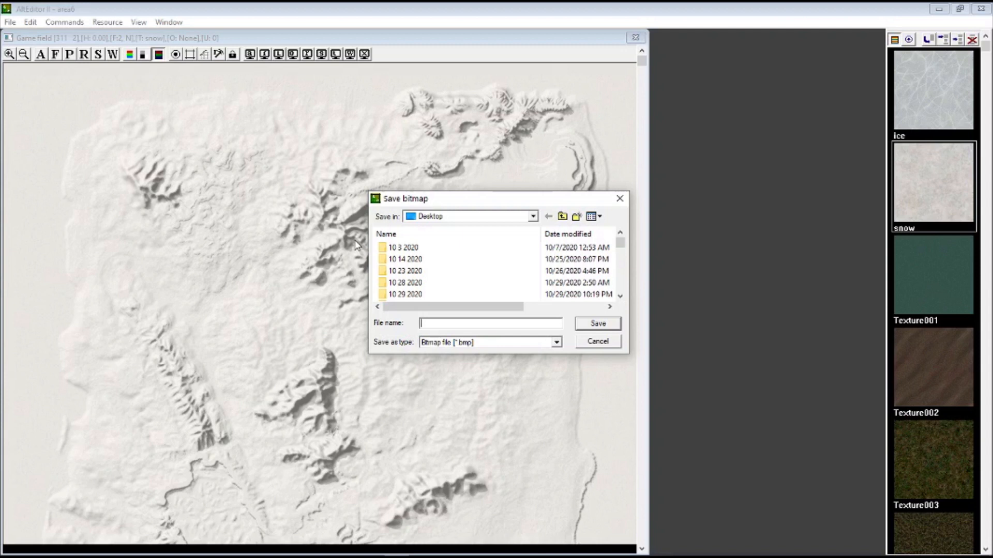
{"action": "scroll", "coordinate": [502, 285], "scroll_direction": "down", "scroll_amount": 3}
{"action": "scroll", "coordinate": [490, 282], "scroll_direction": "down", "scroll_amount": 6}
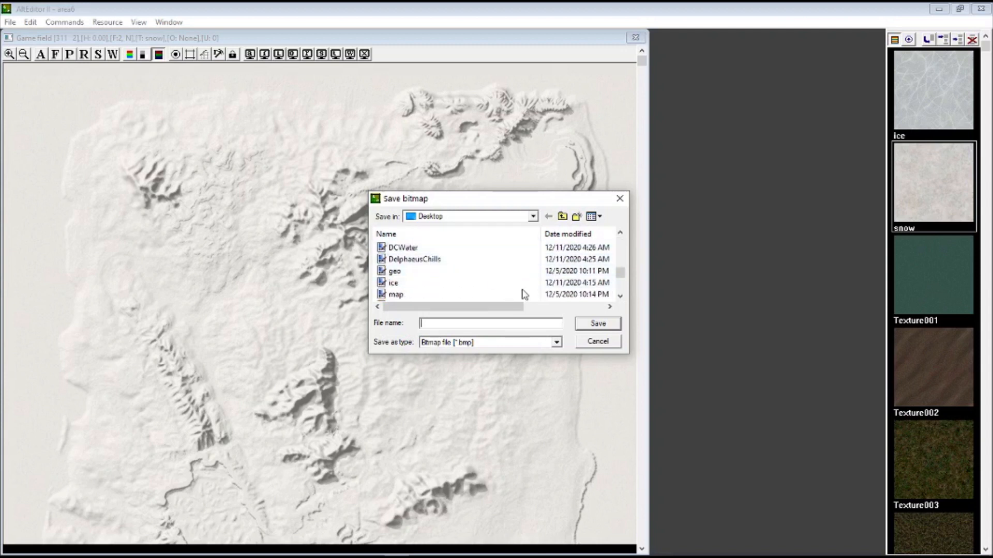
{"action": "left_click", "coordinate": [454, 259]}
{"action": "left_click", "coordinate": [596, 325]}
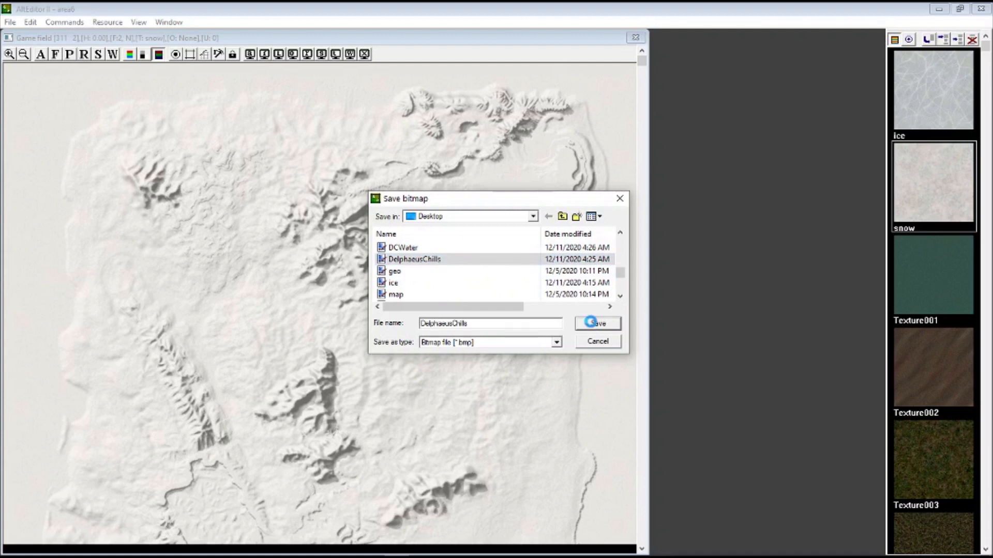
{"action": "left_click", "coordinate": [518, 327]}
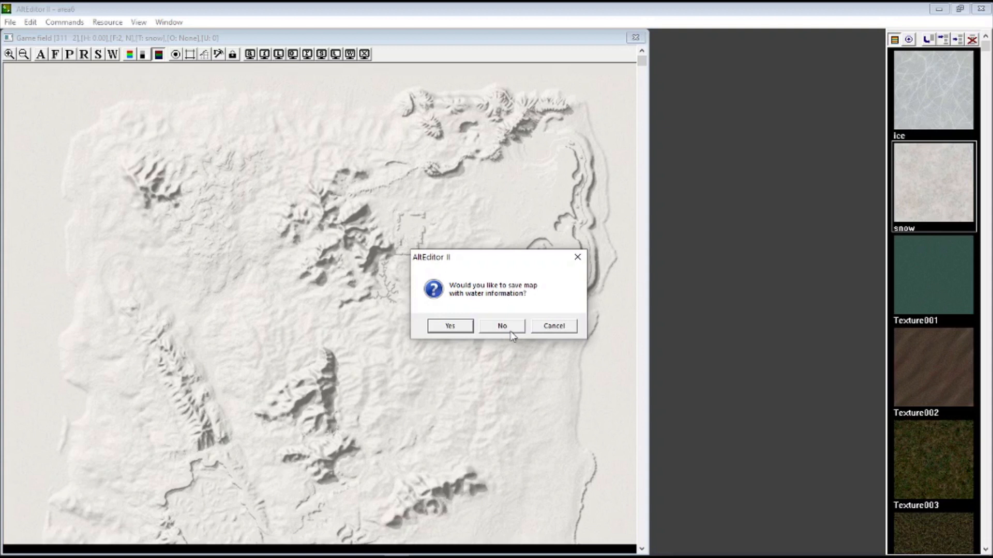
{"action": "left_click", "coordinate": [501, 327]}
- Export the map image over the DCWater bitmap on the Desktop, with water information, and return to the Desktop
{"action": "left_click", "coordinate": [106, 22]}
{"action": "left_click", "coordinate": [127, 50]}
{"action": "scroll", "coordinate": [450, 274], "scroll_direction": "down", "scroll_amount": 10}
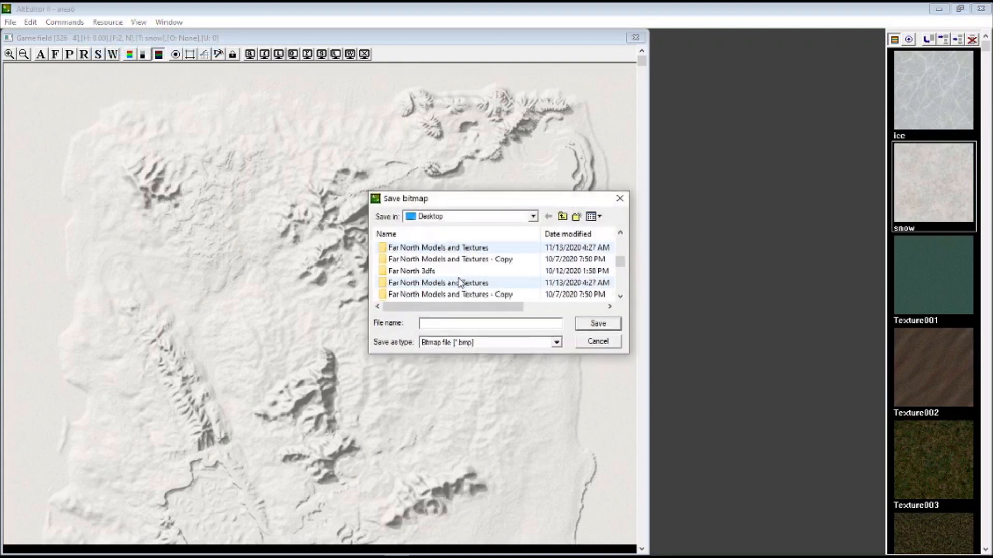
{"action": "scroll", "coordinate": [419, 259], "scroll_direction": "up", "scroll_amount": 1}
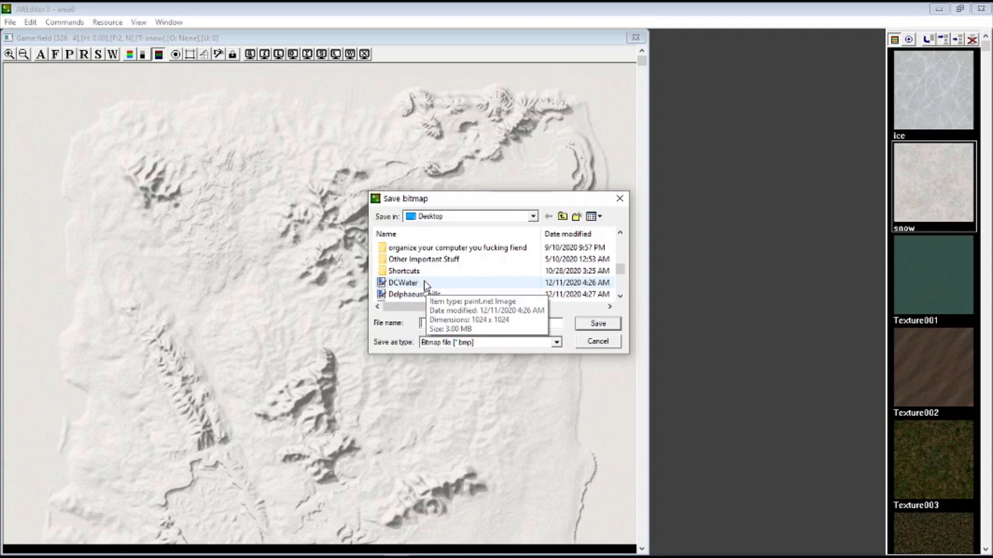
{"action": "double_click", "coordinate": [424, 283]}
{"action": "left_click", "coordinate": [496, 324]}
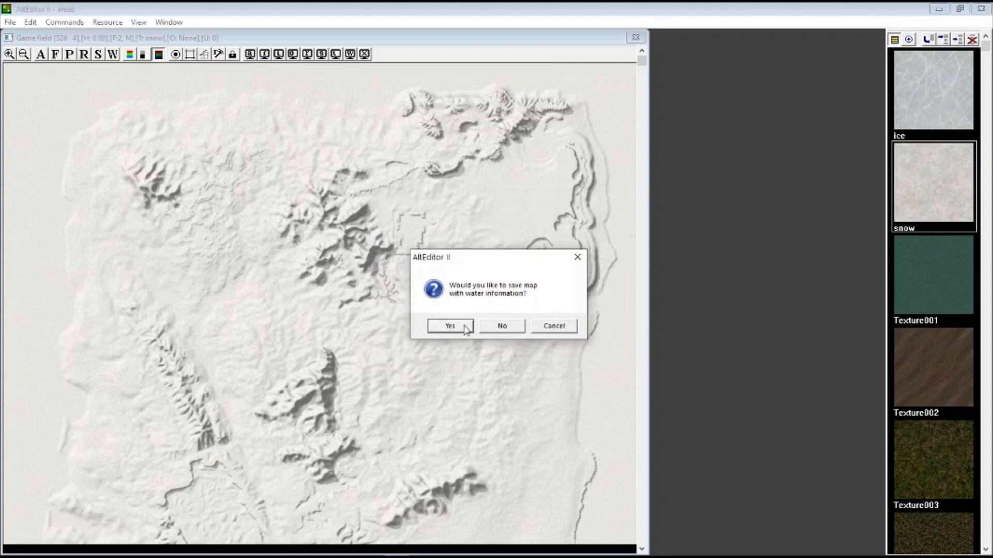
{"action": "left_click", "coordinate": [464, 328]}
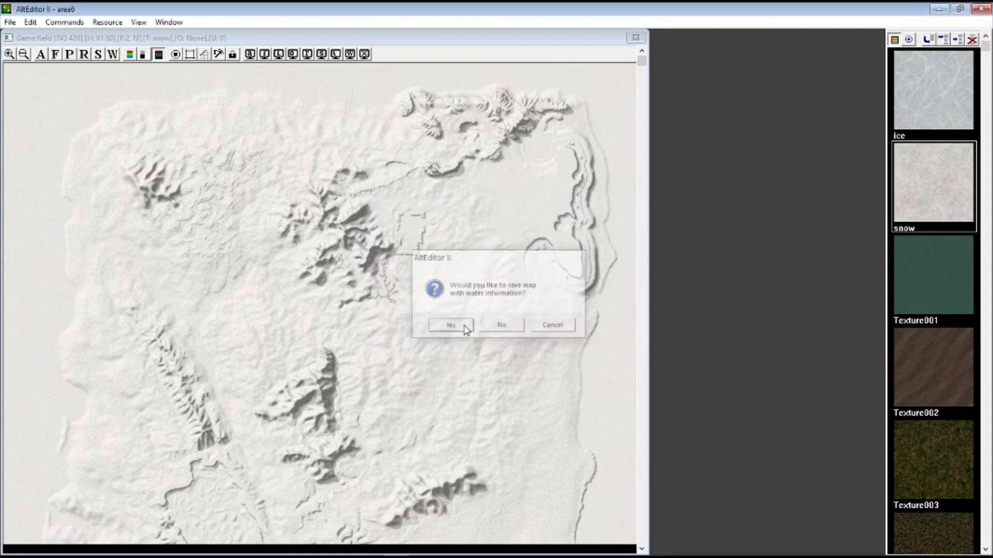
{"action": "left_click", "coordinate": [937, 9]}
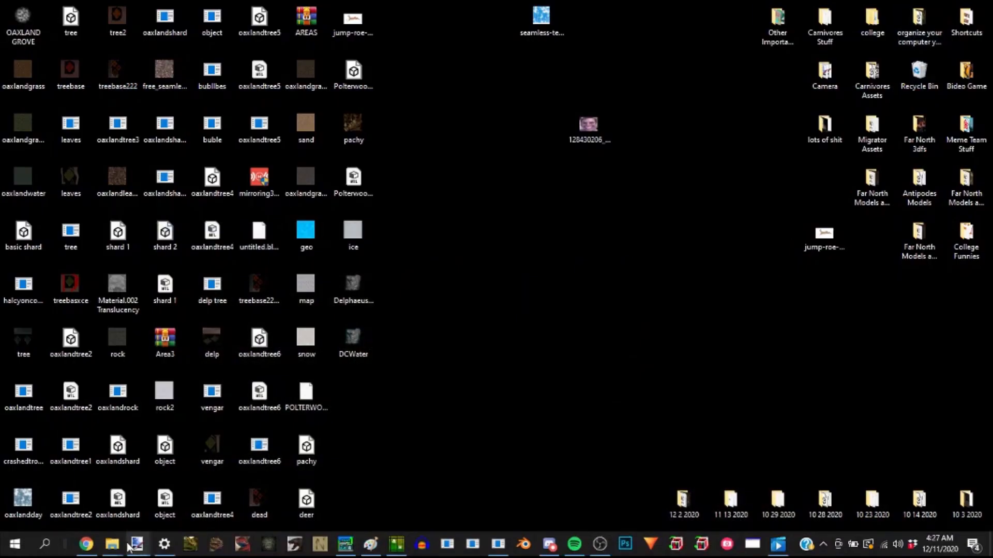
{"action": "right_click", "coordinate": [138, 543]}
{"action": "left_click", "coordinate": [526, 356]}
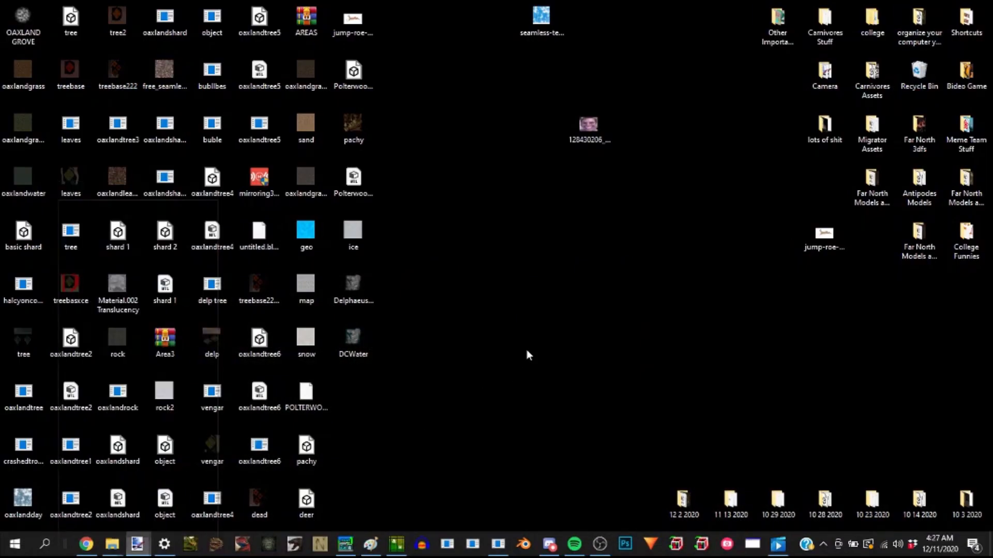
{"action": "left_click", "coordinate": [600, 553]}
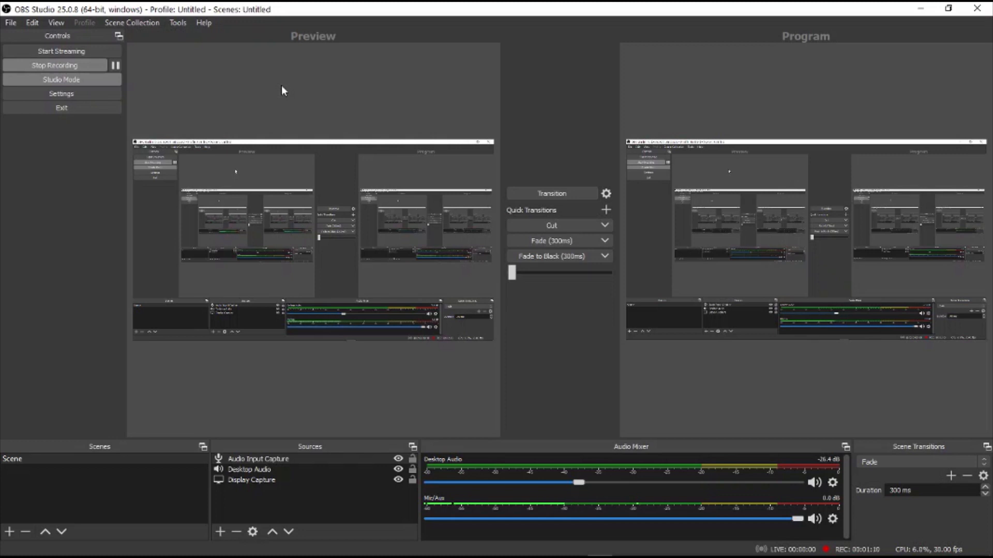
{"action": "left_click", "coordinate": [920, 8]}
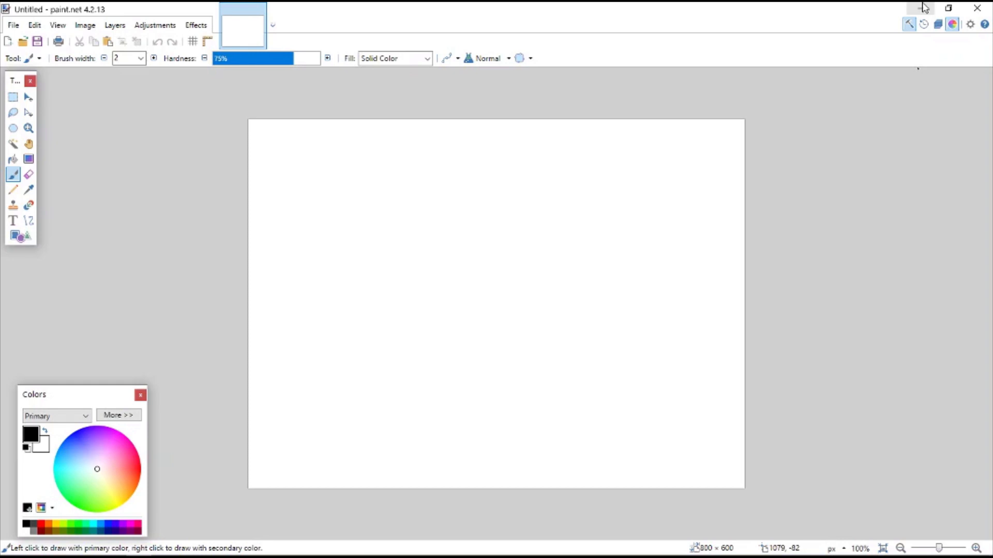
- Switch to paint.net and open the DelphaeusChills and DCWater bitmaps from the Desktop, with the window maximized again
{"action": "left_click", "coordinate": [948, 8]}
{"action": "mouse_move", "coordinate": [475, 80]}
{"action": "left_mouse_down"}
{"action": "mouse_move", "coordinate": [641, 70]}
{"action": "mouse_move", "coordinate": [717, 53]}
{"action": "left_mouse_up"}
{"action": "mouse_move", "coordinate": [380, 385]}
{"action": "left_mouse_down"}
{"action": "mouse_move", "coordinate": [348, 310]}
{"action": "mouse_move", "coordinate": [348, 274]}
{"action": "left_mouse_up"}
{"action": "left_click_drag", "start_coordinate": [354, 289], "coordinate": [583, 253]}
{"action": "left_click", "coordinate": [667, 292]}
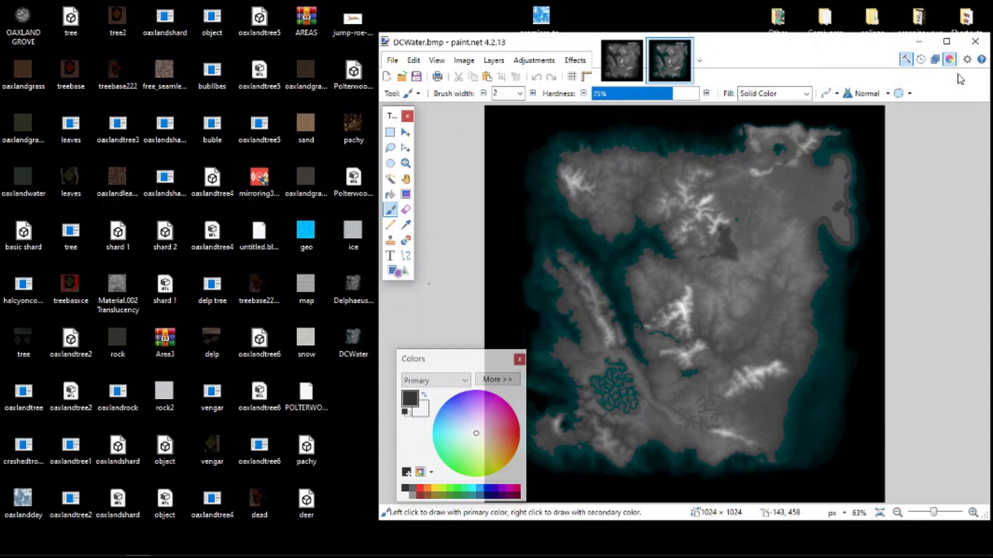
{"action": "left_click", "coordinate": [951, 44]}
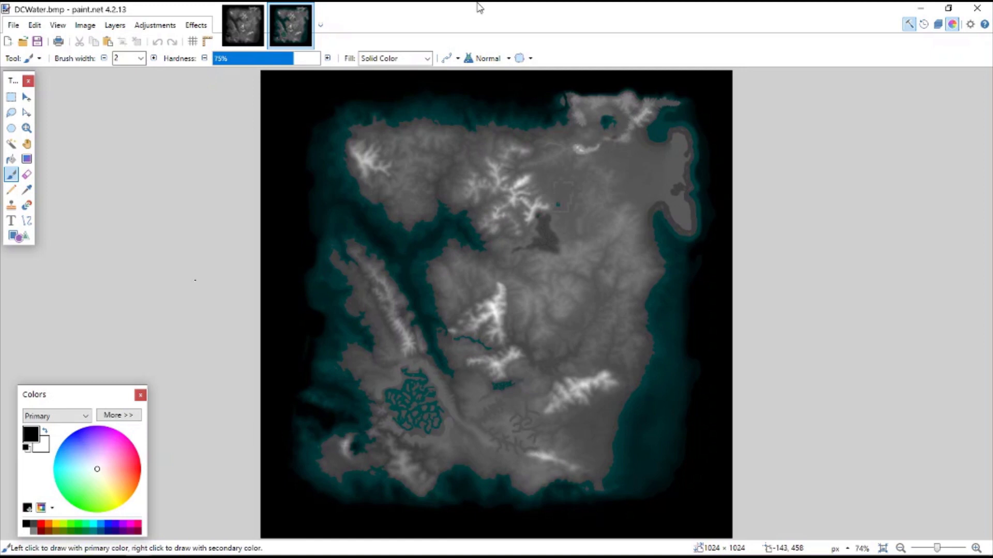
- Compare the DelphaeusChills and DCWater height maps, examining the eastern coast and its water edge up close
{"action": "left_click", "coordinate": [243, 25]}
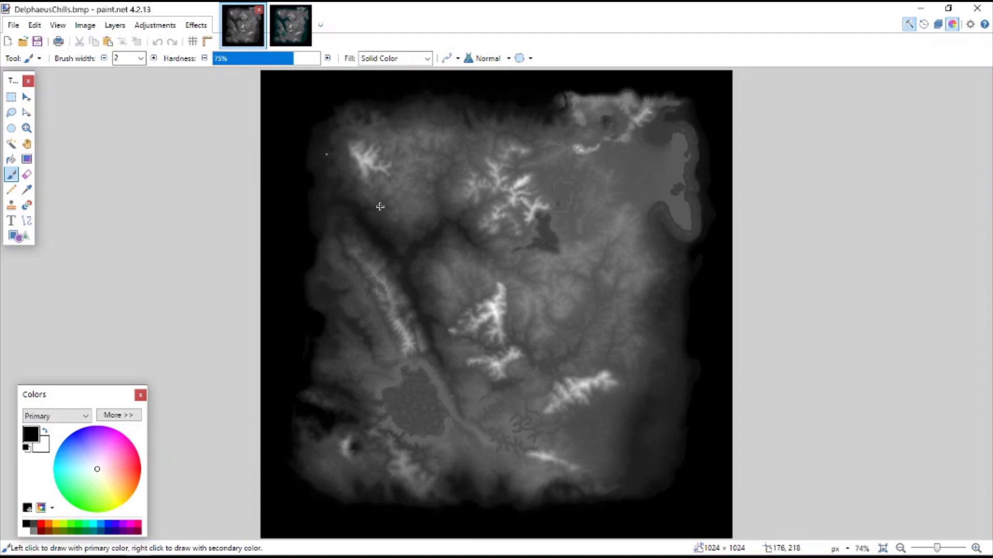
{"action": "left_click", "coordinate": [26, 189]}
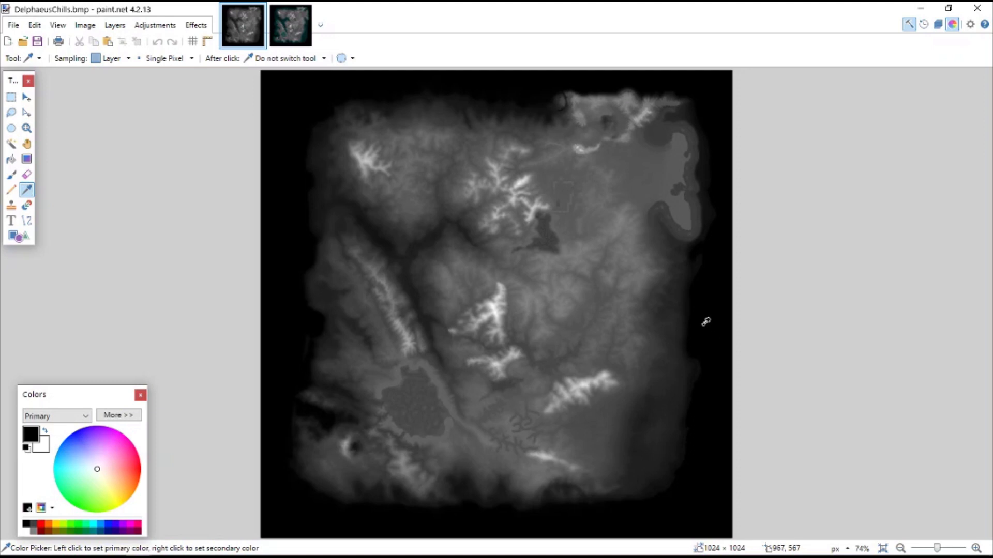
{"action": "left_click", "coordinate": [310, 30]}
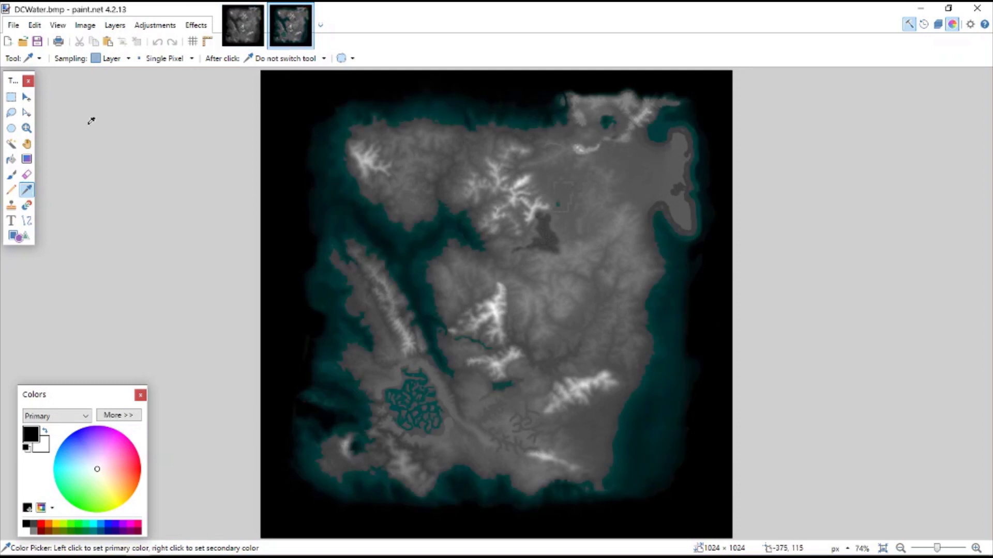
{"action": "left_click", "coordinate": [26, 128]}
{"action": "left_click", "coordinate": [243, 25]}
{"action": "left_click", "coordinate": [343, 248]}
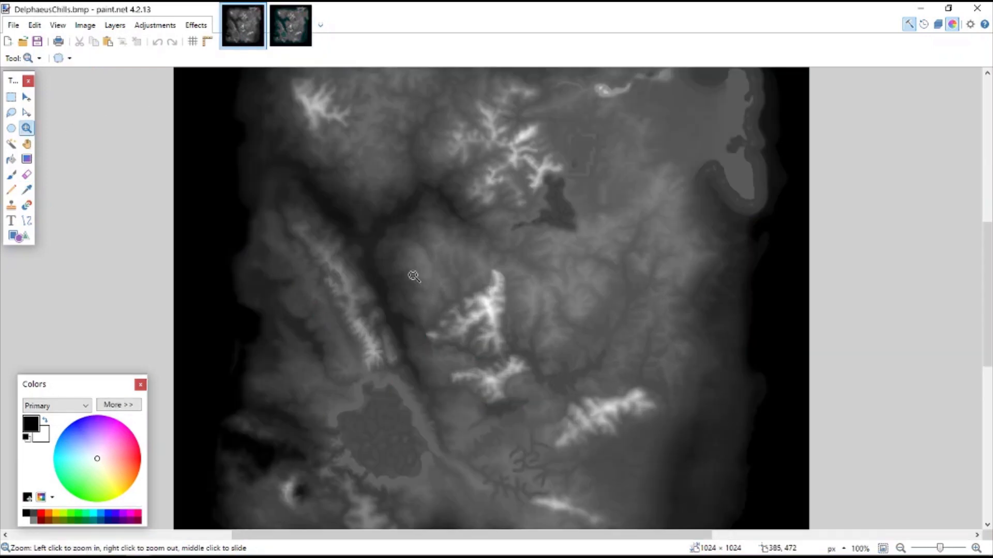
{"action": "left_click", "coordinate": [361, 250]}
{"action": "scroll", "coordinate": [361, 250], "scroll_direction": "right", "scroll_amount": 10}
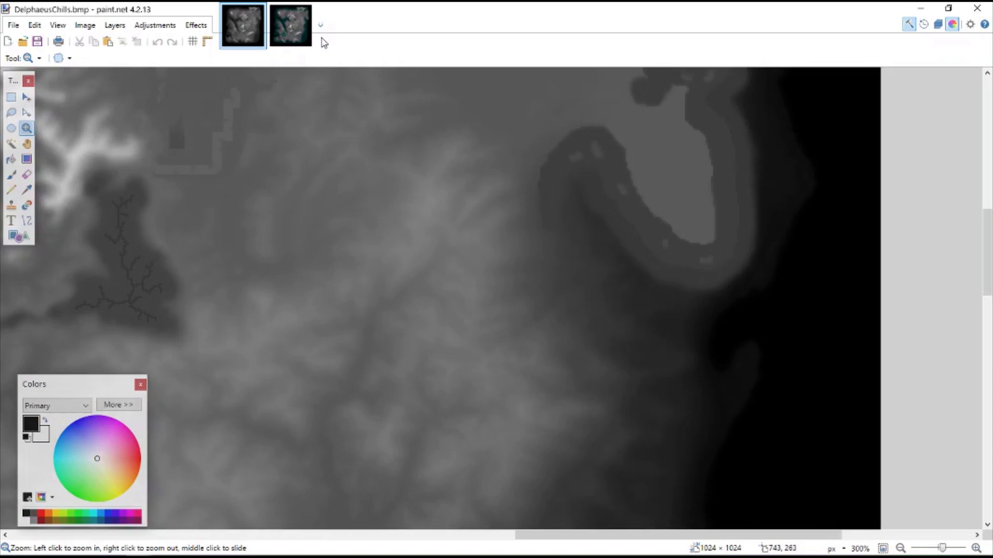
{"action": "left_click", "coordinate": [290, 25]}
{"action": "scroll", "coordinate": [460, 180], "scroll_direction": "up", "scroll_amount": 8, "text": "ctrl"}
{"action": "middle_click_drag", "start_coordinate": [733, 257], "coordinate": [669, 233]}
{"action": "right_click", "coordinate": [596, 232]}
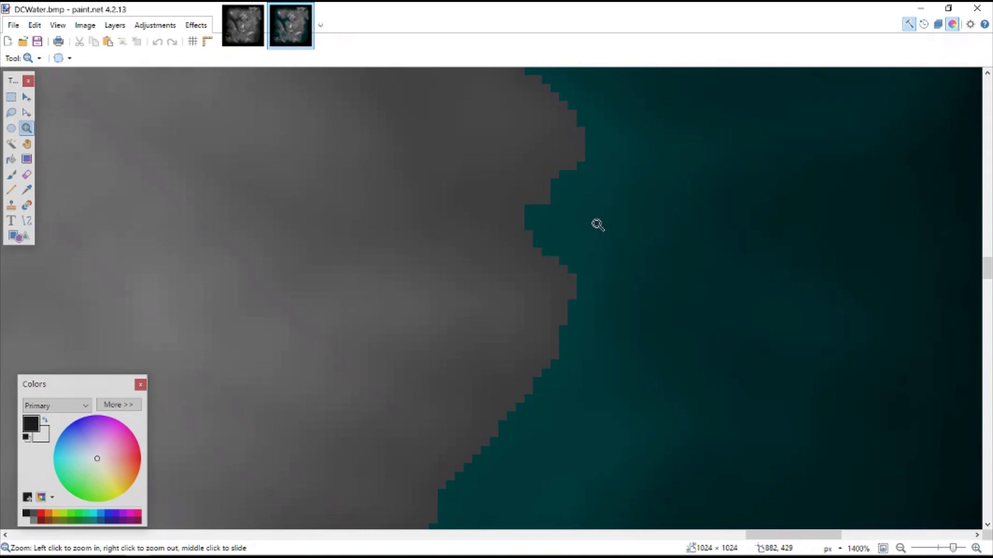
- Show the detailed RGB values of the colours and sample the shoreline colour in DCWater with the Color Picker
{"action": "left_click", "coordinate": [119, 404]}
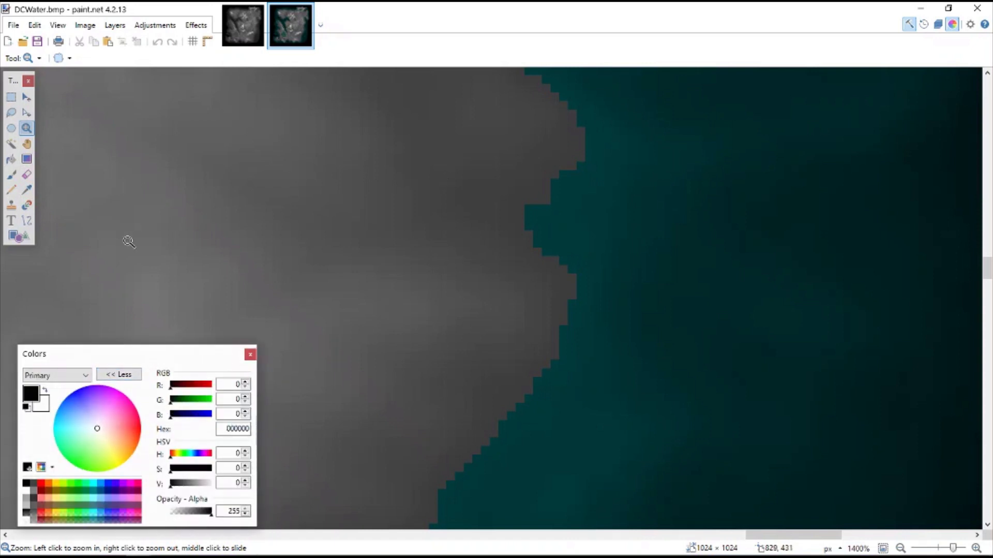
{"action": "left_click", "coordinate": [26, 189]}
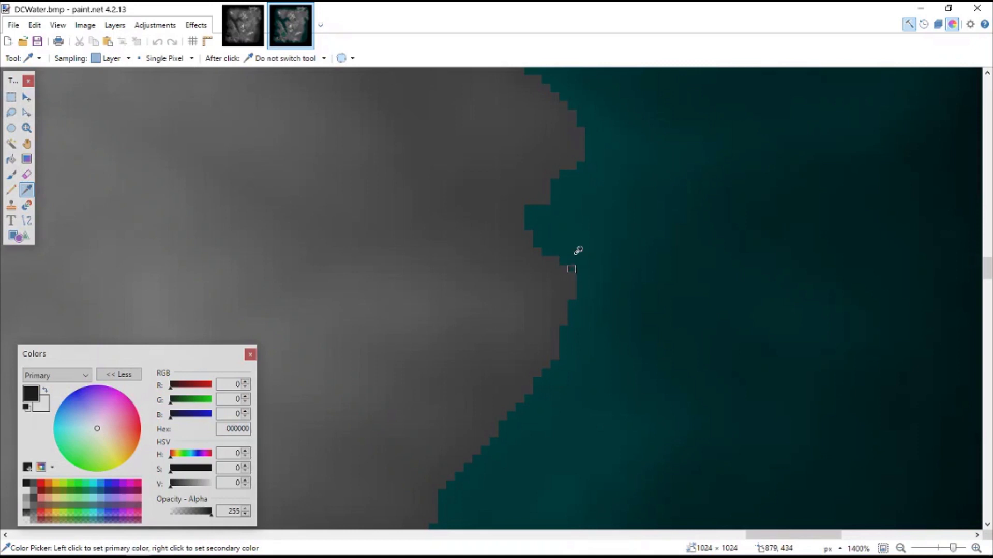
{"action": "left_click", "coordinate": [547, 200]}
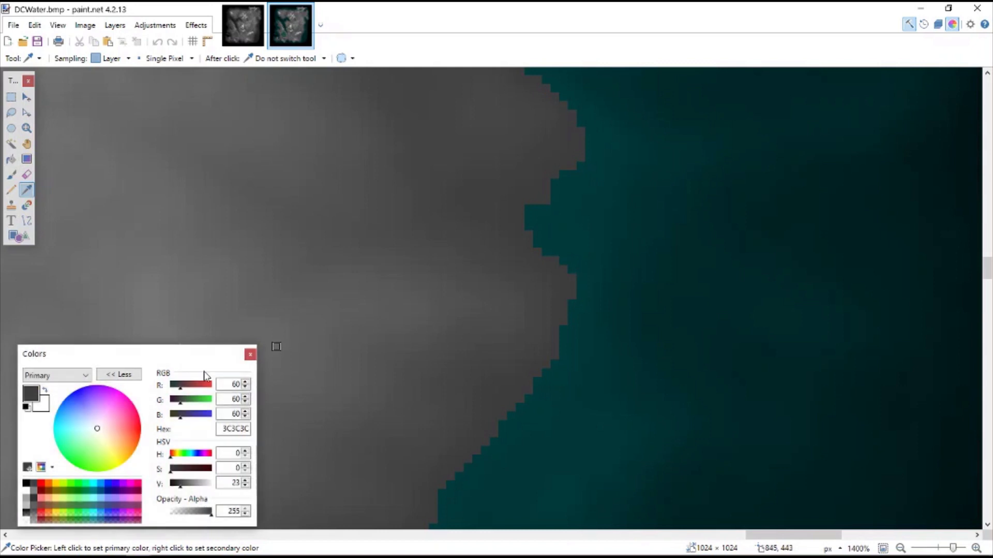
- Examine the teal shallows and deeper water along the eastern coast and the northeastern peninsula of DCWater
{"action": "scroll", "coordinate": [837, 274], "scroll_direction": "right", "scroll_amount": 5}
{"action": "scroll", "coordinate": [854, 257], "scroll_direction": "right", "scroll_amount": 2}
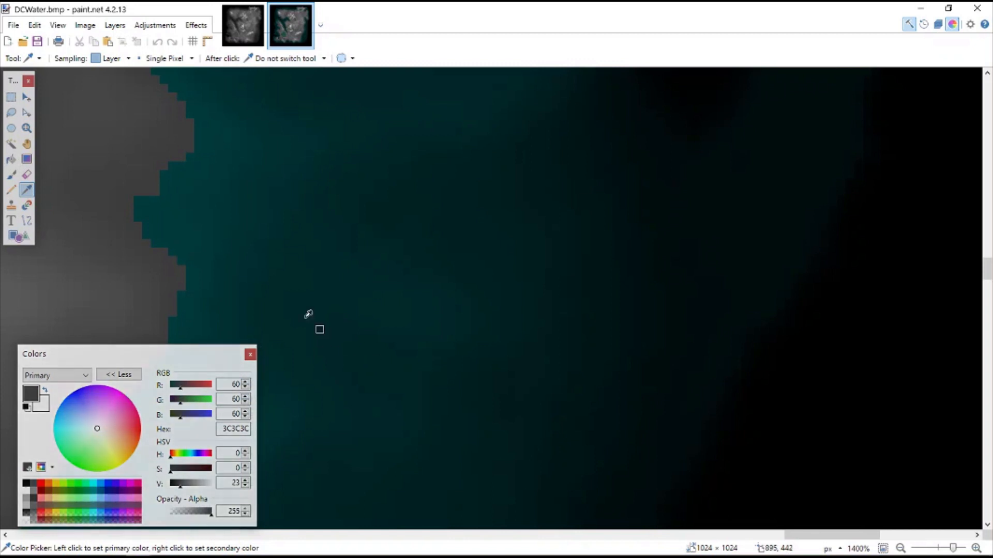
{"action": "scroll", "coordinate": [305, 305], "scroll_direction": "left", "scroll_amount": 3, "text": "shift"}
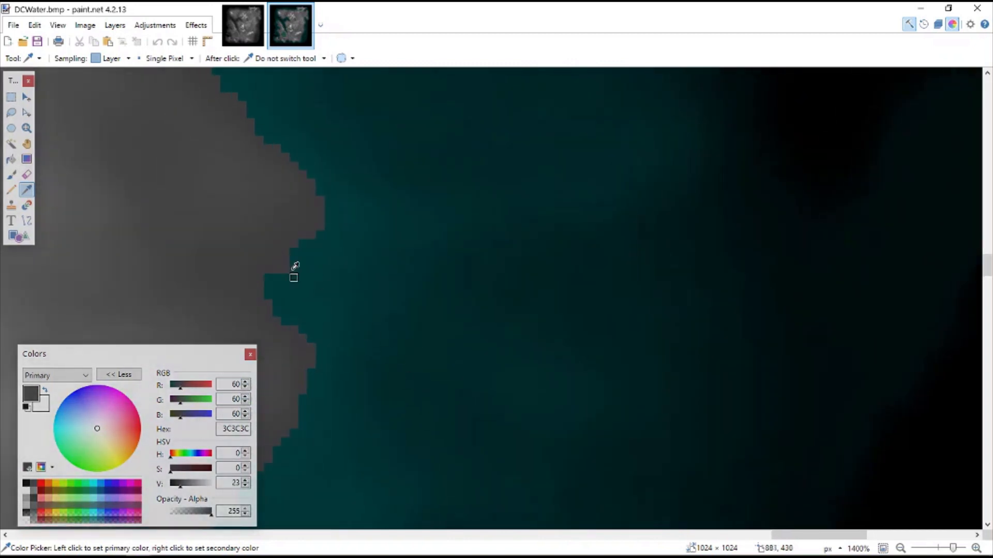
{"action": "left_click", "coordinate": [26, 128]}
{"action": "right_click", "coordinate": [381, 190]}
{"action": "right_click", "coordinate": [693, 224]}
{"action": "right_click", "coordinate": [408, 284]}
{"action": "scroll", "coordinate": [408, 284], "scroll_direction": "up", "scroll_amount": 6}
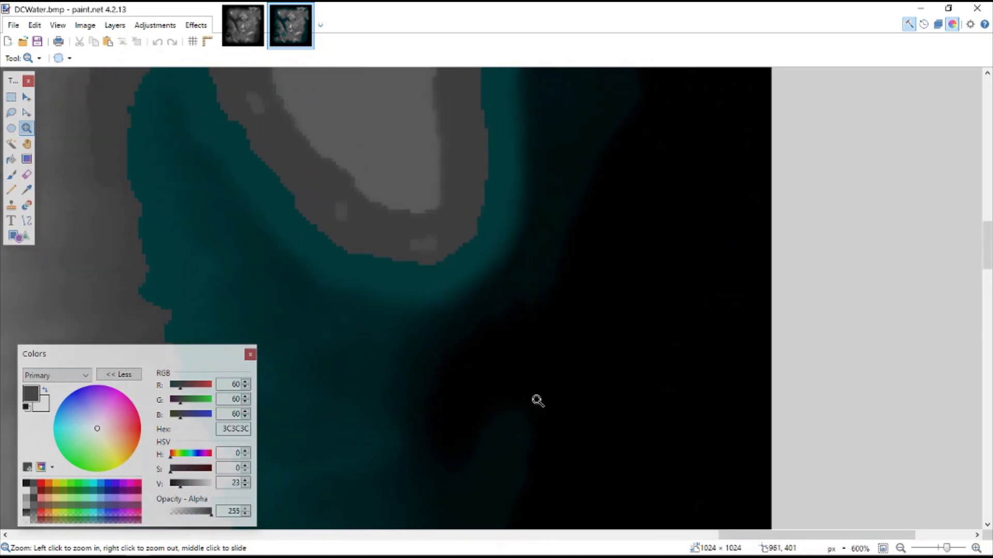
{"action": "scroll", "coordinate": [536, 401], "scroll_direction": "right", "scroll_amount": 1, "text": "shift"}
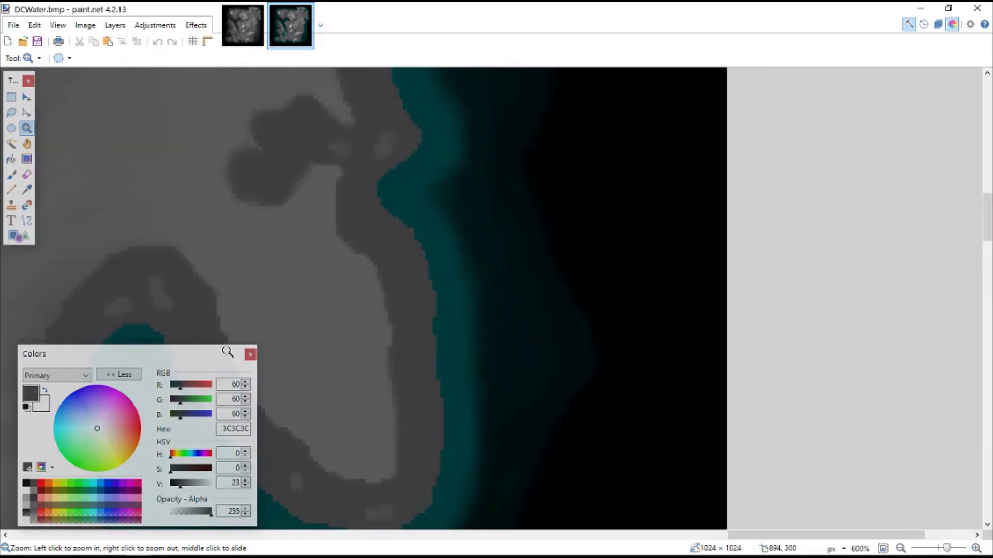
{"action": "scroll", "coordinate": [437, 321], "scroll_direction": "up", "scroll_amount": 3}
{"action": "scroll", "coordinate": [460, 327], "scroll_direction": "right", "scroll_amount": 1, "text": "shift"}
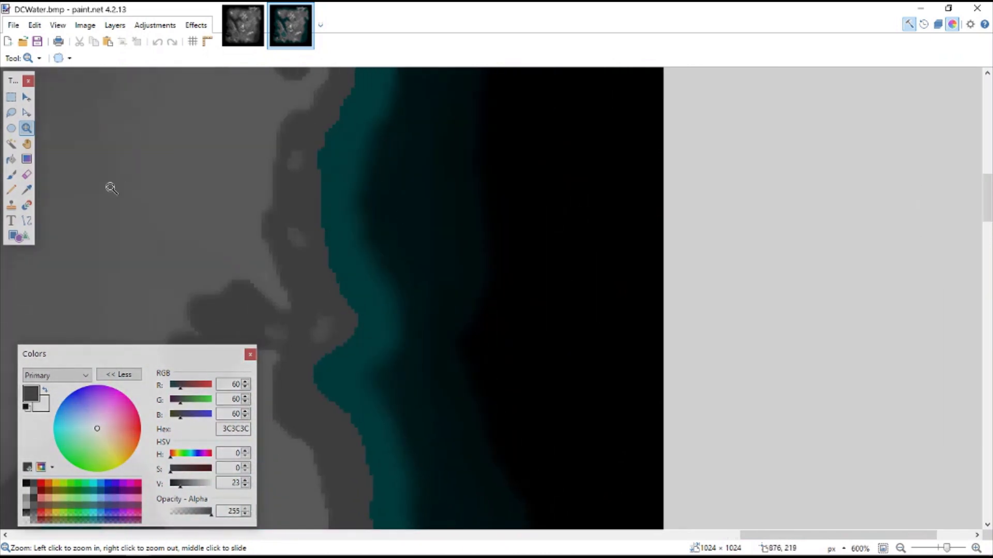
- Select the teal water across DCWater with the Magic Wand in global flood mode at 20% tolerance
{"action": "left_click", "coordinate": [11, 144]}
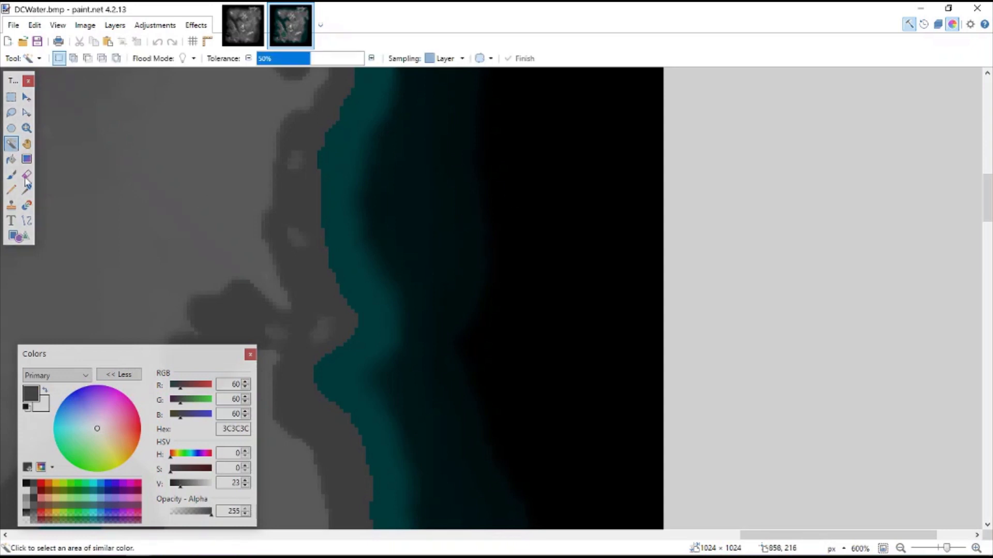
{"action": "left_click", "coordinate": [473, 201]}
{"action": "scroll", "coordinate": [441, 161], "scroll_direction": "up", "scroll_amount": 1}
{"action": "left_click", "coordinate": [292, 58]}
{"action": "left_click_drag", "start_coordinate": [293, 62], "coordinate": [296, 63]}
{"action": "middle_click_drag", "start_coordinate": [311, 100], "coordinate": [594, 258]}
{"action": "left_click", "coordinate": [181, 58]}
{"action": "middle_click_drag", "start_coordinate": [428, 339], "coordinate": [477, 262]}
{"action": "middle_click_drag", "start_coordinate": [889, 265], "coordinate": [590, 292]}
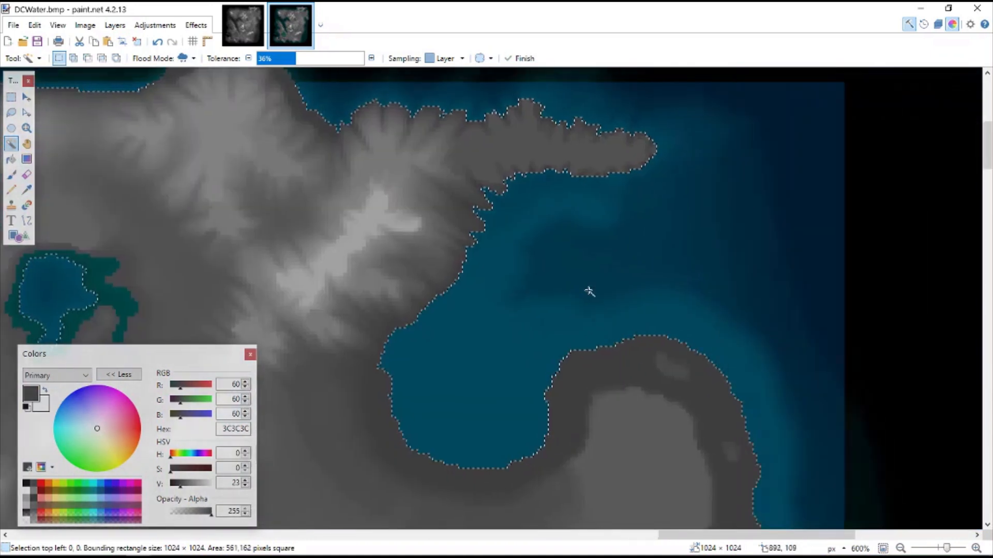
{"action": "left_click", "coordinate": [527, 229]}
{"action": "middle_click_drag", "start_coordinate": [409, 298], "coordinate": [448, 266]}
{"action": "mouse_move", "coordinate": [283, 54]}
{"action": "left_mouse_down"}
{"action": "mouse_move", "coordinate": [268, 64]}
{"action": "mouse_move", "coordinate": [278, 62]}
{"action": "left_mouse_up"}
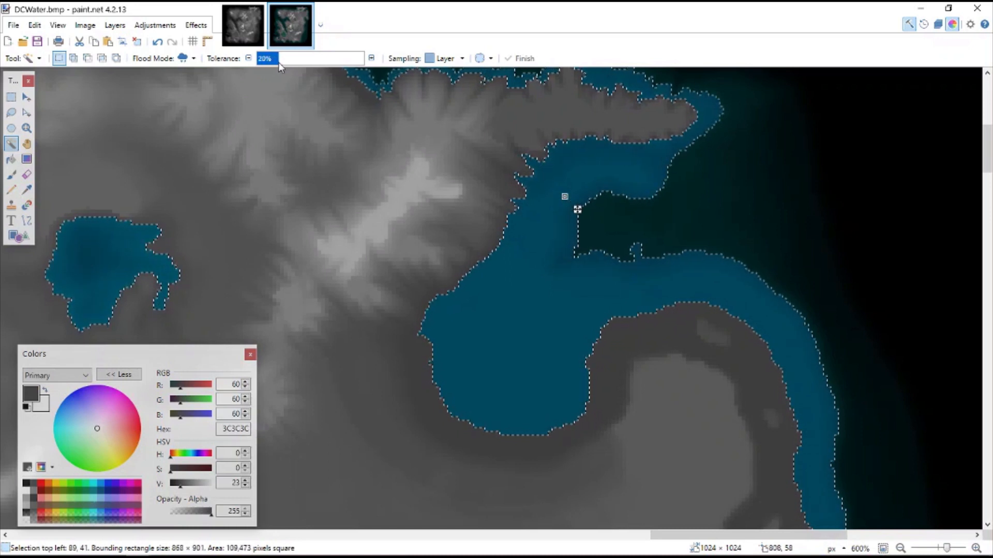
- Add the remaining deep water and black border areas to the water selection
{"action": "left_click", "coordinate": [73, 57]}
{"action": "middle_click_drag", "start_coordinate": [700, 286], "coordinate": [755, 305]}
{"action": "middle_click_drag", "start_coordinate": [284, 203], "coordinate": [584, 336]}
{"action": "middle_click_drag", "start_coordinate": [500, 361], "coordinate": [565, 348]}
{"action": "middle_click_drag", "start_coordinate": [786, 277], "coordinate": [631, 315]}
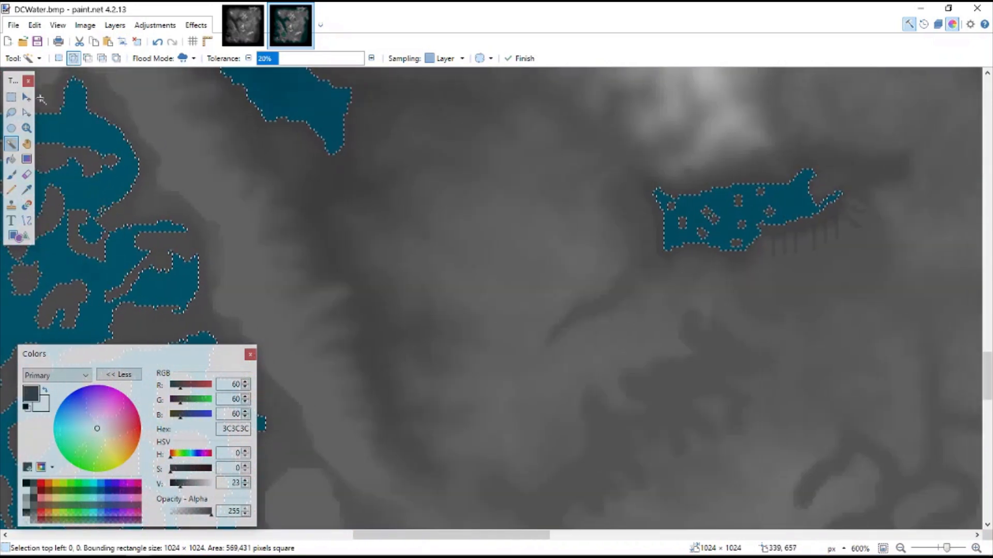
- Examine the selection outline around the whole landmass, inland lakes and coasts of DCWater
{"action": "left_click", "coordinate": [26, 128]}
{"action": "right_click", "coordinate": [614, 268]}
{"action": "right_click", "coordinate": [662, 257]}
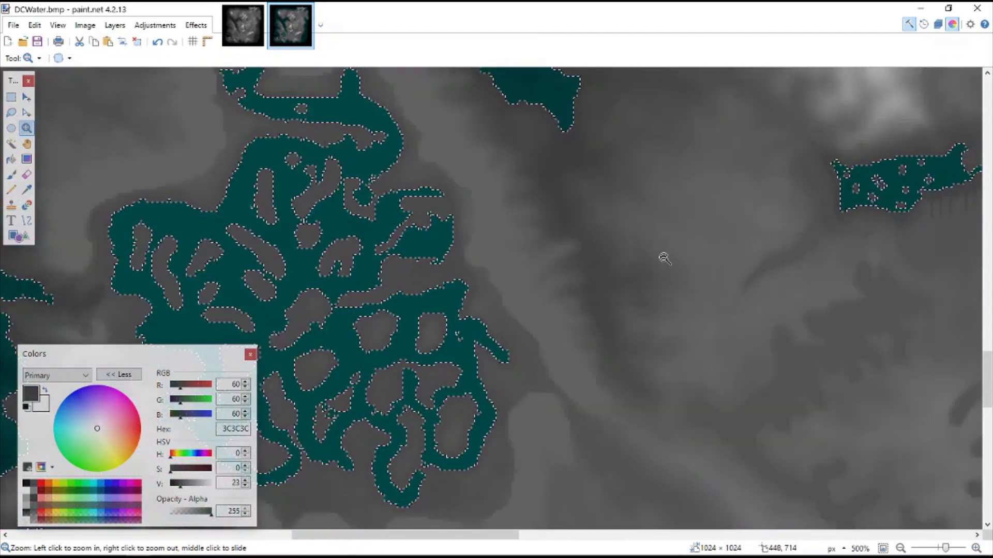
{"action": "right_click", "coordinate": [664, 259]}
{"action": "right_click", "coordinate": [664, 259]}
{"action": "middle_click_drag", "start_coordinate": [626, 298], "coordinate": [476, 370]}
{"action": "middle_click_drag", "start_coordinate": [616, 285], "coordinate": [561, 385]}
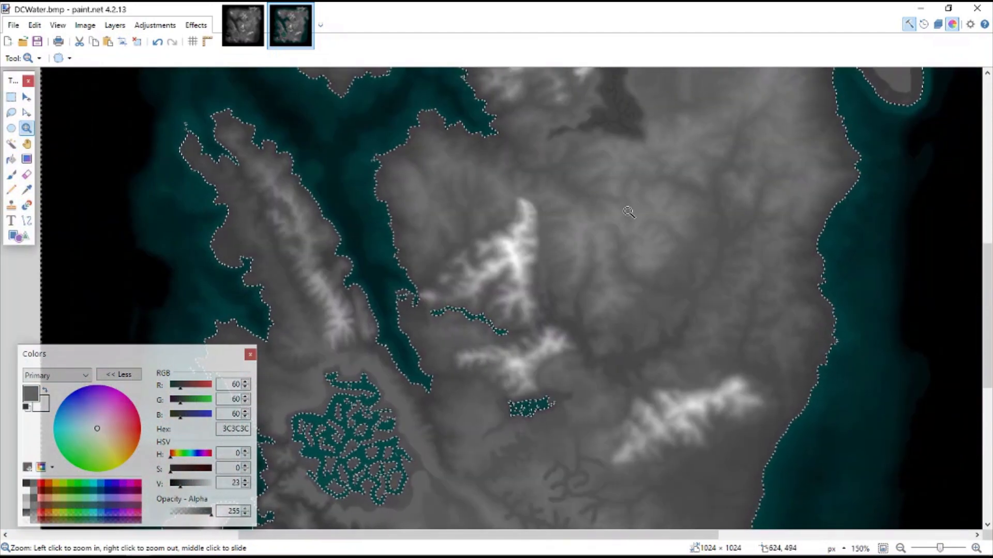
{"action": "middle_click_drag", "start_coordinate": [630, 197], "coordinate": [601, 336]}
{"action": "middle_click_drag", "start_coordinate": [627, 179], "coordinate": [603, 268]}
{"action": "middle_click_drag", "start_coordinate": [615, 235], "coordinate": [604, 269]}
{"action": "middle_click_drag", "start_coordinate": [652, 232], "coordinate": [630, 288]}
{"action": "middle_click_drag", "start_coordinate": [434, 385], "coordinate": [480, 172]}
{"action": "middle_click_drag", "start_coordinate": [458, 434], "coordinate": [495, 274]}
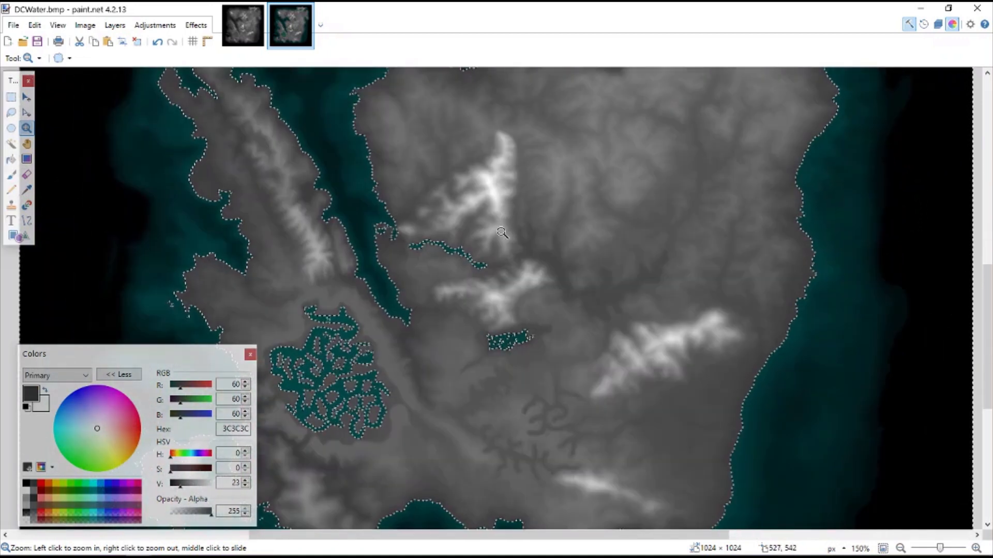
{"action": "left_click", "coordinate": [26, 189]}
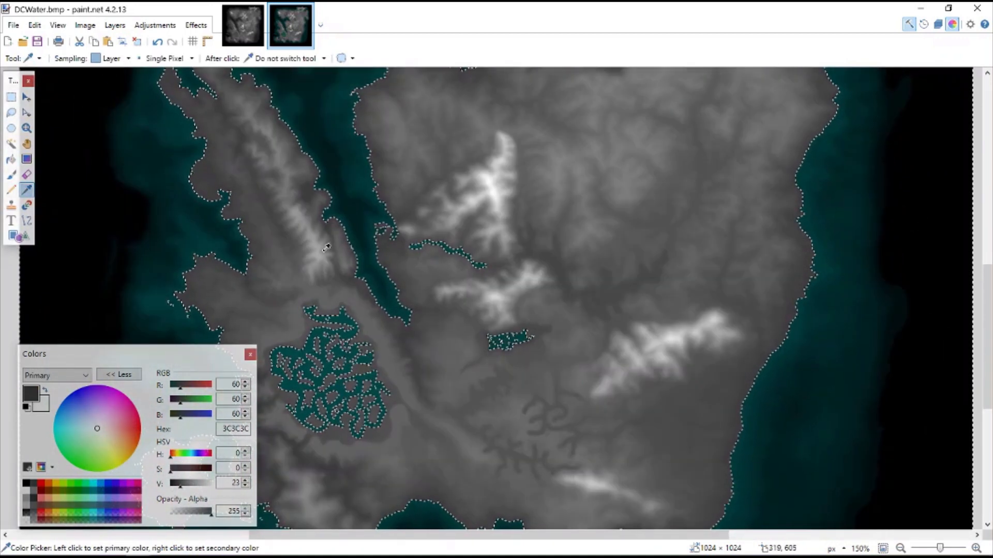
{"action": "left_click", "coordinate": [341, 226]}
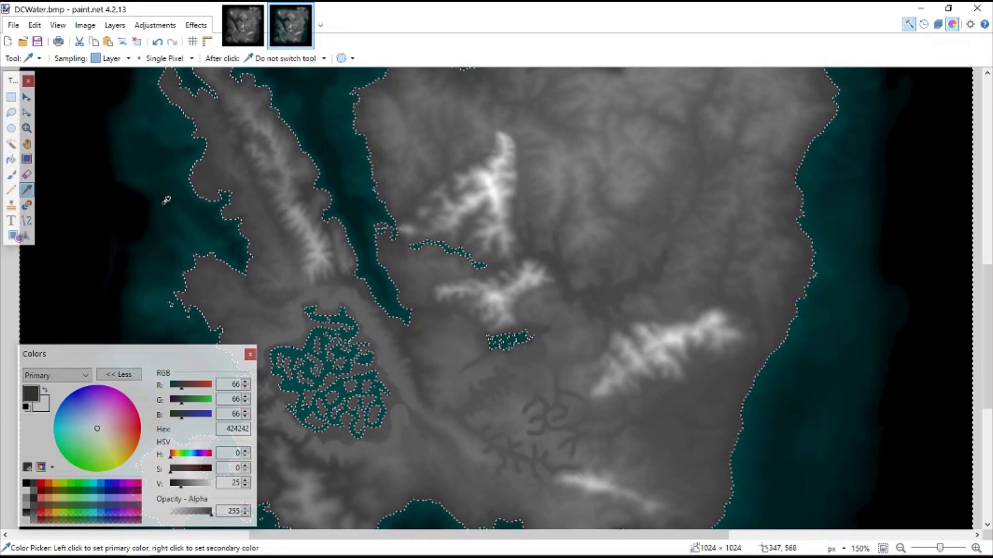
{"action": "left_click", "coordinate": [142, 210]}
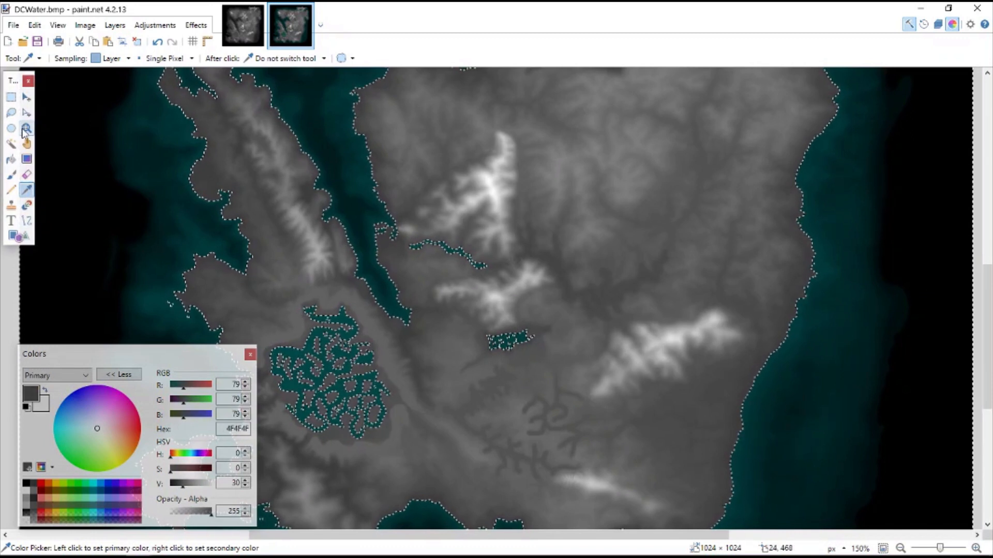
- Sample the water colour beside the western shore and set the primary colour to RGB 59, 59, 59
{"action": "left_click", "coordinate": [26, 128]}
{"action": "left_click", "coordinate": [193, 171]}
{"action": "left_click", "coordinate": [193, 170]}
{"action": "left_click", "coordinate": [195, 204]}
{"action": "left_click", "coordinate": [27, 190]}
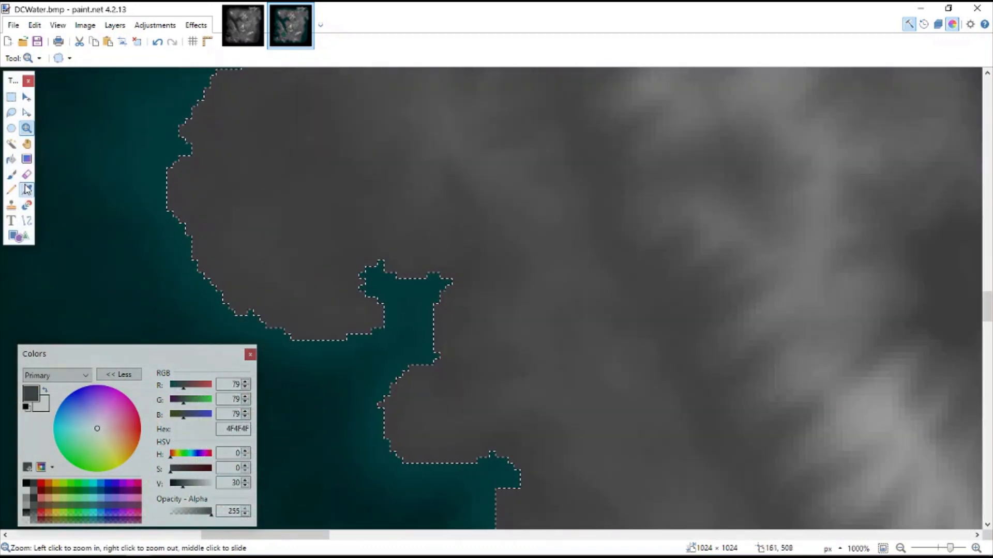
{"action": "left_click", "coordinate": [224, 324]}
{"action": "left_click", "coordinate": [245, 387]}
{"action": "left_click", "coordinate": [246, 402]}
{"action": "left_click", "coordinate": [246, 417]}
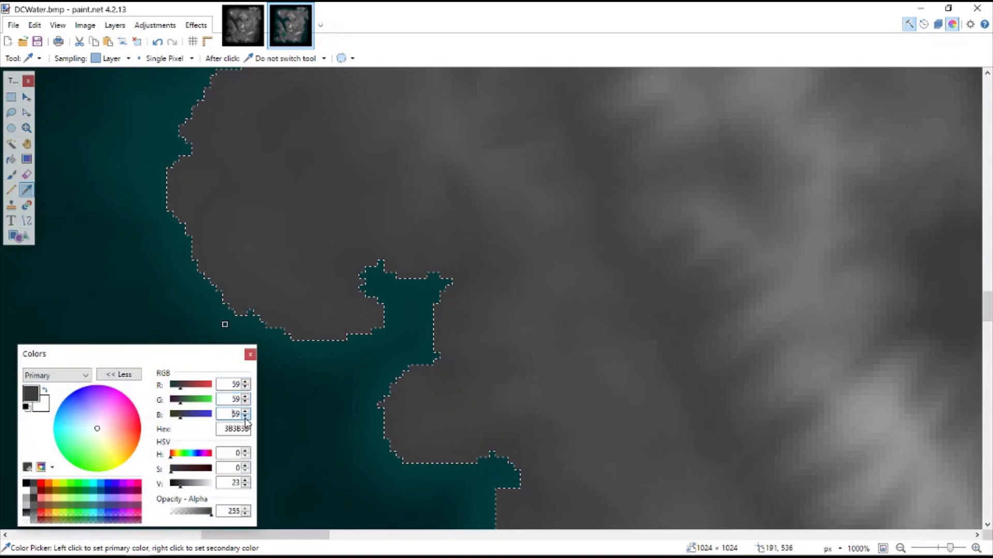
- Fill the selected water with the grey primary colour using the Paint Bucket at 100% tolerance
{"action": "left_click", "coordinate": [26, 127]}
{"action": "right_click", "coordinate": [205, 155]}
{"action": "right_click", "coordinate": [209, 158]}
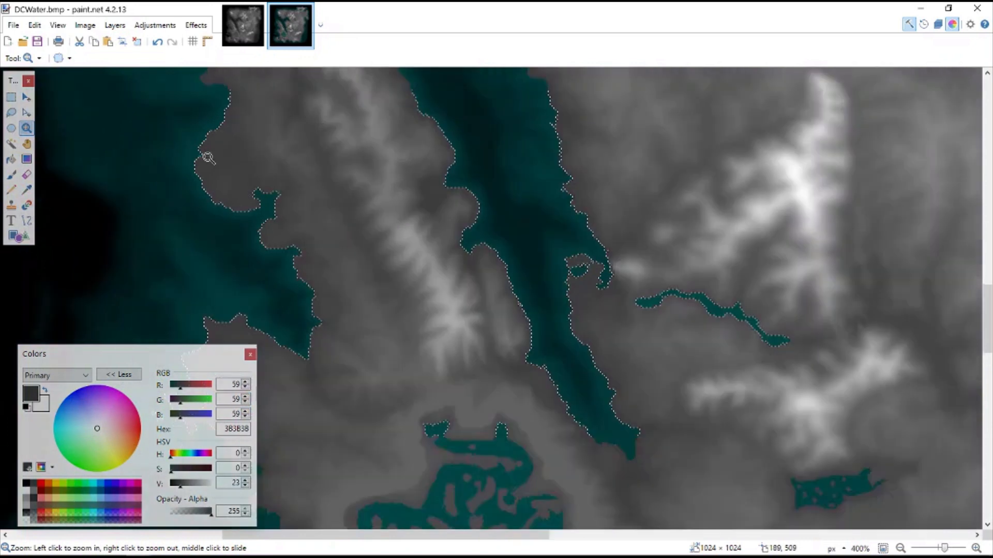
{"action": "right_click", "coordinate": [208, 158]}
{"action": "right_click", "coordinate": [137, 206]}
{"action": "key", "text": "f"}
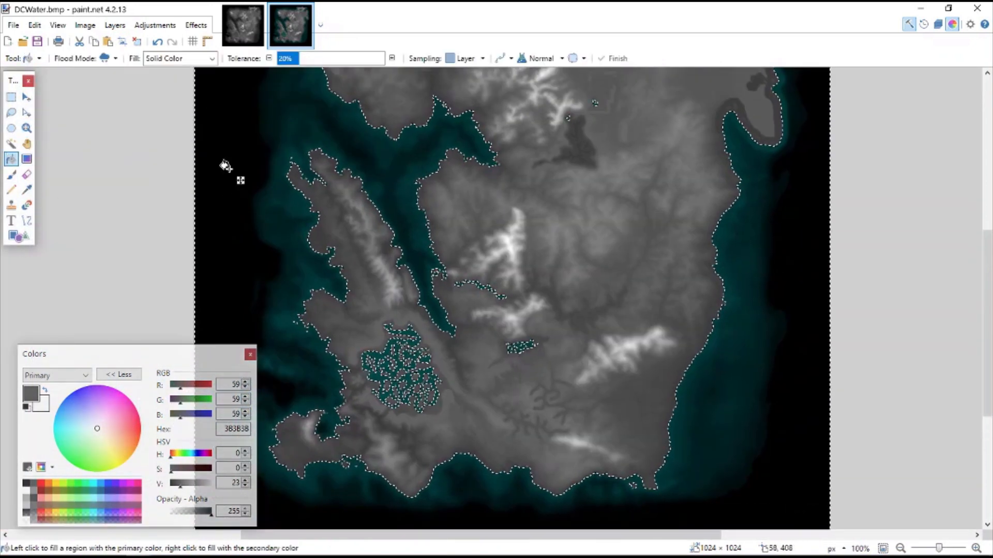
{"action": "left_click", "coordinate": [229, 169]}
{"action": "left_click_drag", "start_coordinate": [290, 58], "coordinate": [439, 73]}
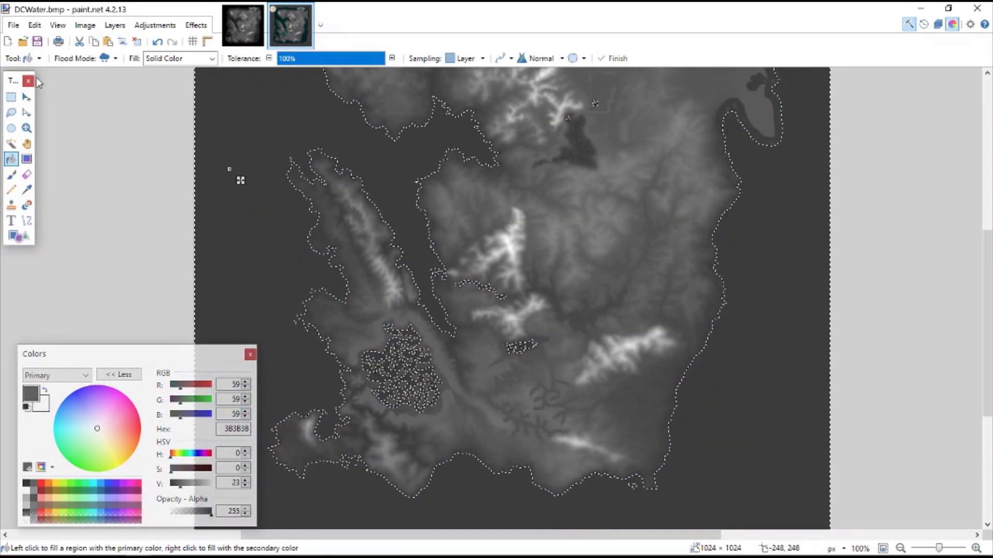
- Deselect the filled water in DCWater and check the flattened water around the landmass
{"action": "left_click", "coordinate": [11, 96]}
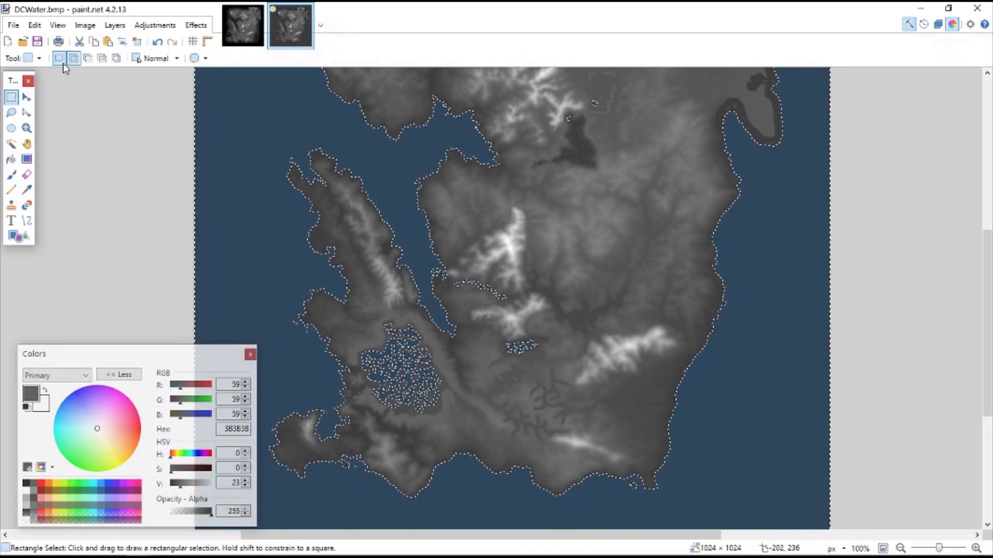
{"action": "key", "text": "ctrl+d"}
{"action": "middle_click_drag", "start_coordinate": [502, 214], "coordinate": [450, 270]}
{"action": "scroll", "coordinate": [483, 282], "scroll_direction": "down", "scroll_amount": 1, "text": "ctrl"}
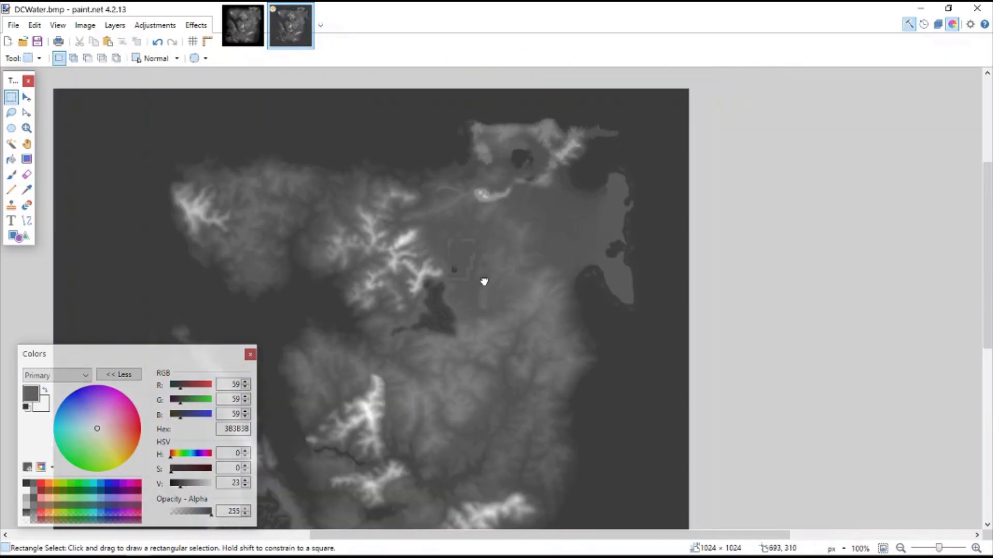
{"action": "scroll", "coordinate": [428, 365], "scroll_direction": "up", "scroll_amount": 1, "text": "ctrl"}
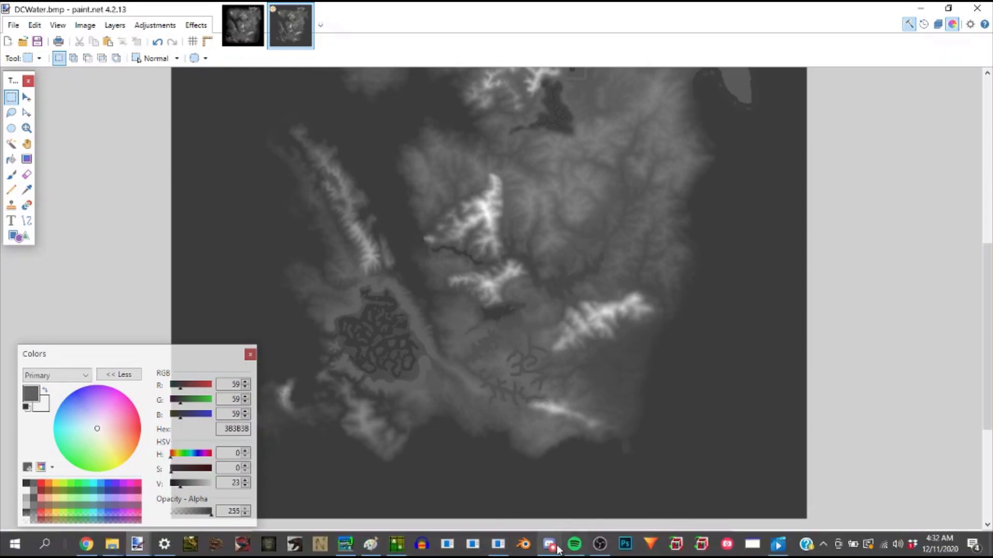
{"action": "left_click", "coordinate": [600, 551]}
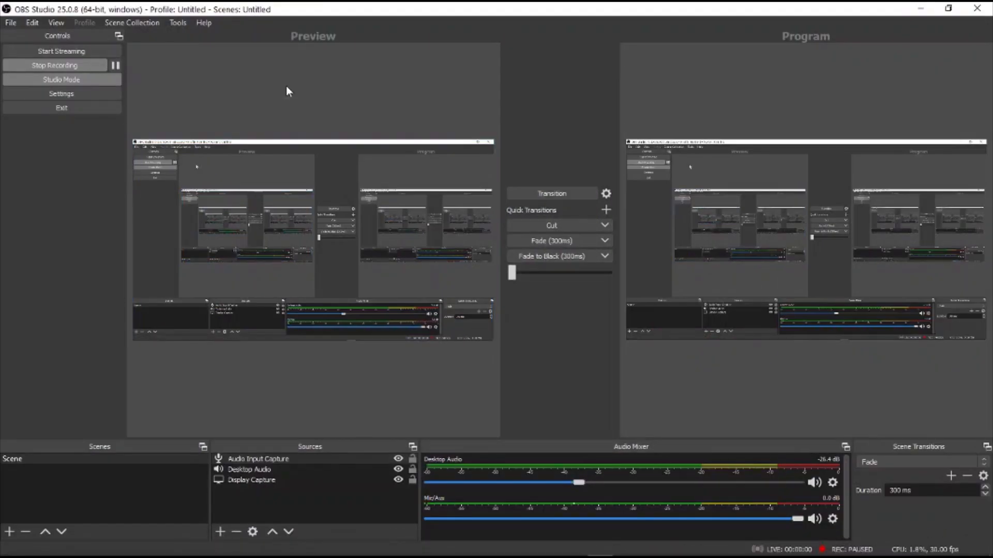
{"action": "left_click", "coordinate": [917, 7]}
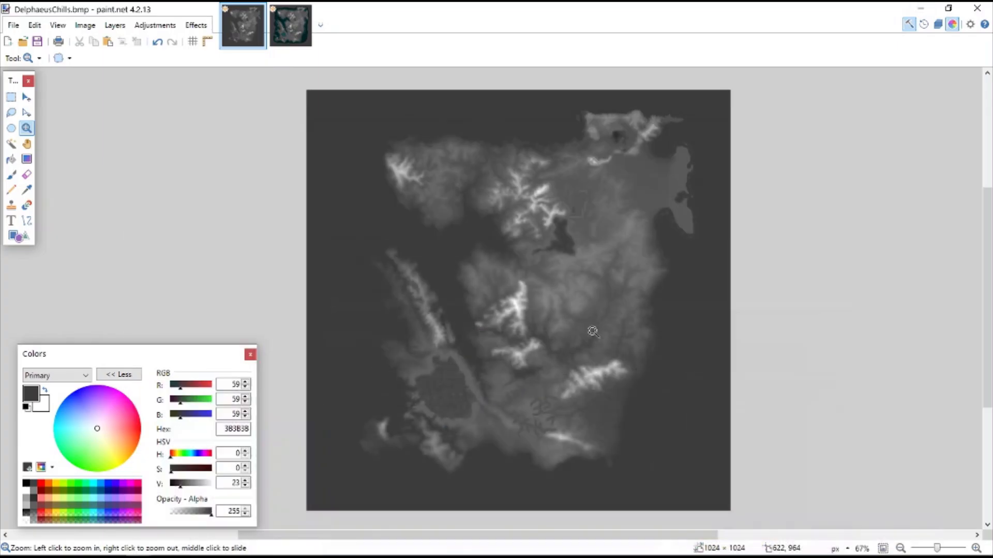
- Examine the sea and coasts in the DelphaeusChills height map, closely around the northern crater peninsula, for stray marks in the water
{"action": "left_click", "coordinate": [715, 219]}
{"action": "left_click", "coordinate": [715, 219]}
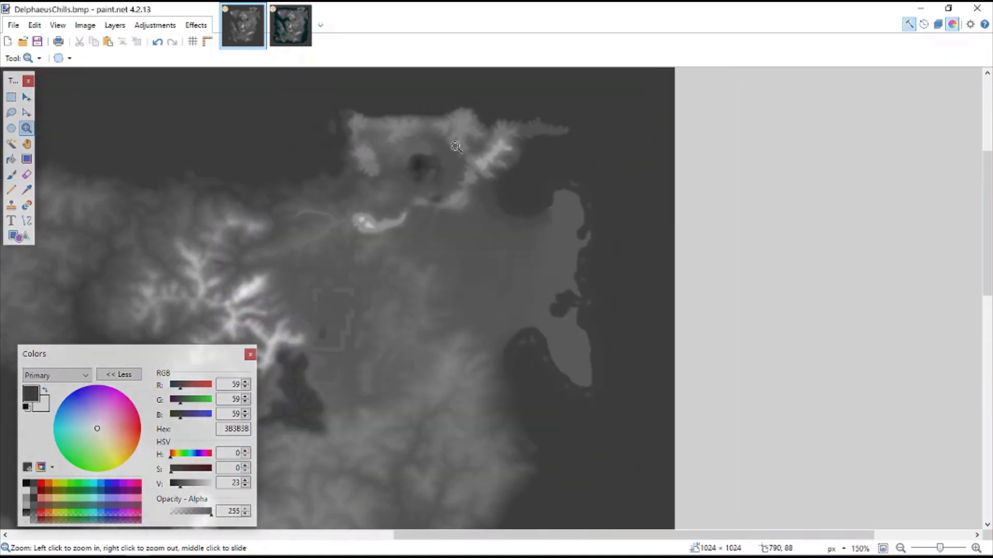
{"action": "scroll", "coordinate": [620, 214], "scroll_direction": "left", "scroll_amount": 5}
{"action": "scroll", "coordinate": [592, 377], "scroll_direction": "left", "scroll_amount": 1}
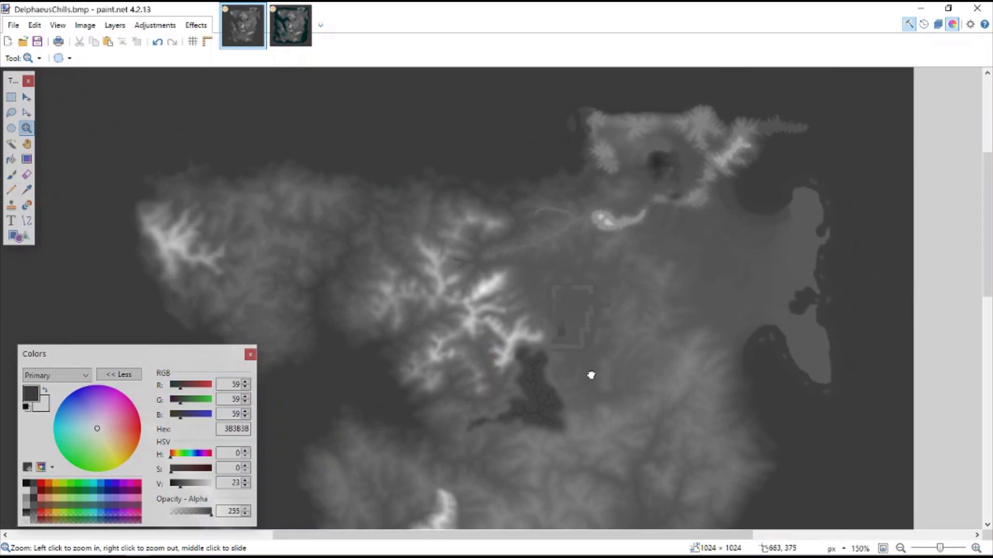
{"action": "scroll", "coordinate": [592, 377], "scroll_direction": "down", "scroll_amount": 3}
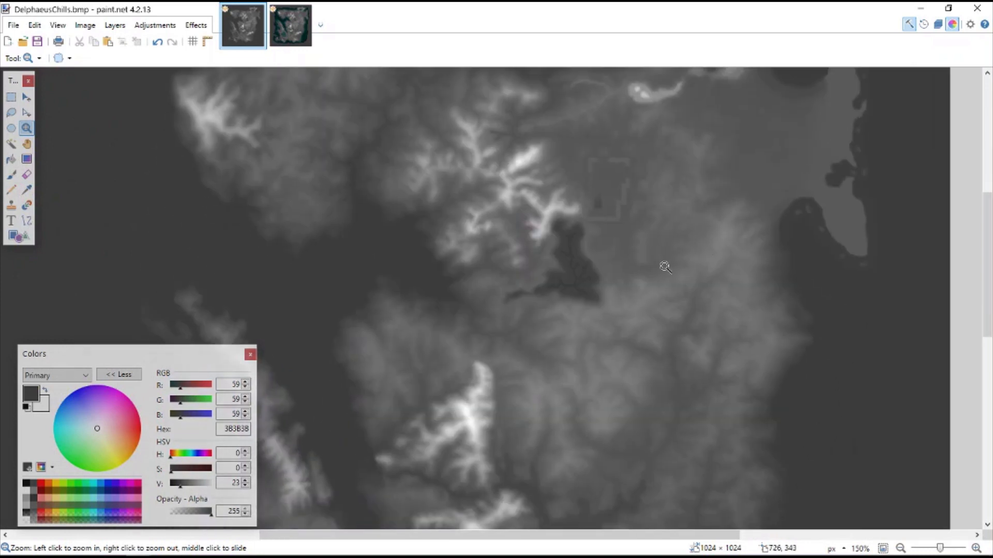
{"action": "scroll", "coordinate": [683, 211], "scroll_direction": "up", "scroll_amount": 3}
{"action": "scroll", "coordinate": [683, 211], "scroll_direction": "right", "scroll_amount": 2}
{"action": "left_click", "coordinate": [647, 162]}
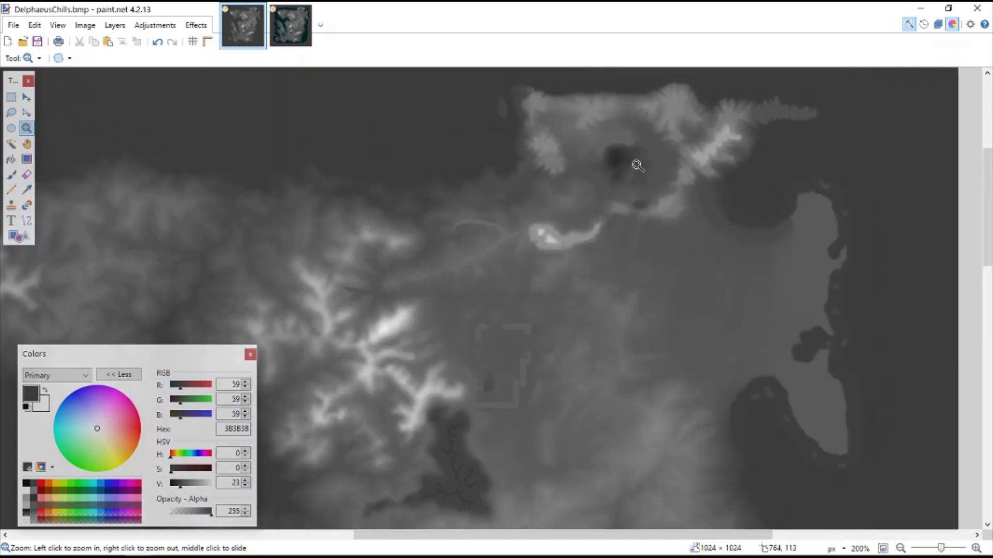
{"action": "left_click", "coordinate": [615, 224]}
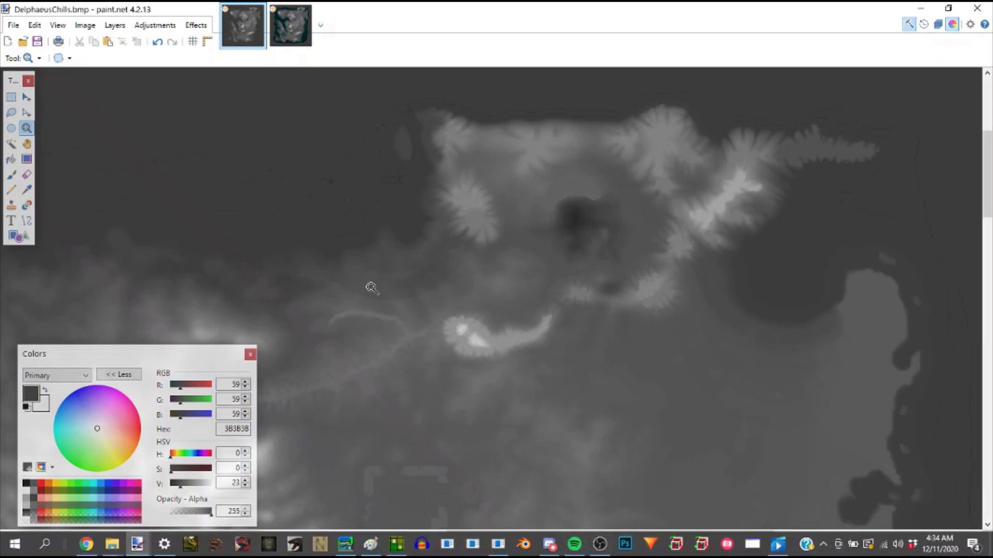
{"action": "left_click", "coordinate": [346, 199]}
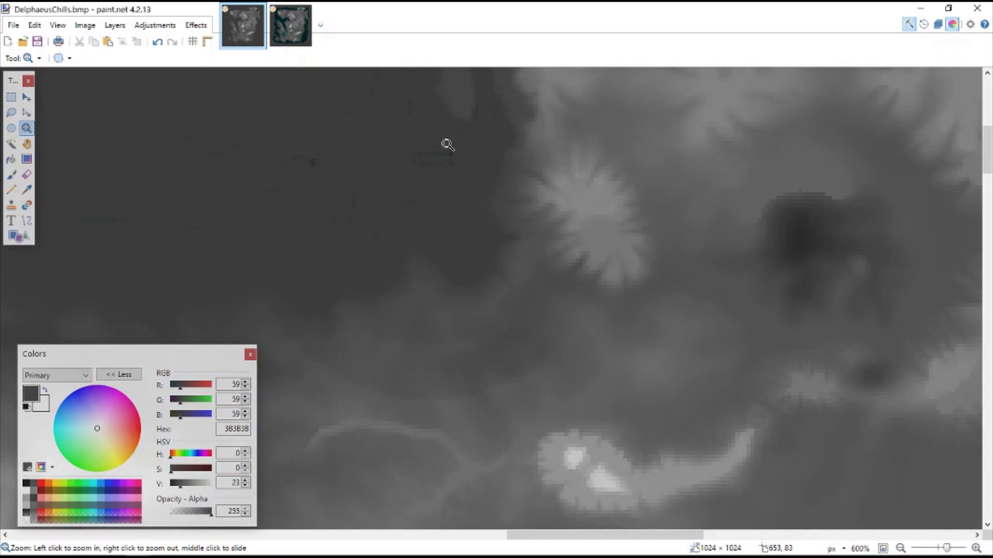
{"action": "middle_click_drag", "start_coordinate": [447, 145], "coordinate": [556, 307]}
{"action": "middle_click_drag", "start_coordinate": [719, 212], "coordinate": [512, 235]}
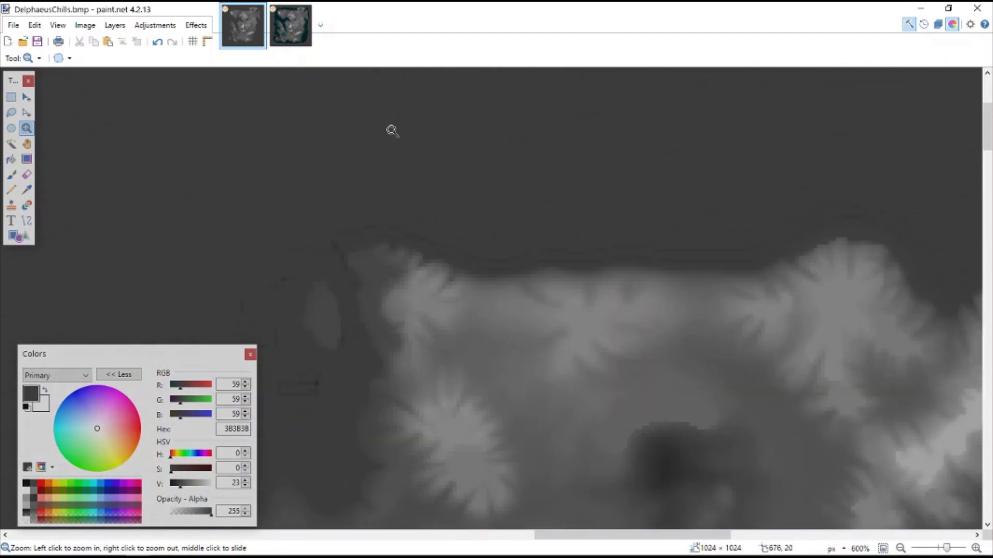
- Copy the selected flat grey water from DCWater, paste it over the DelphaeusChills height map and deselect it
{"action": "left_click", "coordinate": [290, 25]}
{"action": "left_click", "coordinate": [11, 158]}
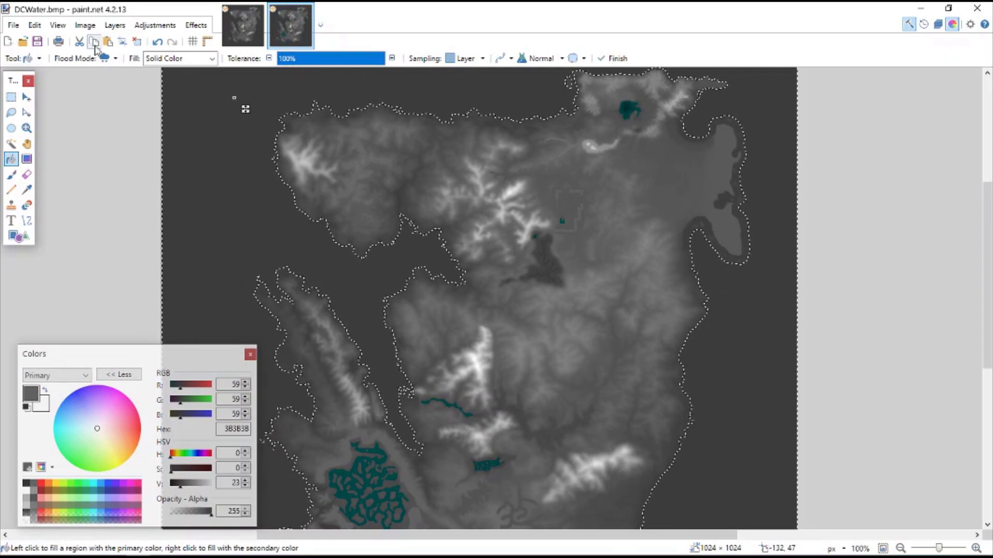
{"action": "left_click", "coordinate": [242, 25]}
{"action": "left_click", "coordinate": [108, 42]}
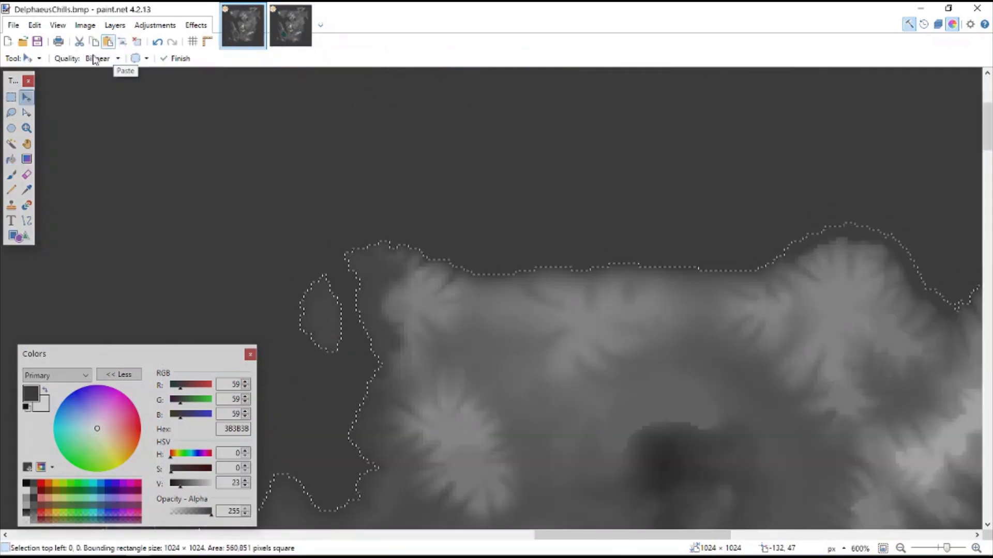
{"action": "key", "text": "ctrl+d"}
{"action": "key", "text": "s"}
{"action": "key", "text": "z"}
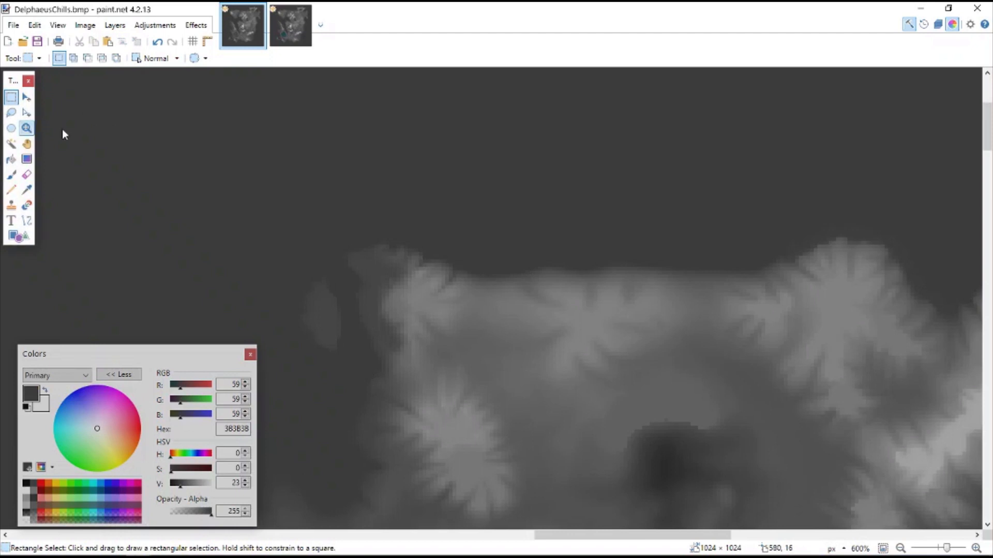
{"action": "scroll", "coordinate": [150, 117], "scroll_direction": "down", "scroll_amount": 6, "text": "ctrl"}
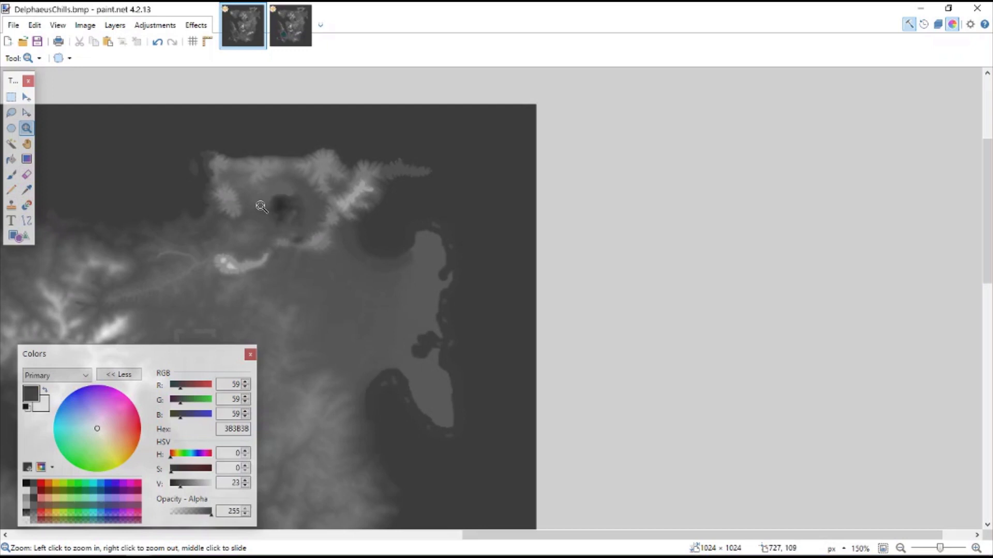
- Save the height map as DelphaeusChills.bmp on the Desktop with auto-detected bit depth, replacing the existing file
{"action": "left_click", "coordinate": [13, 25]}
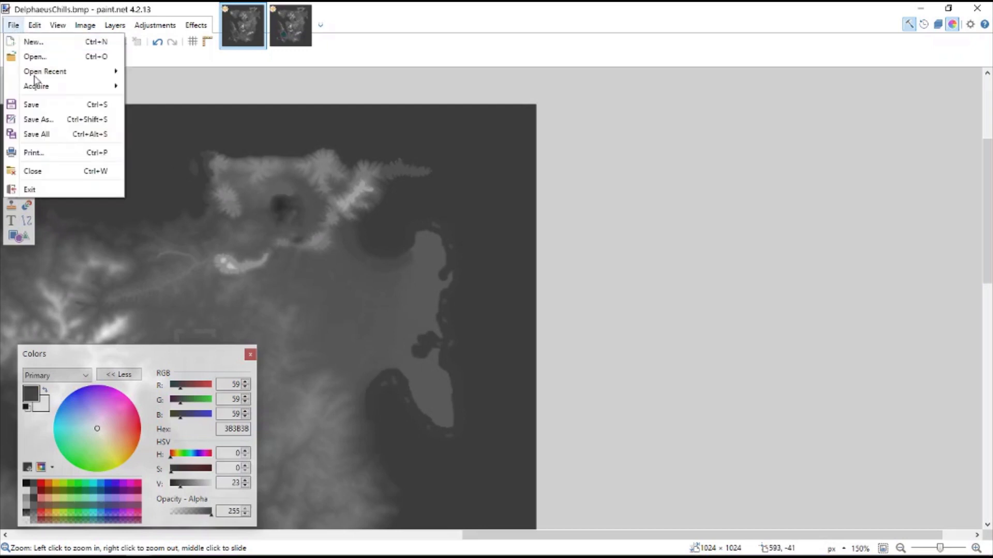
{"action": "left_click", "coordinate": [47, 119]}
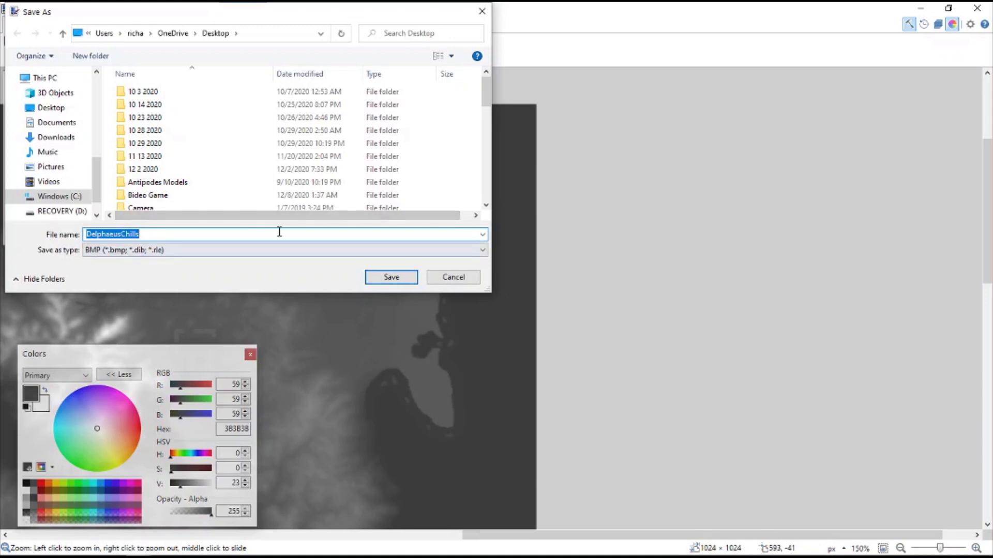
{"action": "left_click", "coordinate": [387, 278]}
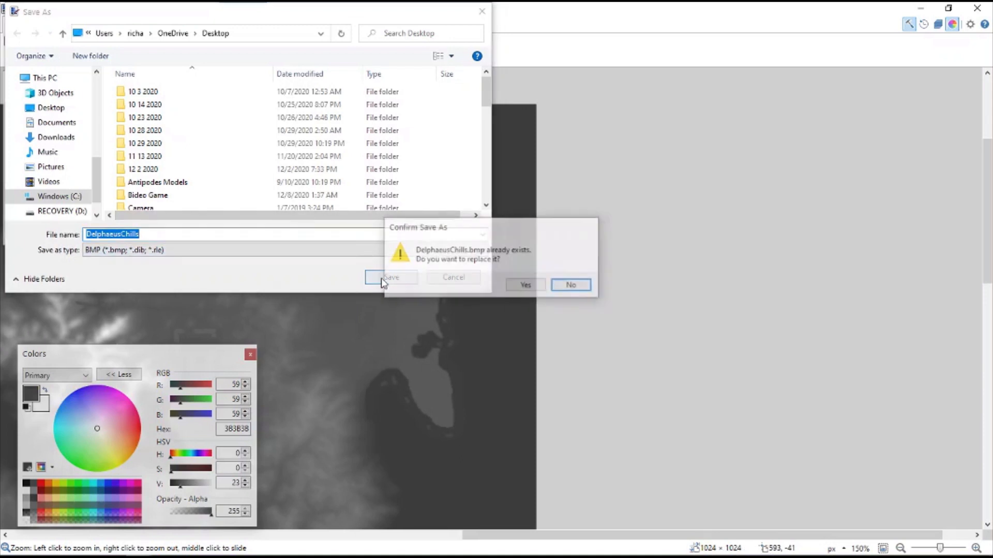
{"action": "left_click", "coordinate": [527, 285]}
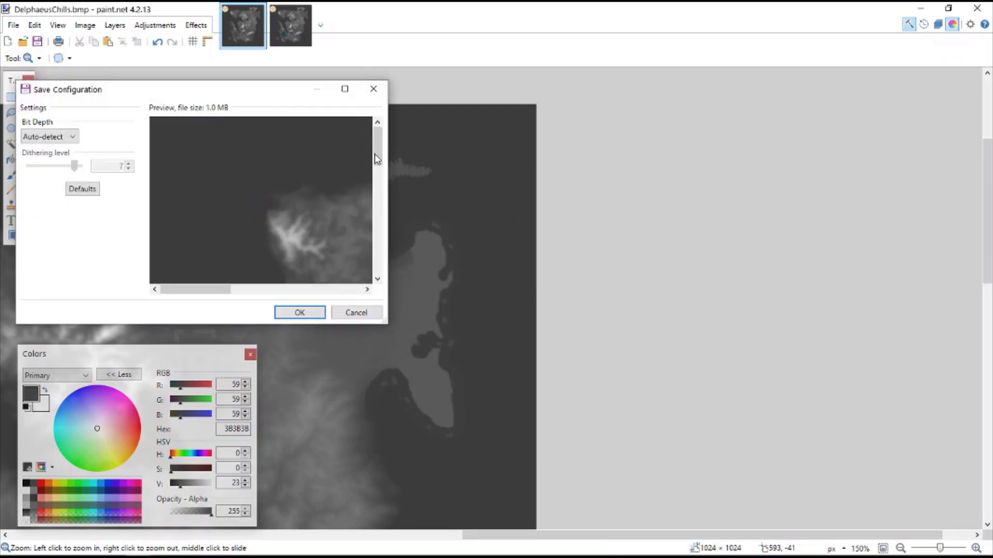
{"action": "left_click", "coordinate": [298, 312]}
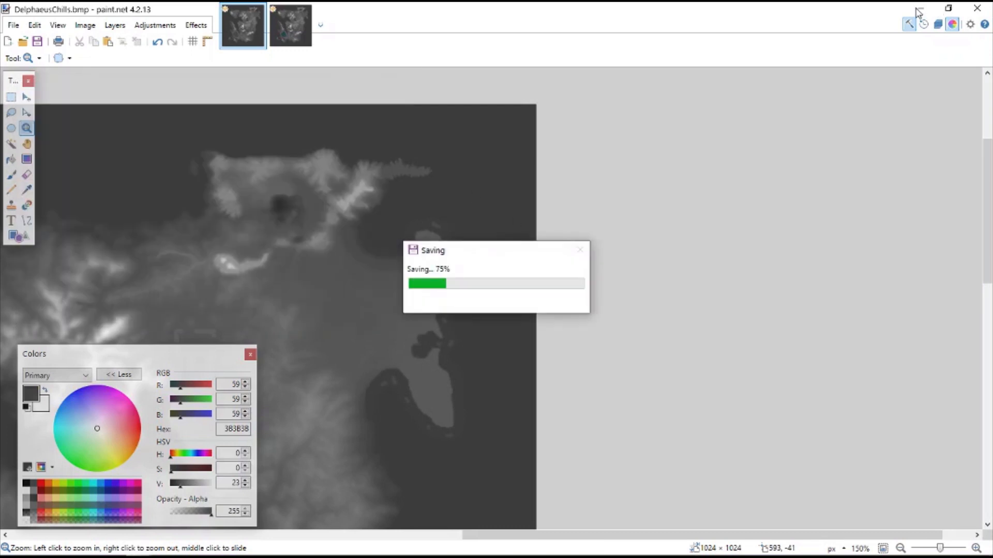
- Switch to Microsoft Paint, make room beside its window and open the DelphaeusChills bitmap from the desktop in it
{"action": "left_click", "coordinate": [920, 9]}
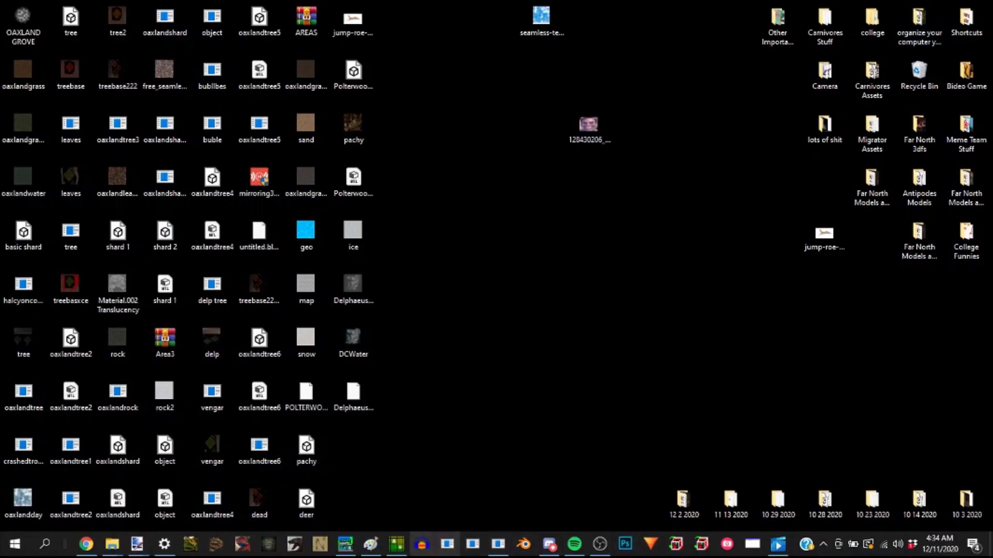
{"action": "left_click", "coordinate": [371, 544]}
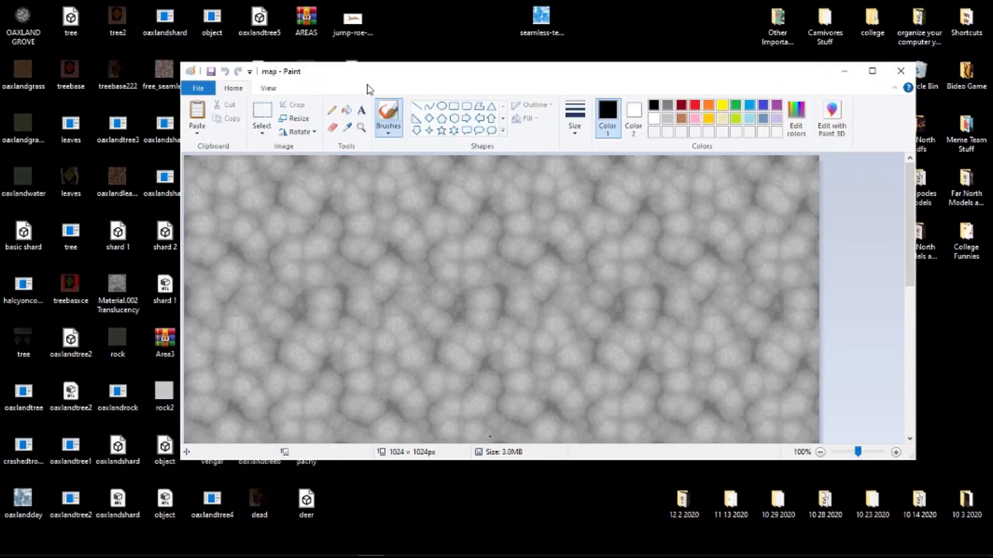
{"action": "mouse_move", "coordinate": [368, 83]}
{"action": "left_mouse_down"}
{"action": "mouse_move", "coordinate": [443, 89]}
{"action": "mouse_move", "coordinate": [416, 96]}
{"action": "left_mouse_up"}
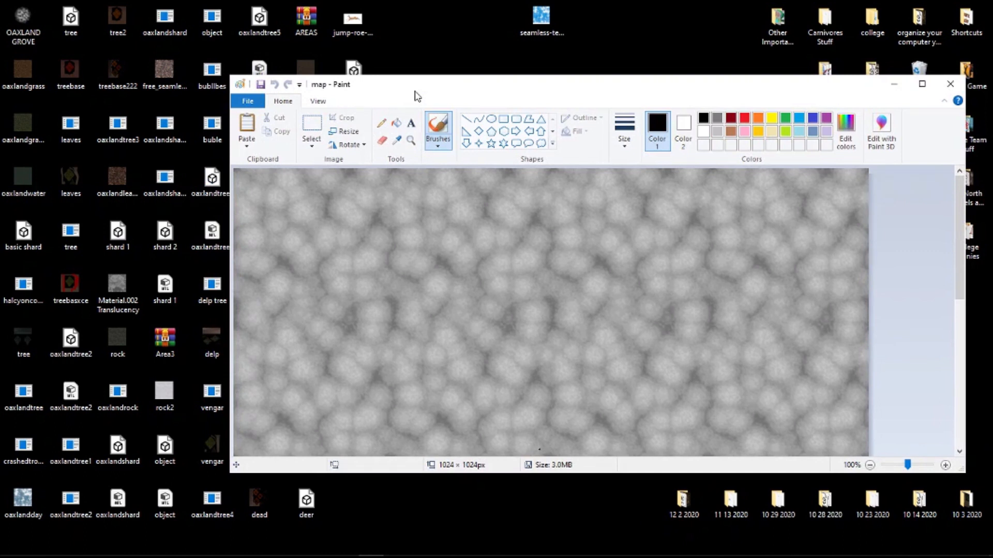
{"action": "mouse_move", "coordinate": [231, 199]}
{"action": "left_mouse_down"}
{"action": "mouse_move", "coordinate": [421, 240]}
{"action": "mouse_move", "coordinate": [405, 258]}
{"action": "left_mouse_up"}
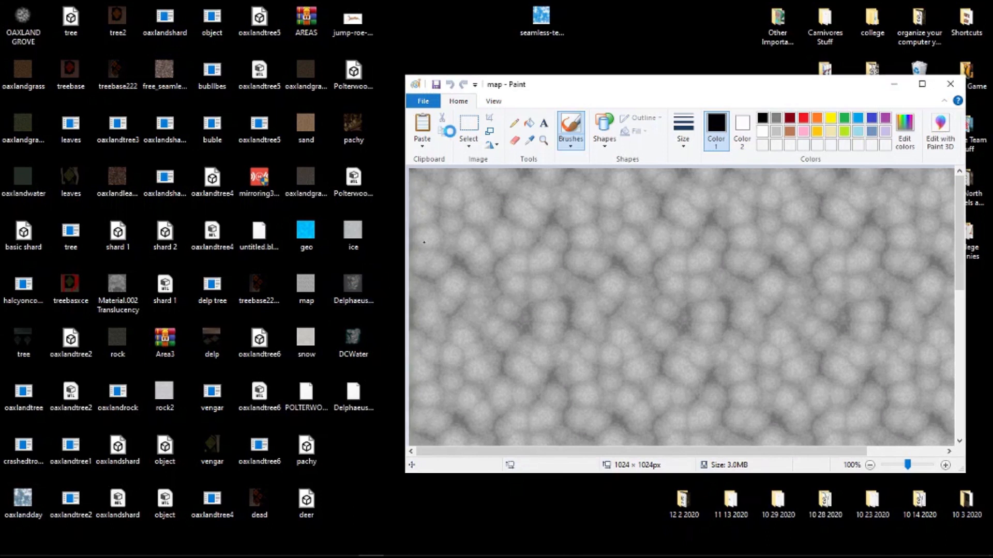
{"action": "left_click_drag", "start_coordinate": [353, 285], "coordinate": [424, 242]}
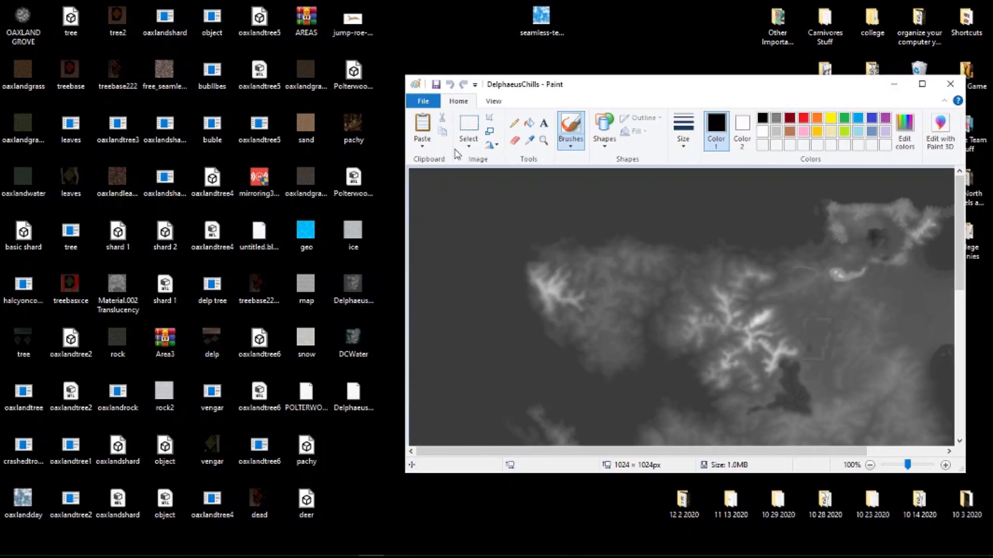
- Save DelphaeusChills as a 24-bit Bitmap under the same name, replacing the existing file
{"action": "left_click", "coordinate": [423, 101]}
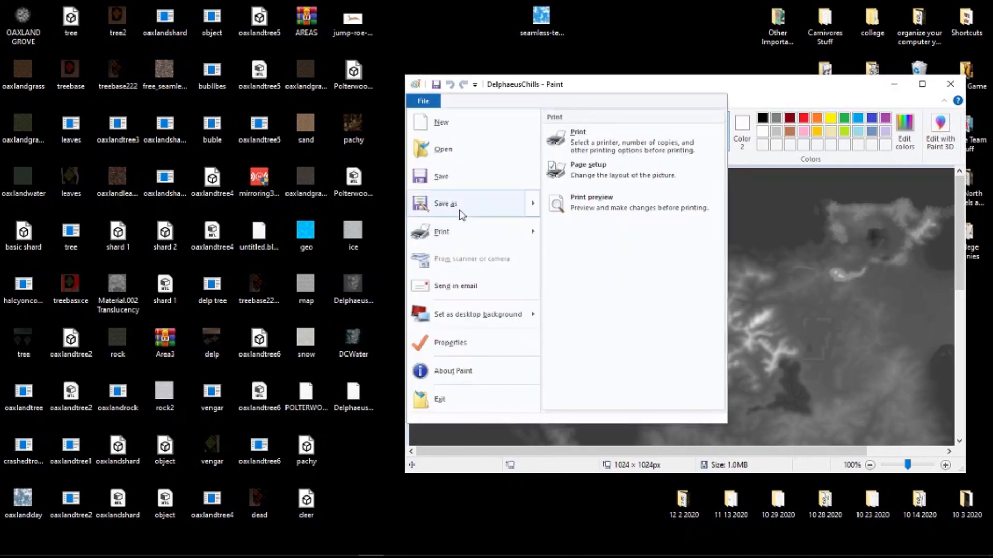
{"action": "left_click", "coordinate": [461, 204]}
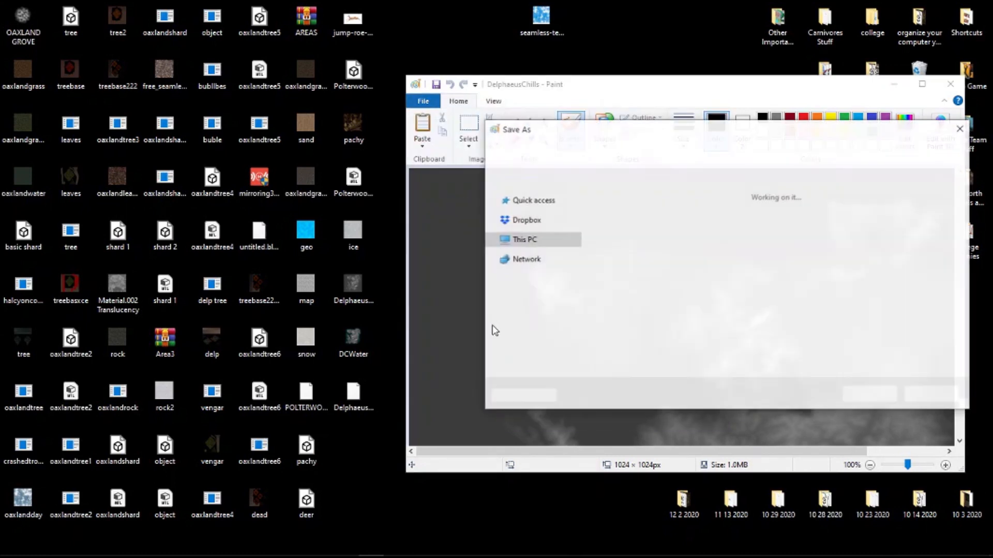
{"action": "left_click", "coordinate": [582, 367]}
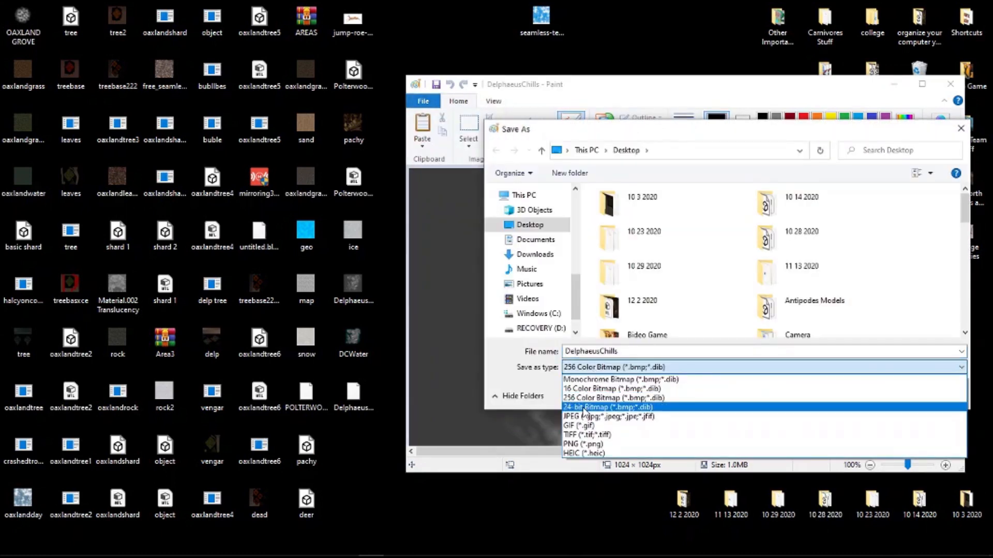
{"action": "left_click", "coordinate": [584, 407]}
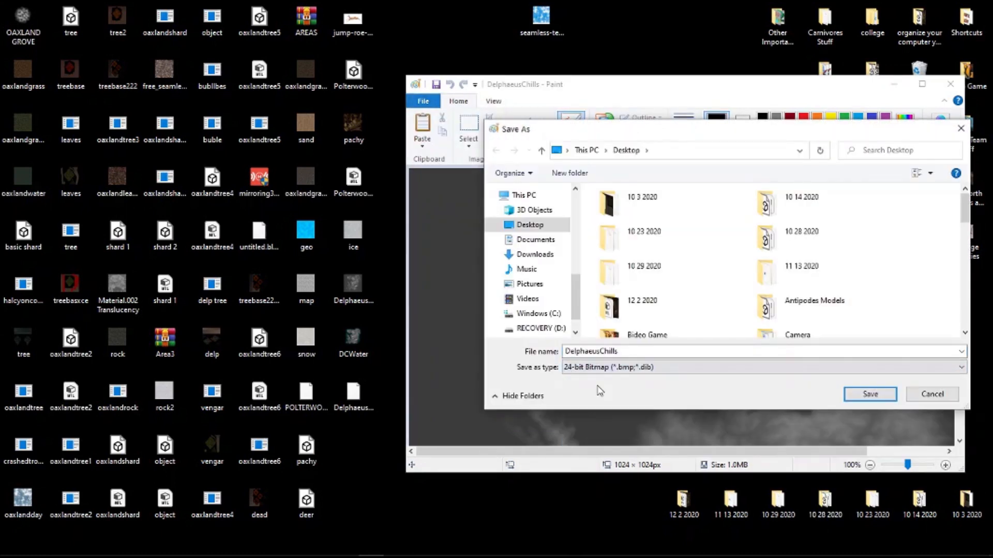
{"action": "left_click", "coordinate": [871, 396]}
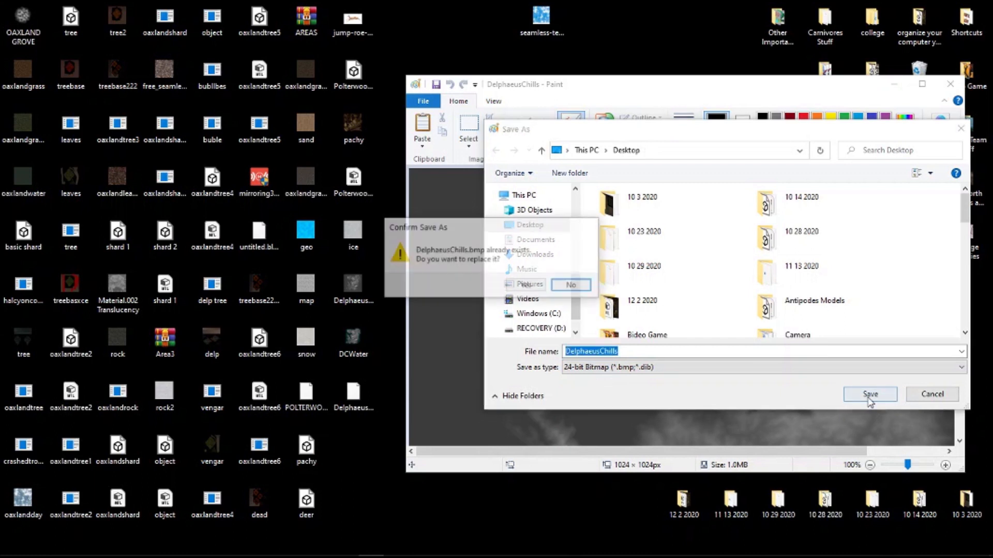
{"action": "left_click", "coordinate": [526, 286]}
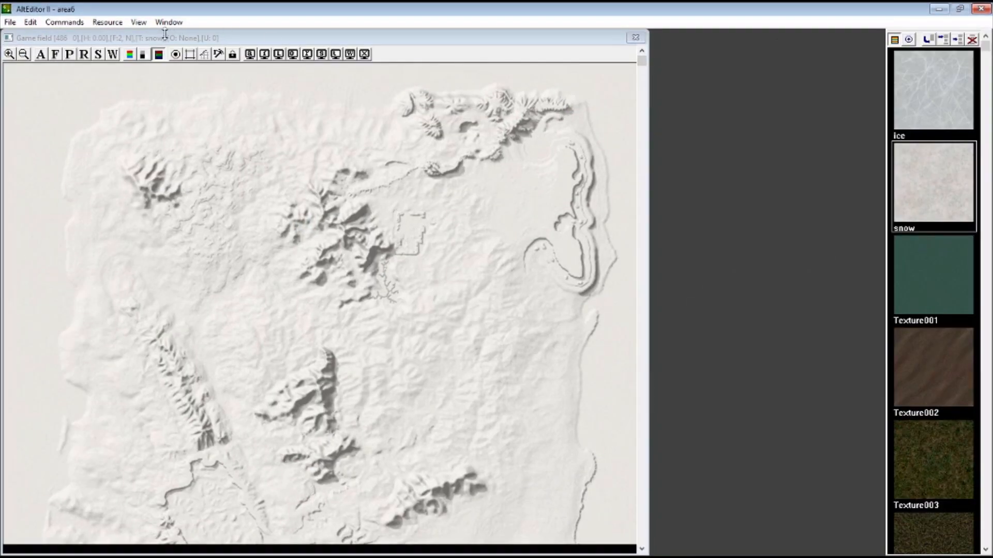
- Load the DelphaeusChills bitmap from the Desktop as the map's height map and check it in the height and shaded views
{"action": "left_click", "coordinate": [107, 22]}
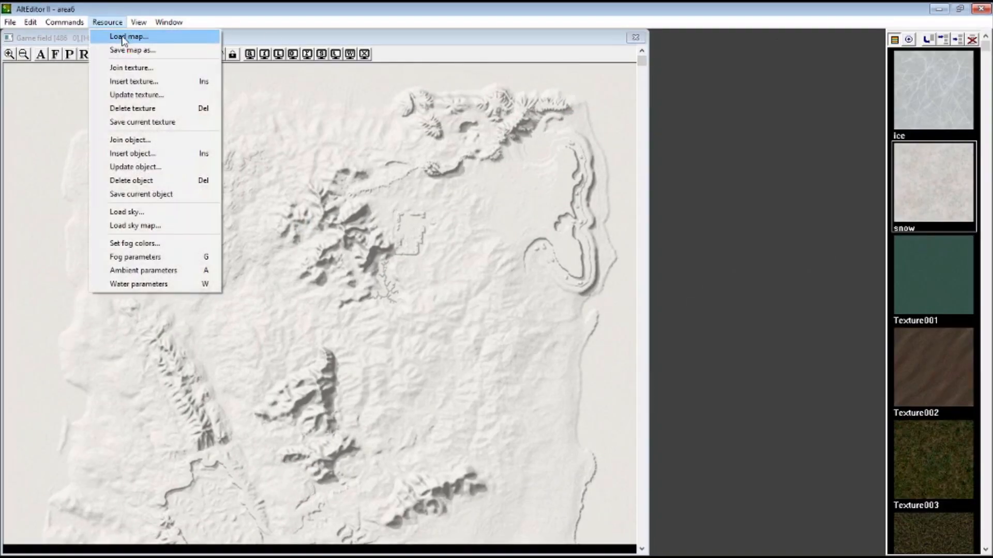
{"action": "left_click", "coordinate": [123, 39]}
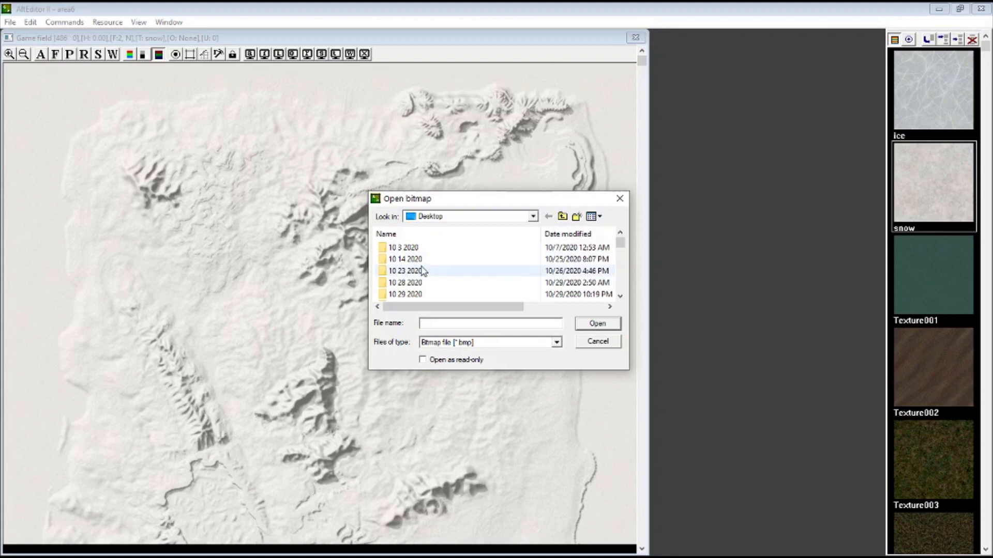
{"action": "scroll", "coordinate": [424, 277], "scroll_direction": "down", "scroll_amount": 5}
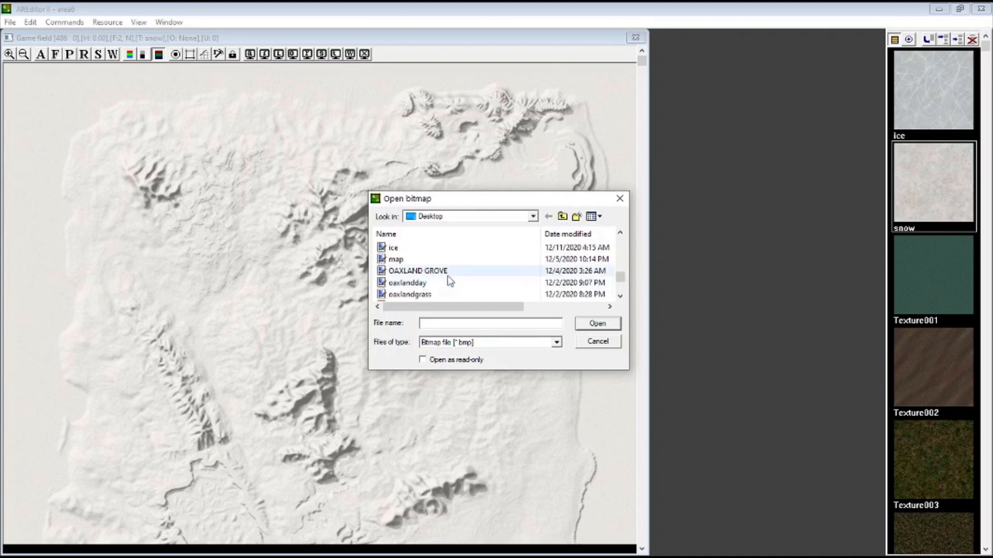
{"action": "scroll", "coordinate": [425, 287], "scroll_direction": "up", "scroll_amount": 2}
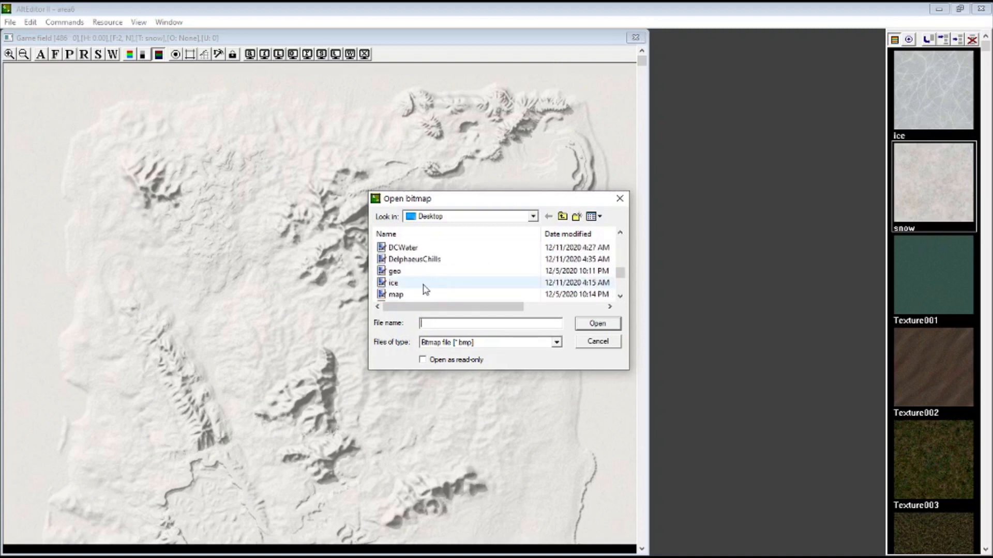
{"action": "left_click", "coordinate": [437, 261]}
{"action": "double_click", "coordinate": [438, 263]}
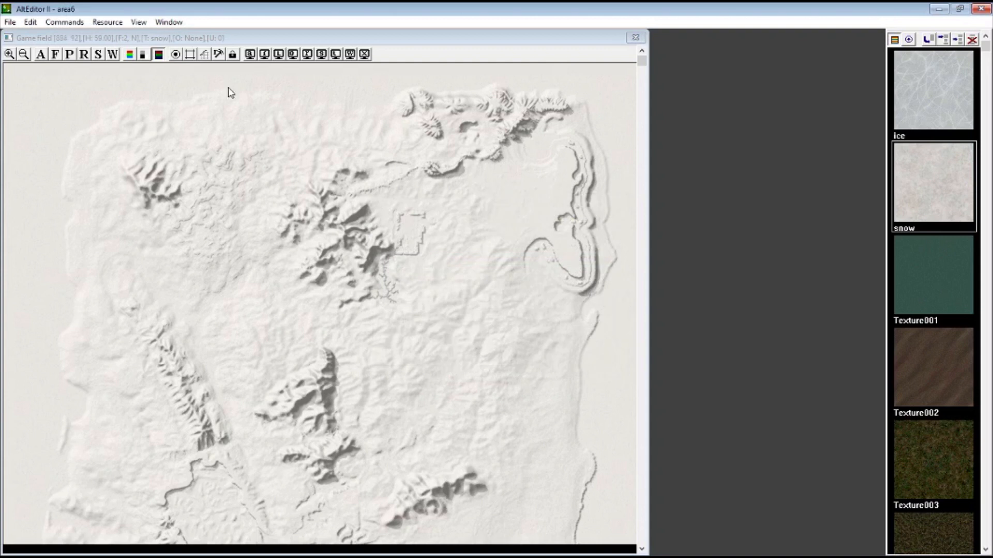
{"action": "left_click", "coordinate": [142, 54]}
{"action": "left_click", "coordinate": [159, 54]}
{"action": "left_click", "coordinate": [142, 54]}
{"action": "left_click", "coordinate": [158, 54]}
- Render the precise shadow map for the whole map with the Morning, Noon and Night day times
{"action": "left_click", "coordinate": [73, 25]}
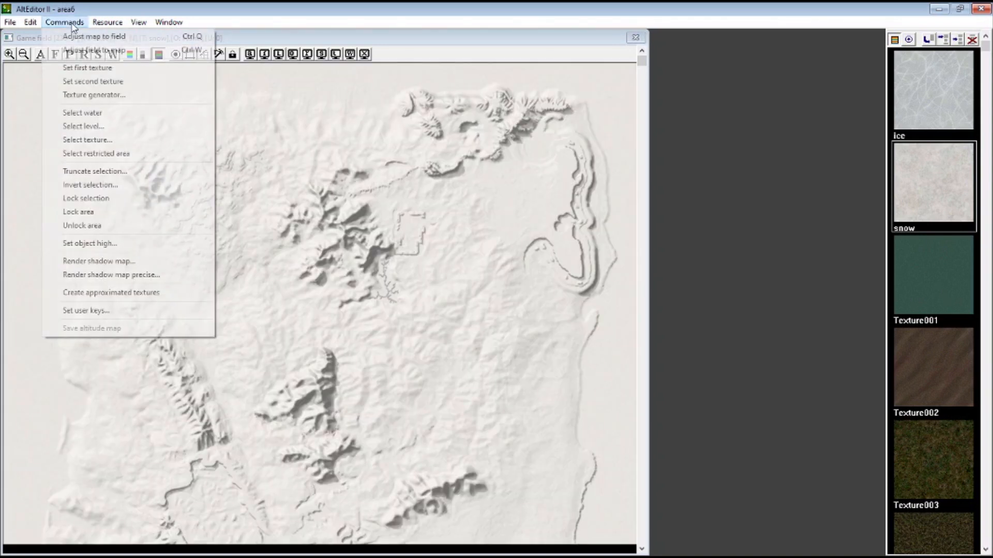
{"action": "left_click", "coordinate": [133, 276]}
{"action": "left_click", "coordinate": [472, 267]}
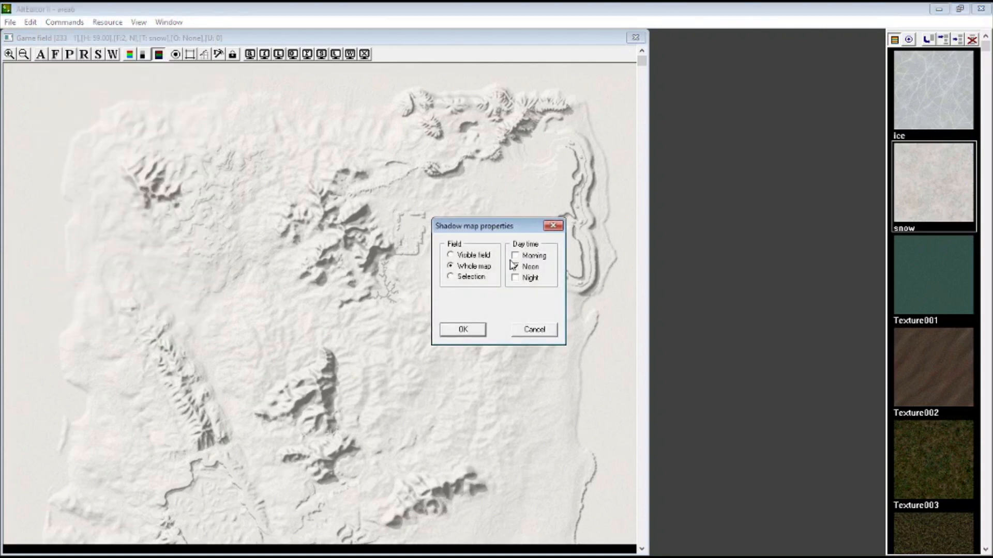
{"action": "left_click", "coordinate": [515, 256]}
{"action": "left_click", "coordinate": [521, 278]}
{"action": "left_click", "coordinate": [472, 332]}
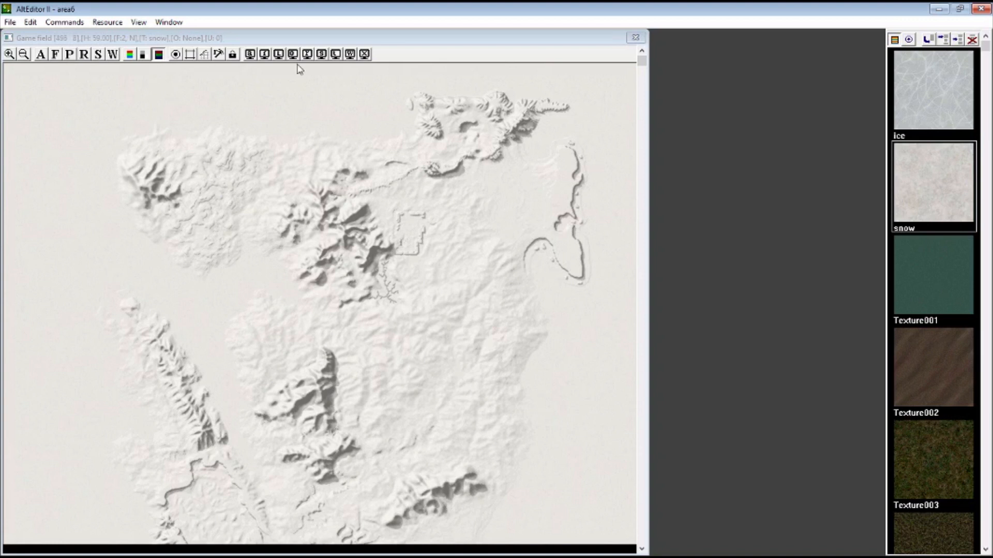
- Fill the low-lying water areas across the whole map with the ice texture by limiting the fill's high level
{"action": "left_click", "coordinate": [921, 96]}
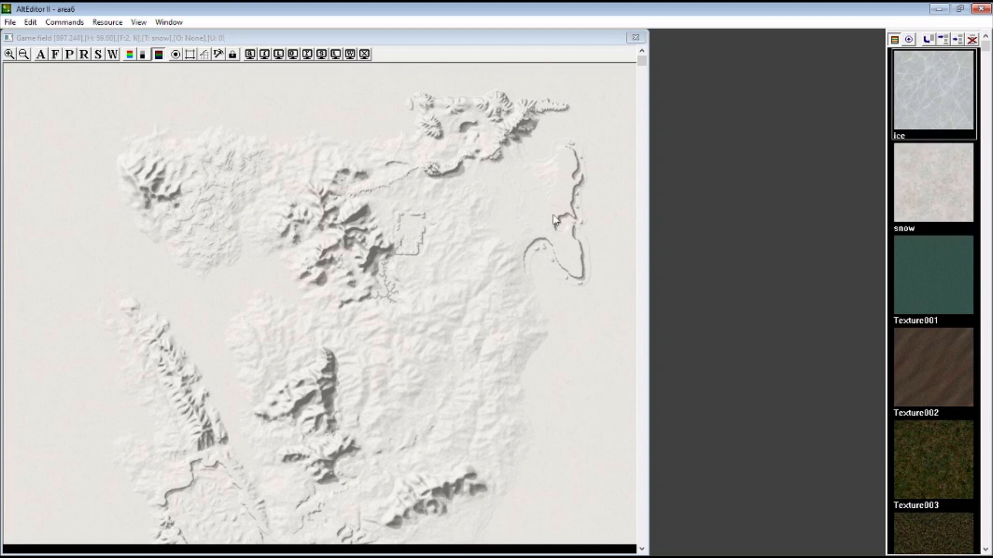
{"action": "key", "text": "ctrl+f"}
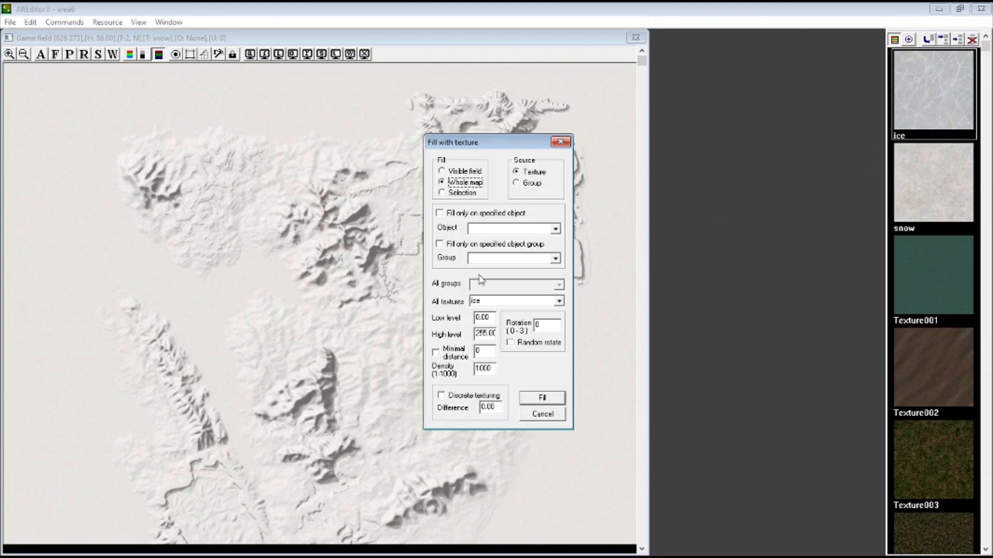
{"action": "left_click_drag", "start_coordinate": [486, 335], "coordinate": [441, 330]}
{"action": "type", "text": "5"}
{"action": "left_click", "coordinate": [541, 399]}
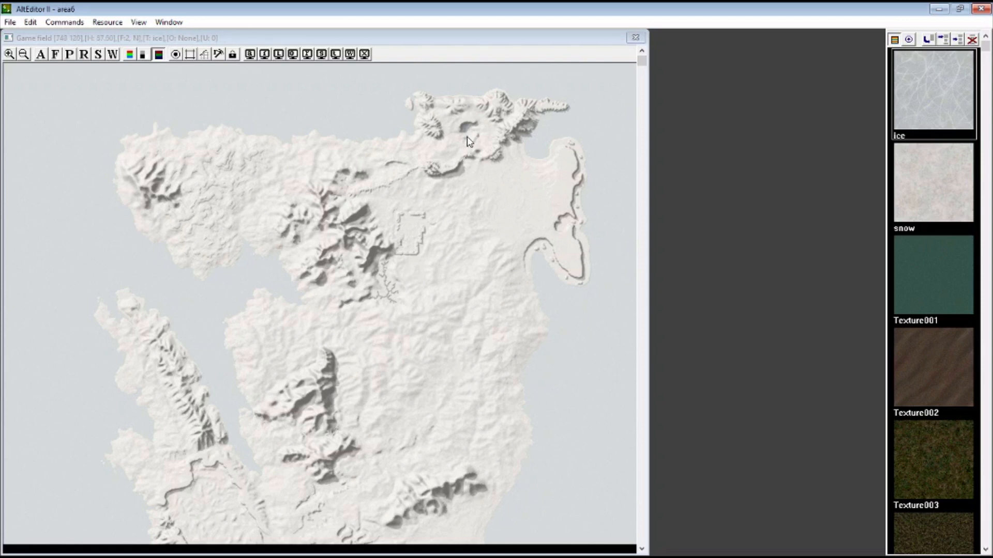
- Switch the game field to the flat texture view and display its water areas
{"action": "left_click", "coordinate": [134, 54]}
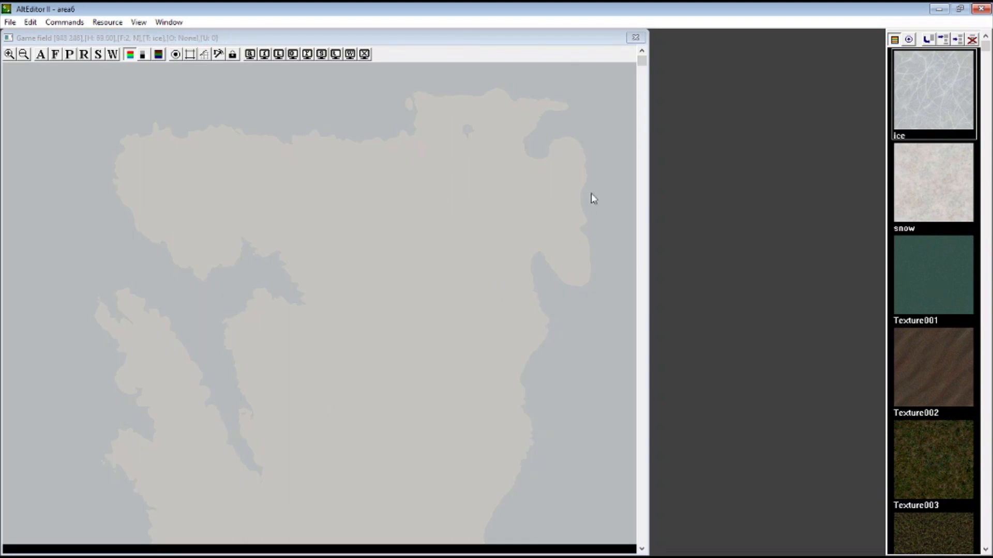
{"action": "left_click_drag", "start_coordinate": [642, 61], "coordinate": [645, 107]}
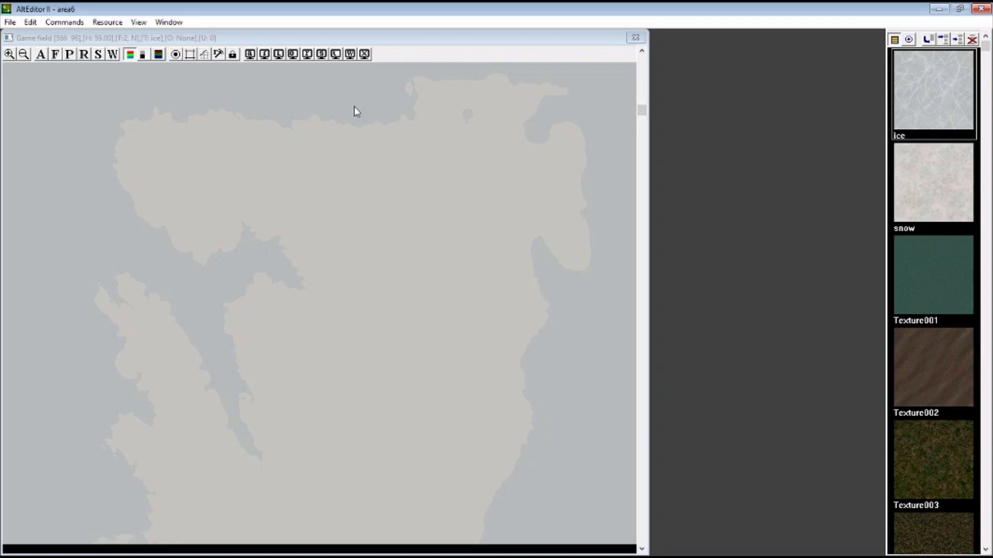
{"action": "left_click", "coordinate": [354, 56]}
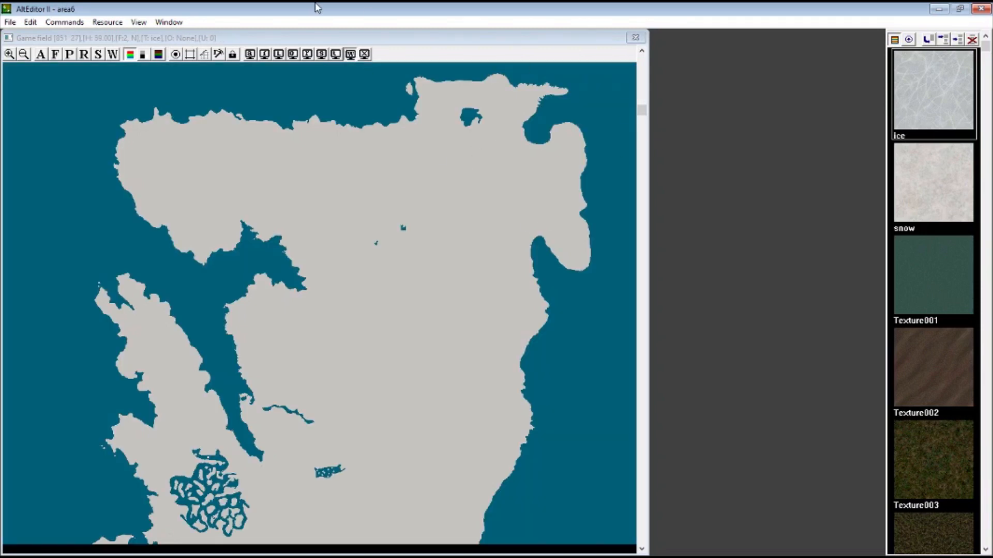
{"action": "left_click_drag", "start_coordinate": [642, 111], "coordinate": [665, 179]}
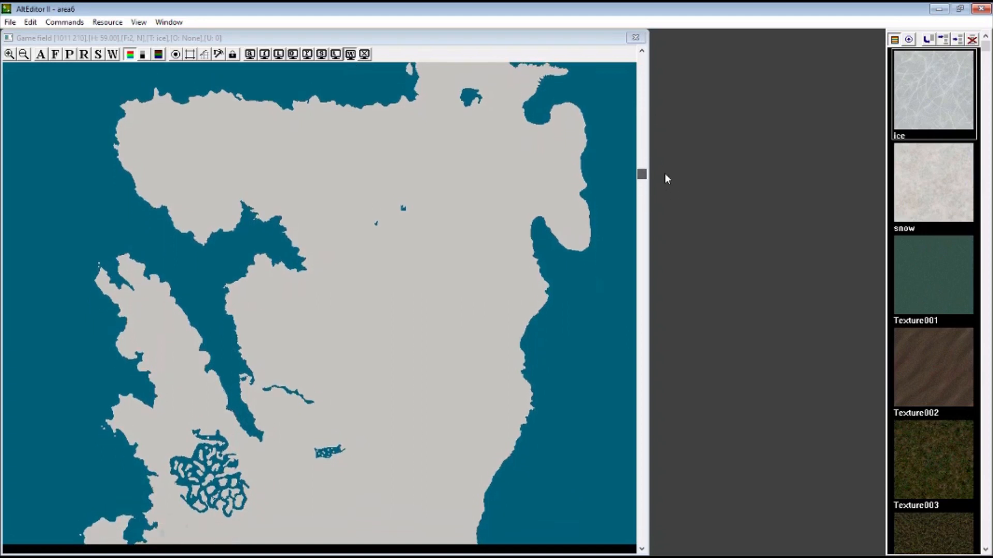
- Remove the water from the surrounding sea, the inland lakes and streams, and the small ponds with the water tool
{"action": "left_click", "coordinate": [117, 57]}
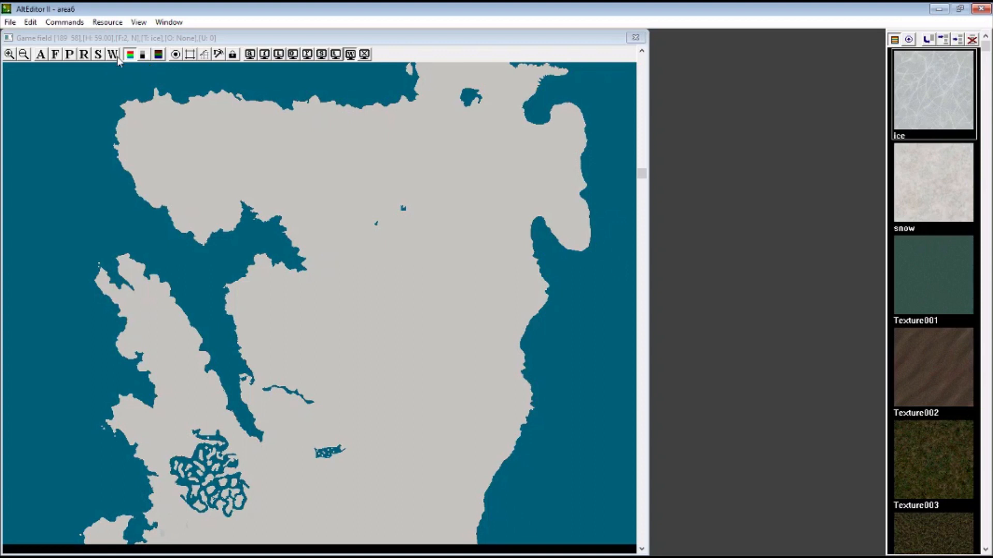
{"action": "left_click", "coordinate": [104, 208]}
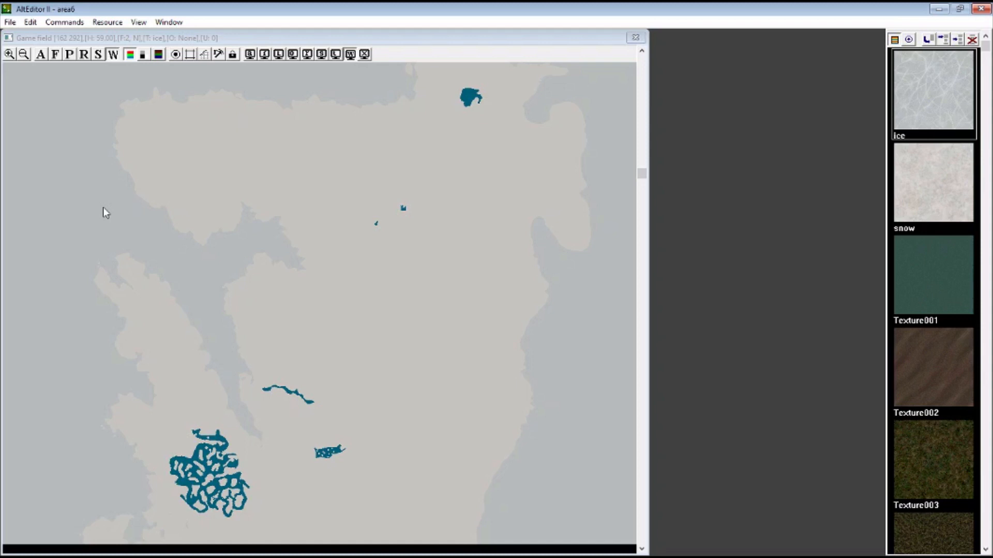
{"action": "left_click", "coordinate": [219, 448]}
{"action": "left_click", "coordinate": [334, 452]}
{"action": "left_click", "coordinate": [306, 401]}
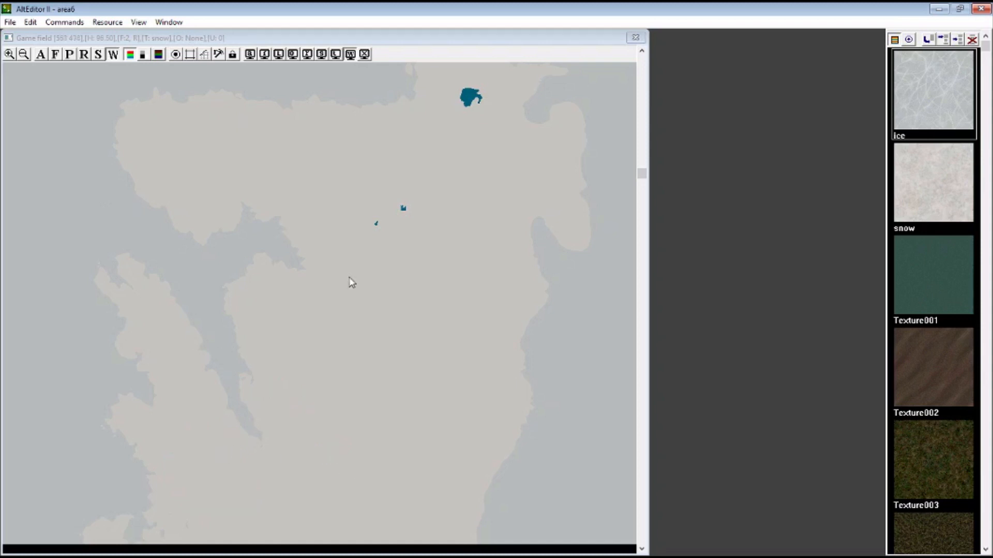
{"action": "left_click", "coordinate": [376, 224]}
{"action": "left_click", "coordinate": [468, 98]}
- Save the area6 project
{"action": "left_click", "coordinate": [11, 23]}
{"action": "left_click", "coordinate": [11, 22]}
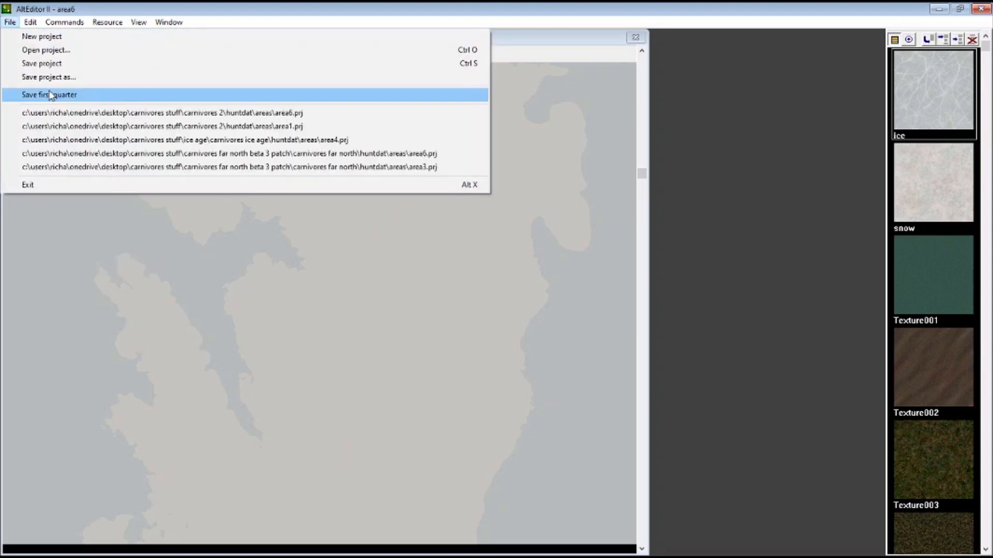
{"action": "left_click", "coordinate": [42, 63]}
- Minimize the map editor and launch CARN2 from the Carnivores 2 folder
{"action": "left_click", "coordinate": [938, 9]}
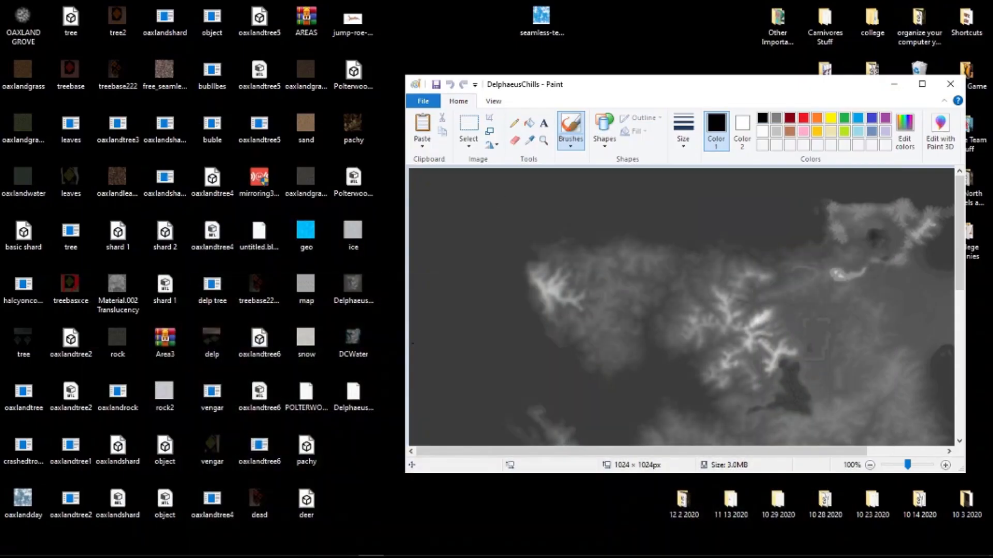
{"action": "left_click", "coordinate": [112, 544]}
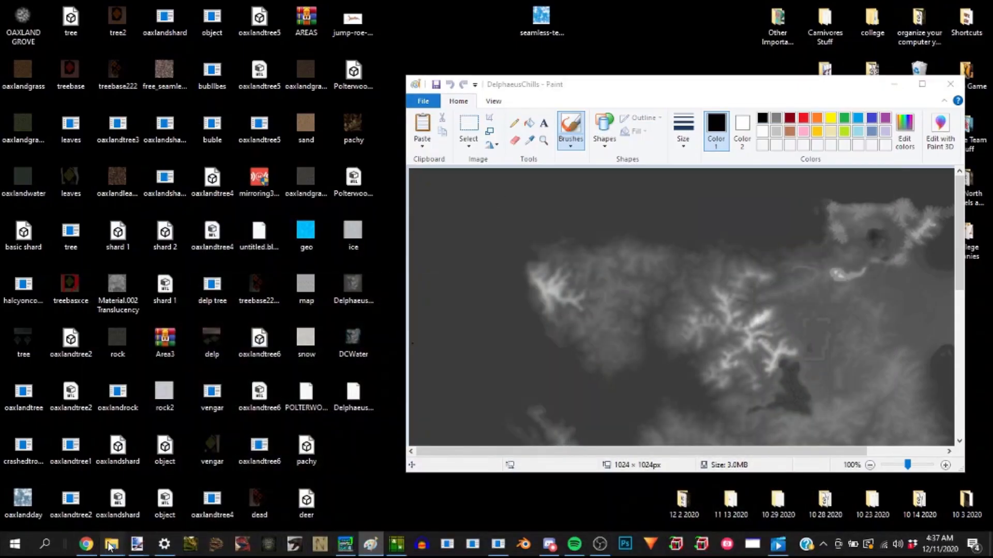
{"action": "left_click", "coordinate": [71, 502]}
{"action": "double_click", "coordinate": [552, 316]}
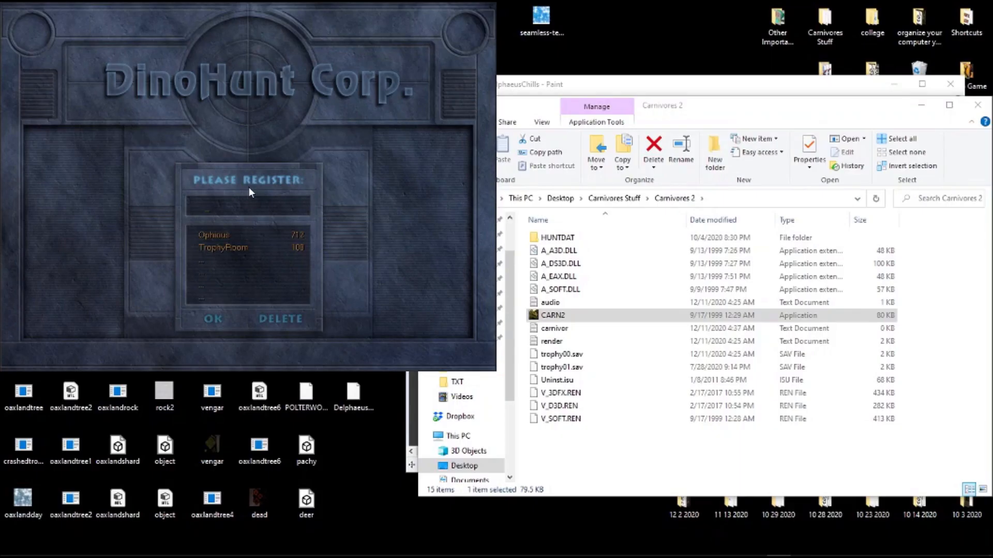
- Sign in with the first registered hunter profile and start a hunt at the Mount Ravan location
{"action": "double_click", "coordinate": [260, 234]}
{"action": "left_click", "coordinate": [151, 153]}
{"action": "left_click", "coordinate": [71, 290]}
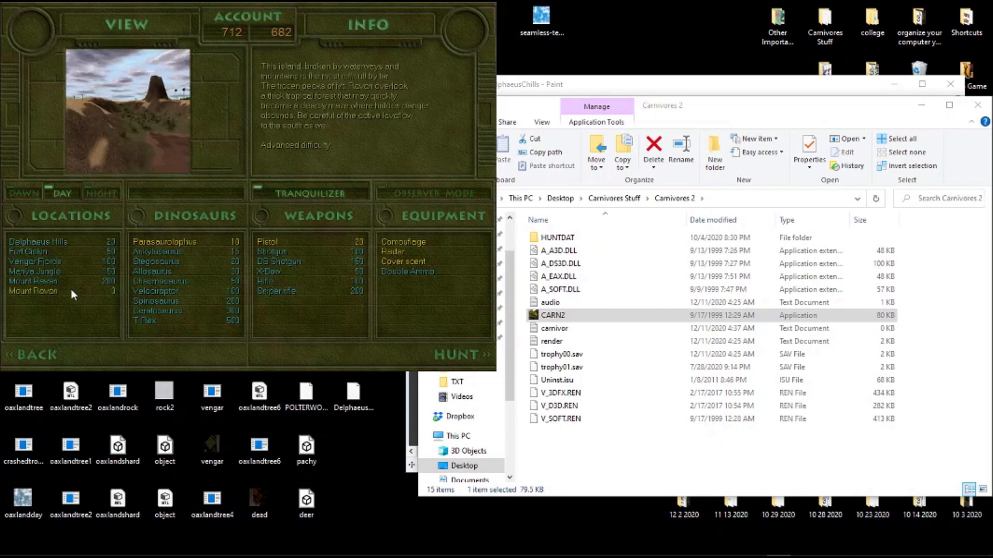
{"action": "left_click", "coordinate": [465, 362]}
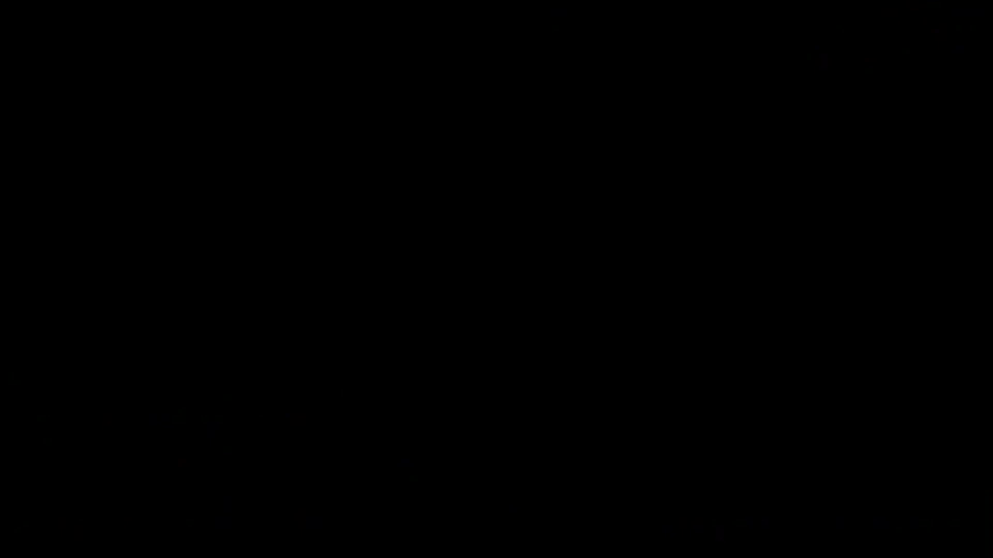
- Walk through the snowy map in the game and examine the frozen lake surfaces and their snow edges, also through the binoculars
{"action": "key", "text": "Up"}
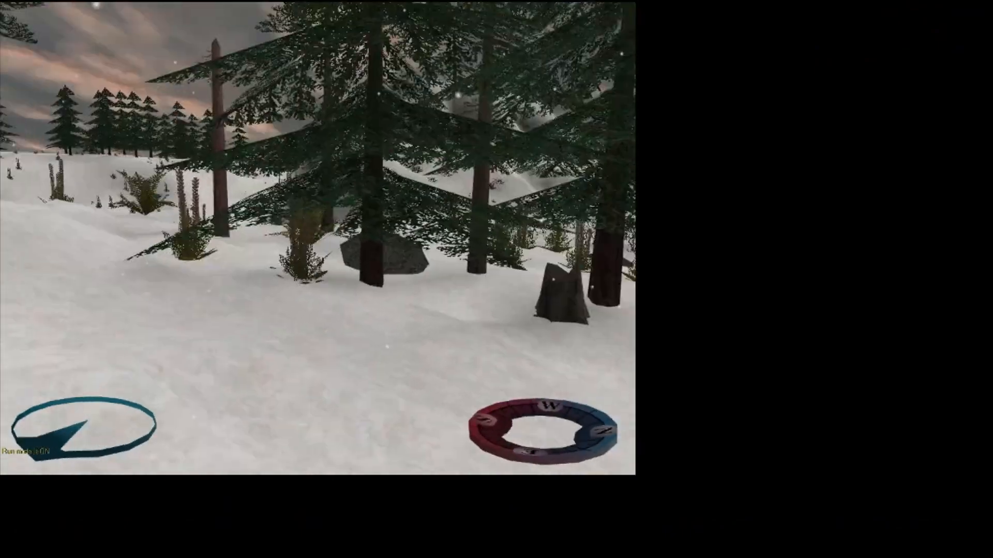
{"action": "key", "text": "Up"}
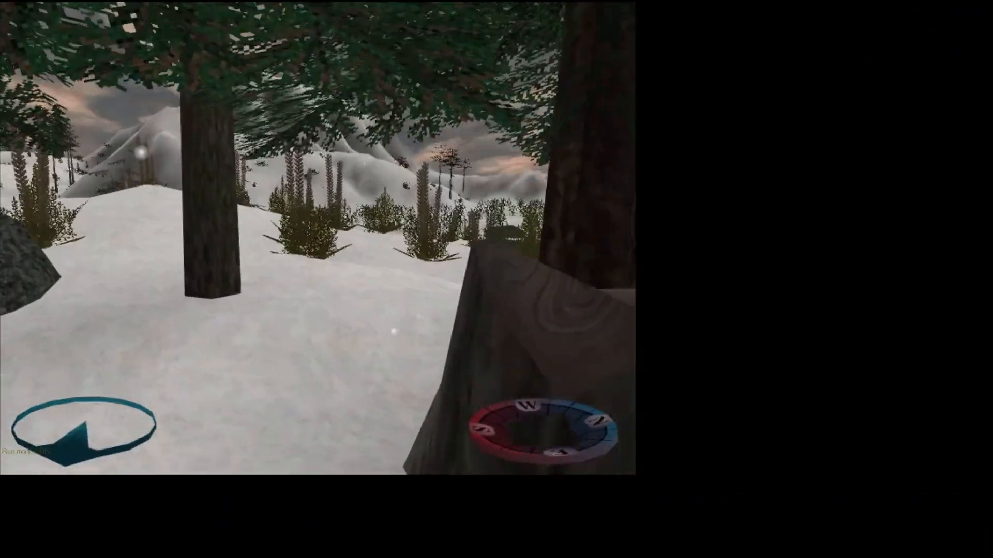
{"action": "key", "text": "Up"}
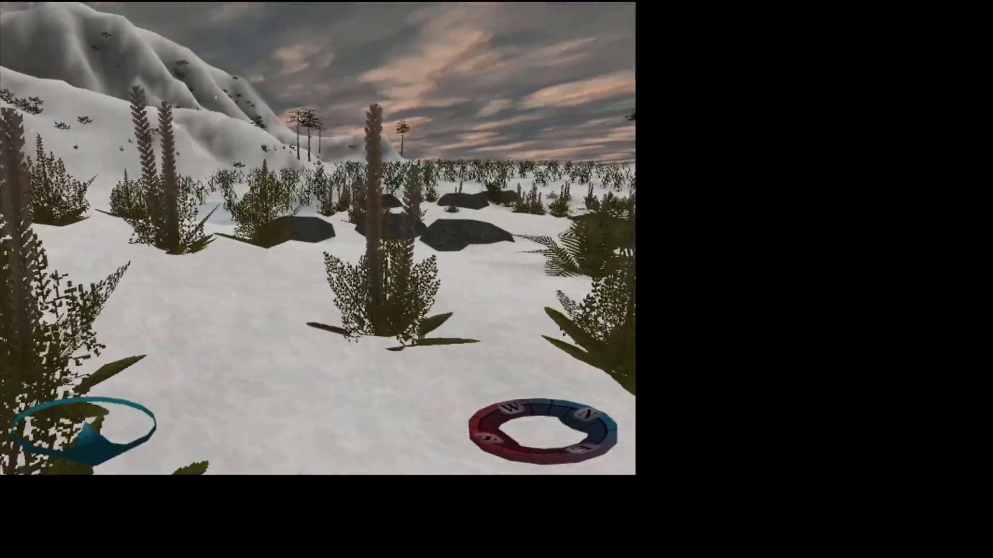
{"action": "key", "text": "b"}
{"action": "key", "text": "Left"}
{"action": "key", "text": "b"}
{"action": "key", "text": "Up"}
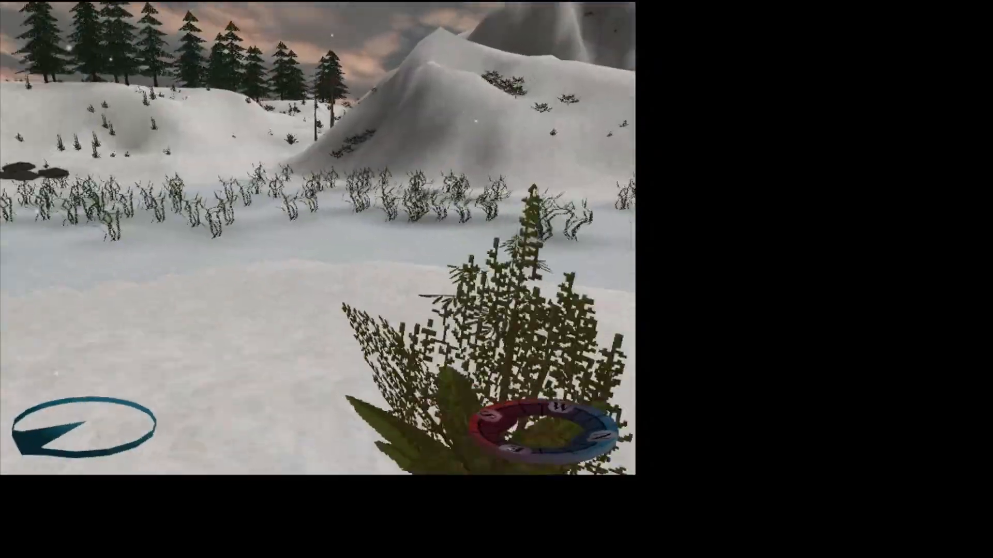
{"action": "key", "text": "Up"}
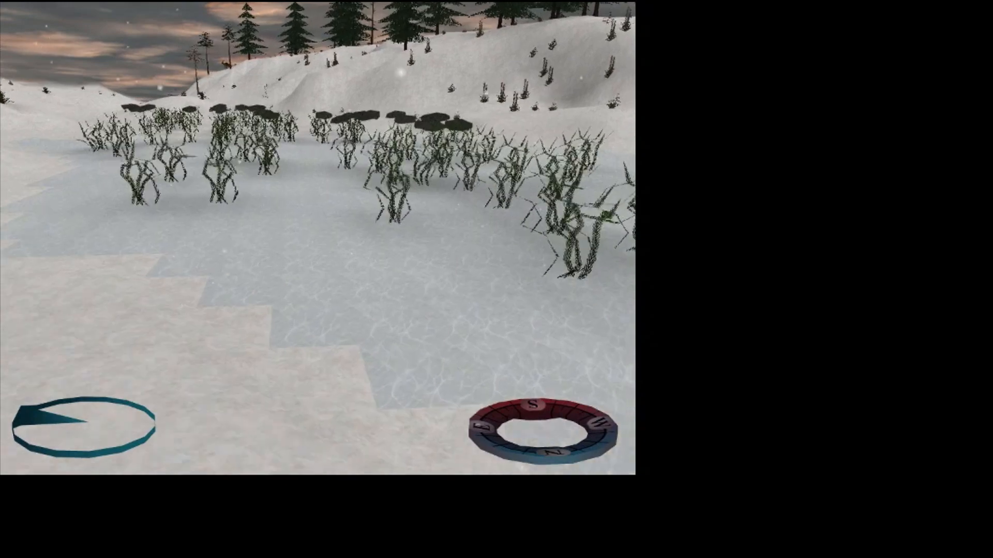
{"action": "key", "text": "Up"}
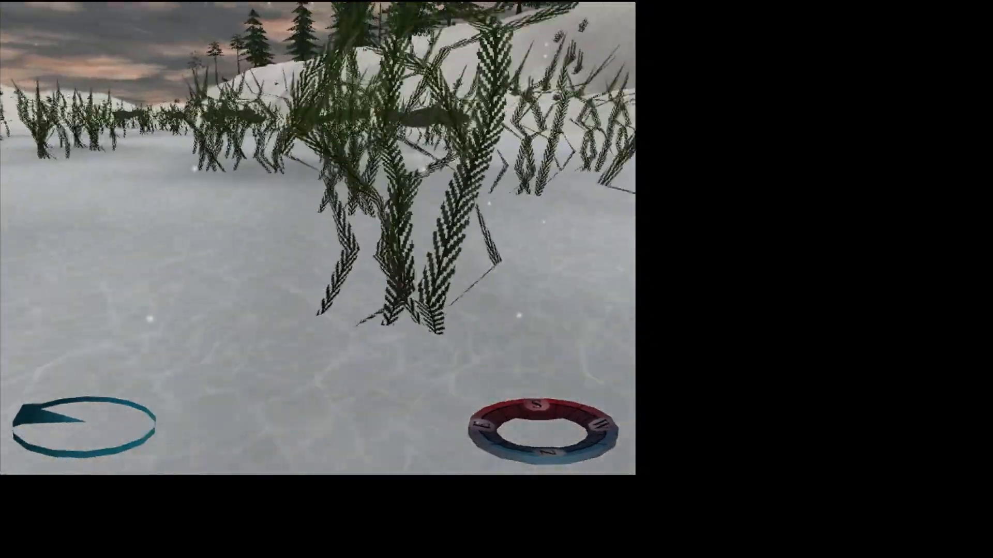
{"action": "key", "text": "Up"}
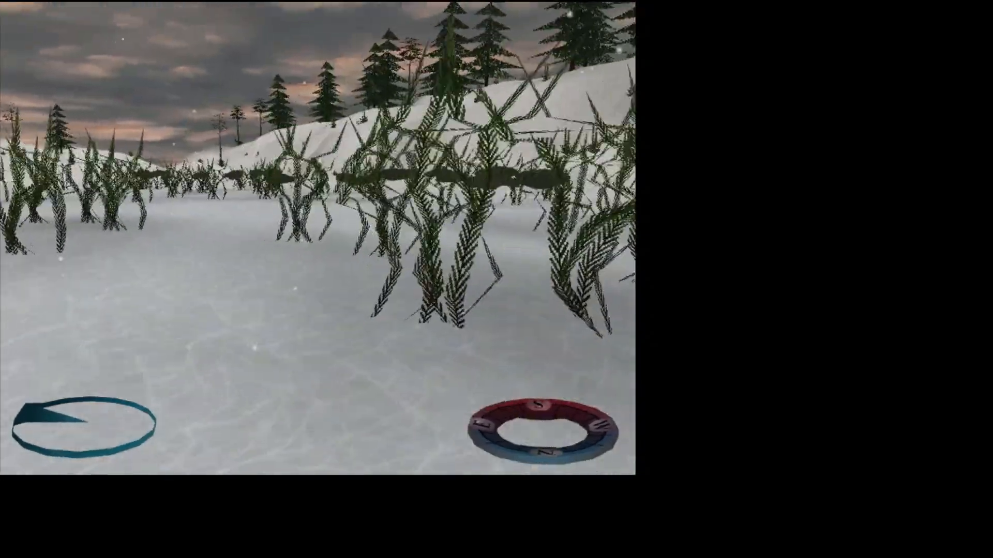
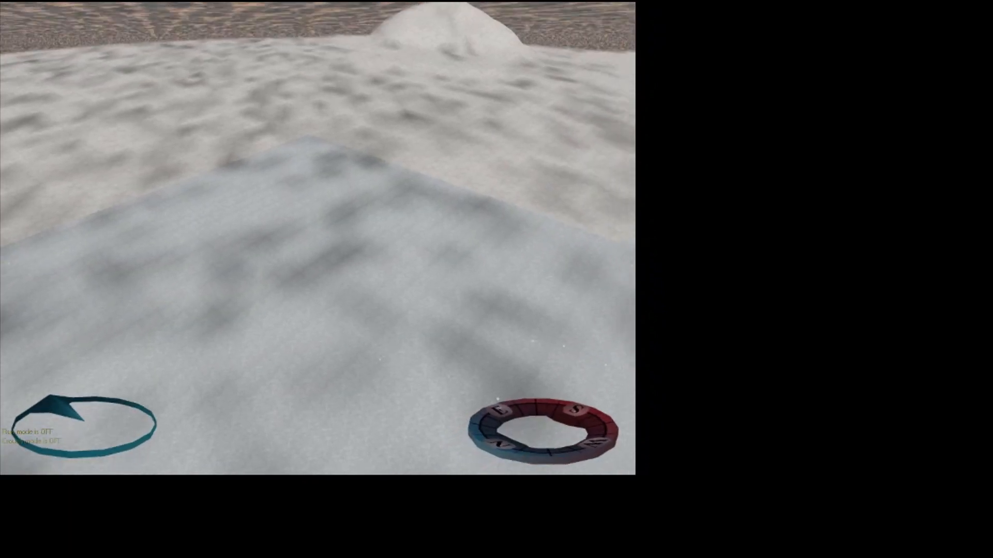
{"action": "key", "text": "b"}
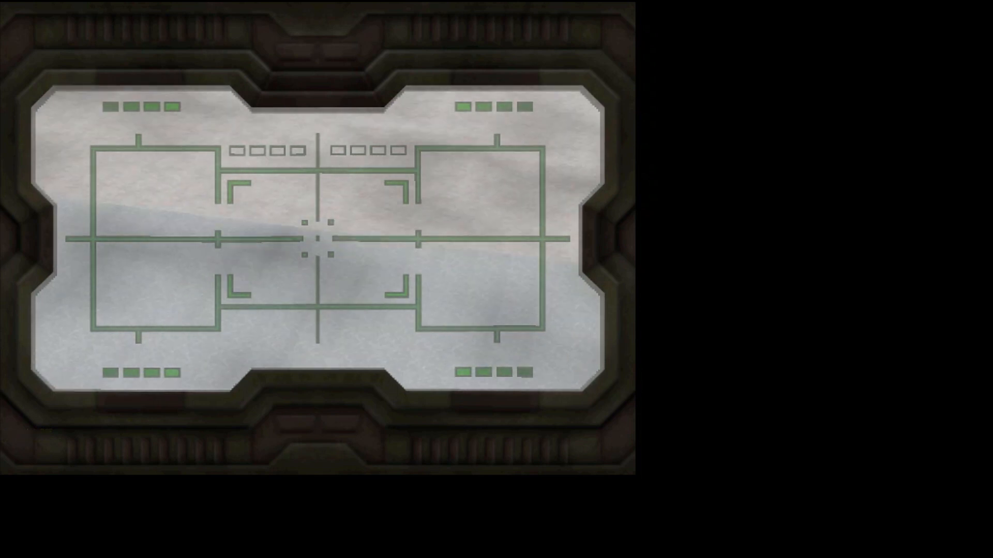
{"action": "key", "text": "b"}
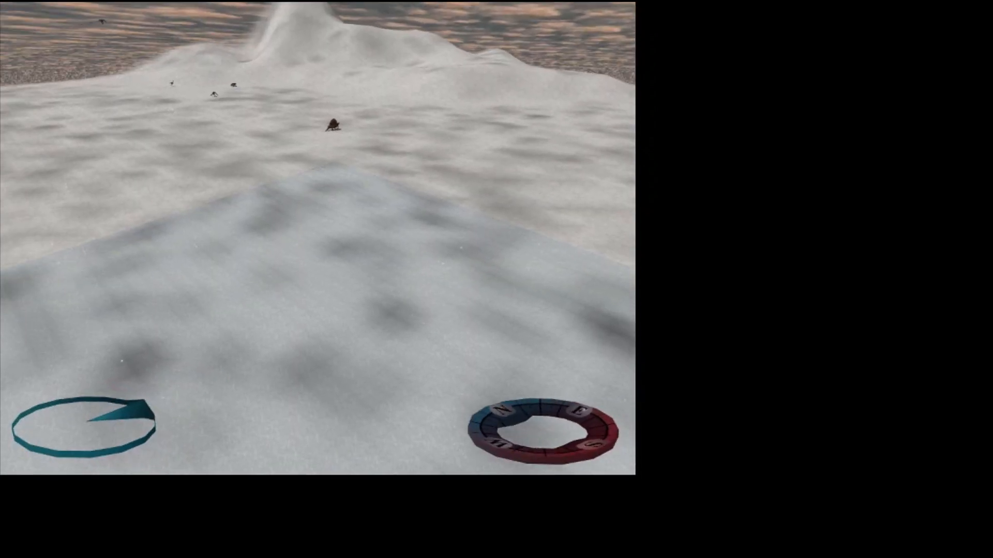
{"action": "key", "text": "Escape"}
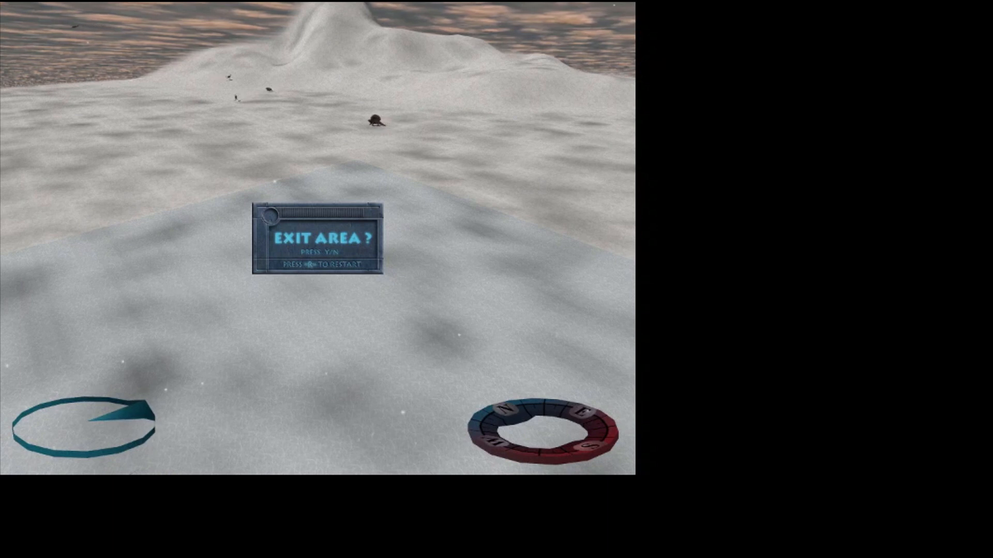
- Exit the hunting area, quit the game and return to AltEditor II
{"action": "key", "text": "y"}
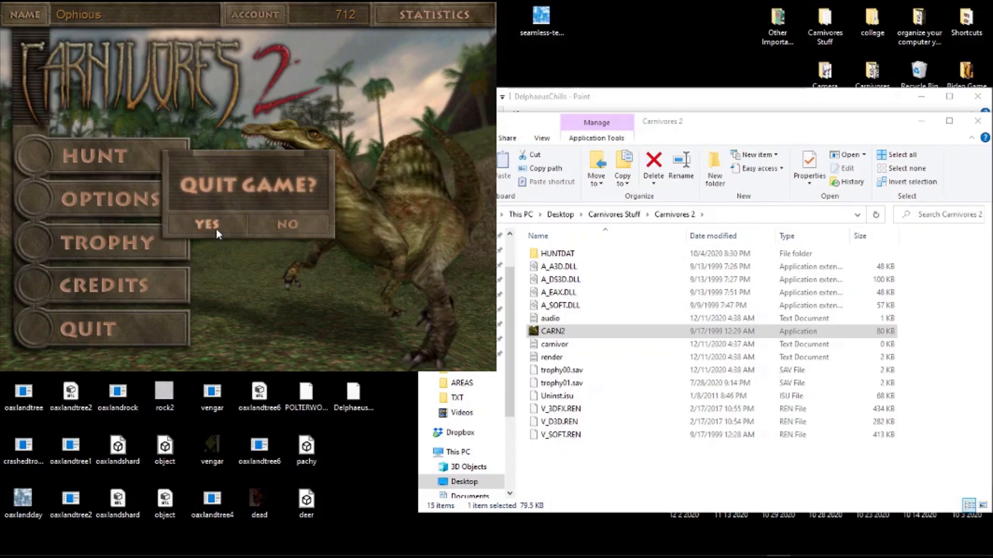
{"action": "left_click", "coordinate": [216, 229]}
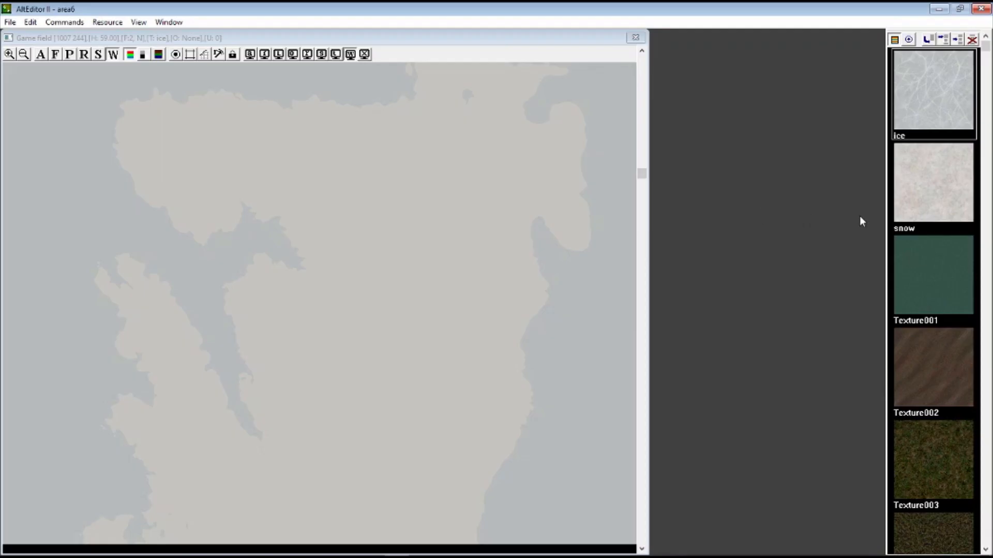
- Switch the resource list to objects and display the placed objects over the greyscale height view of the map
{"action": "mouse_move", "coordinate": [984, 51]}
{"action": "left_mouse_down"}
{"action": "mouse_move", "coordinate": [984, 481]}
{"action": "mouse_move", "coordinate": [985, 49]}
{"action": "left_mouse_up"}
{"action": "left_click", "coordinate": [908, 39]}
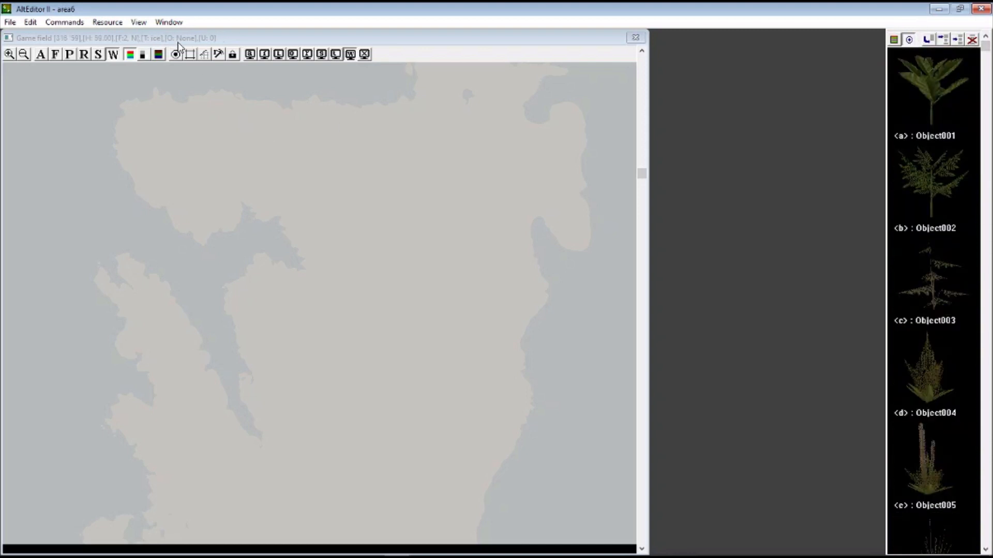
{"action": "left_click", "coordinate": [159, 55]}
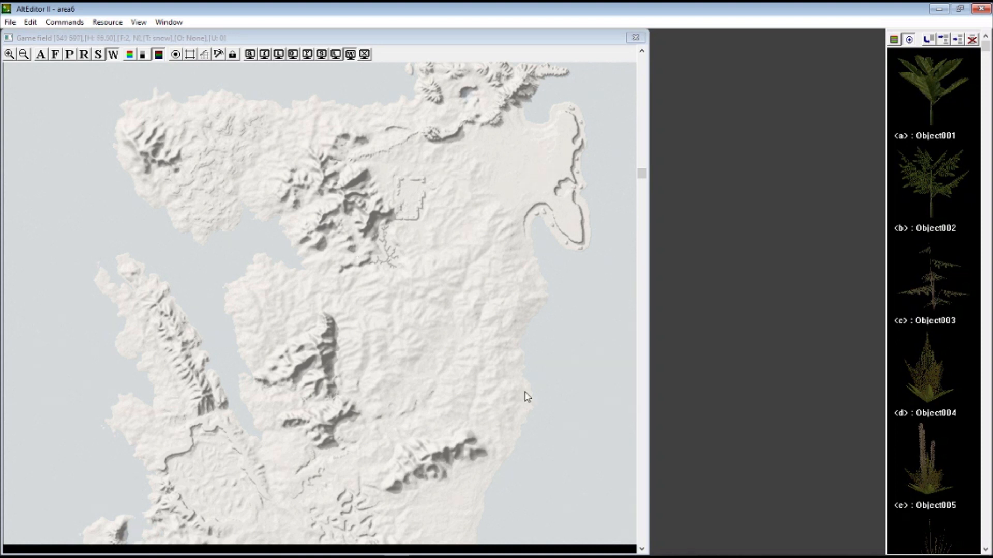
{"action": "left_click", "coordinate": [176, 55]}
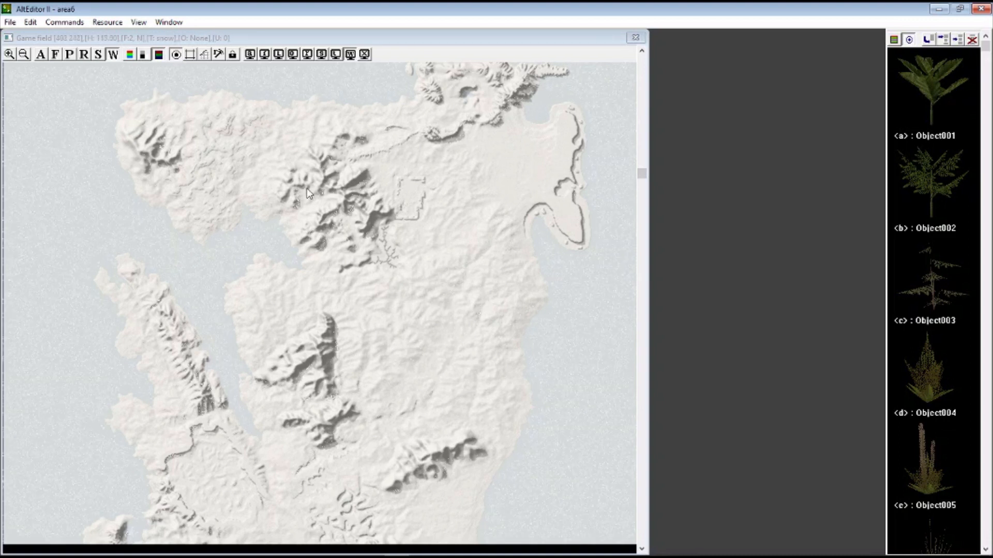
{"action": "left_click", "coordinate": [130, 55]}
{"action": "left_click", "coordinate": [142, 54]}
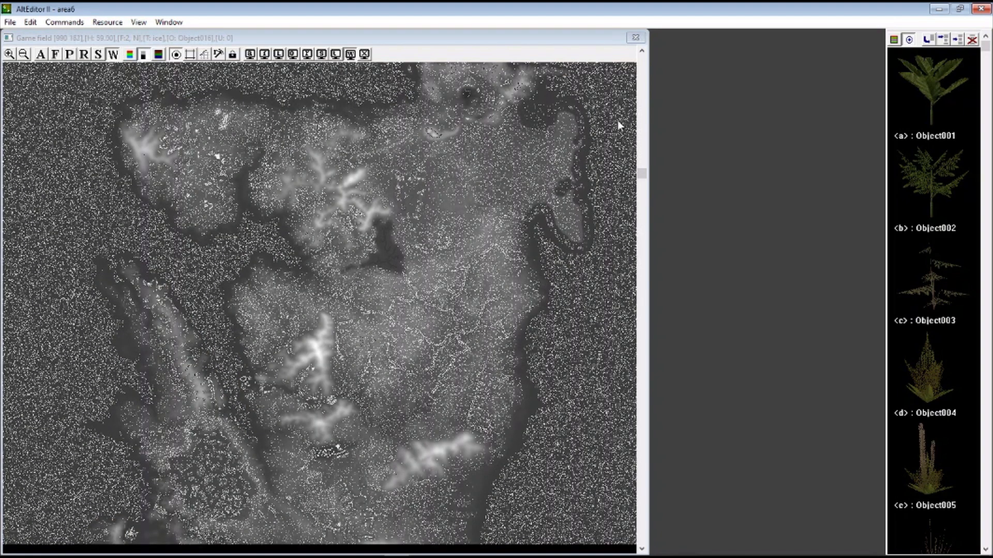
- Delete the water plant Object016 from the map's objects
{"action": "left_click_drag", "start_coordinate": [642, 173], "coordinate": [651, 280]}
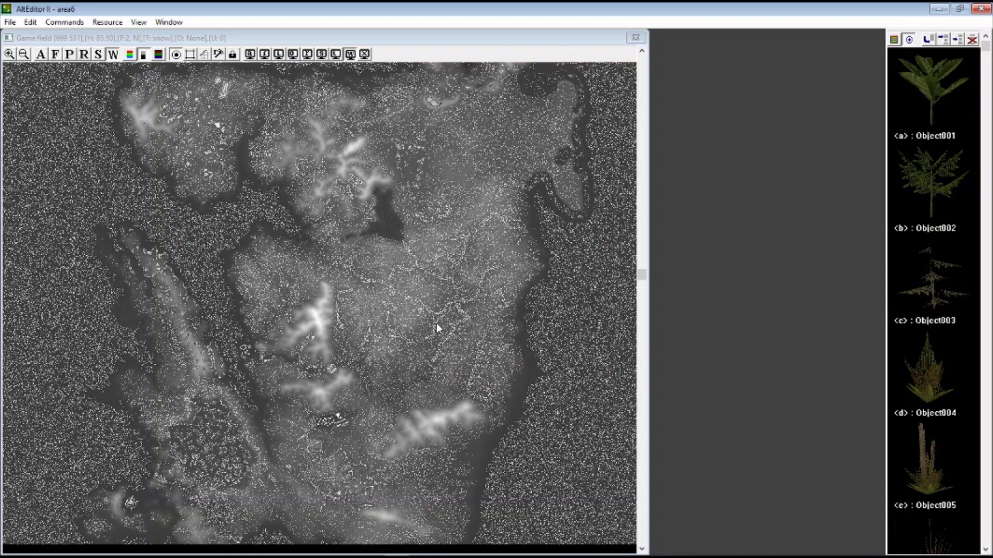
{"action": "left_click_drag", "start_coordinate": [985, 48], "coordinate": [985, 306]}
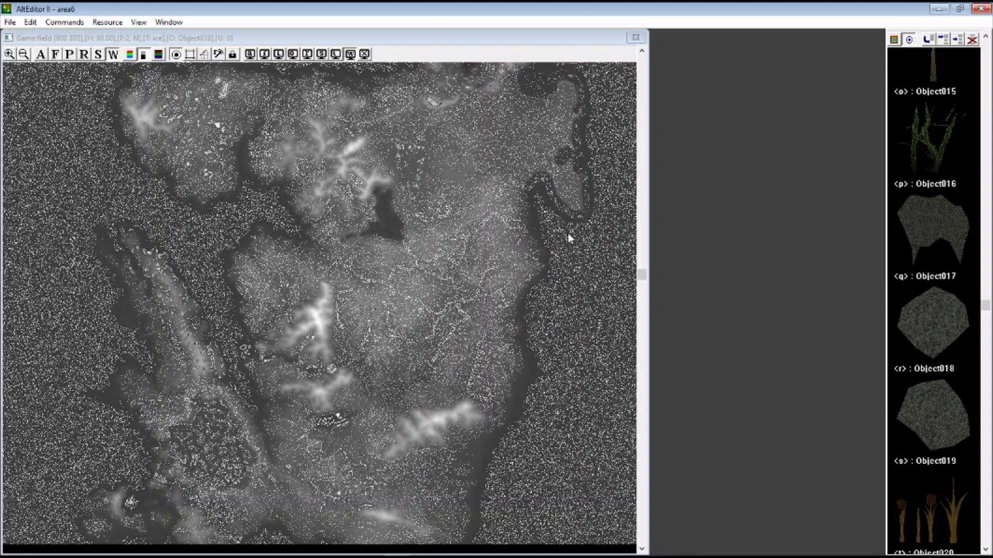
{"action": "left_click_drag", "start_coordinate": [645, 280], "coordinate": [642, 129]}
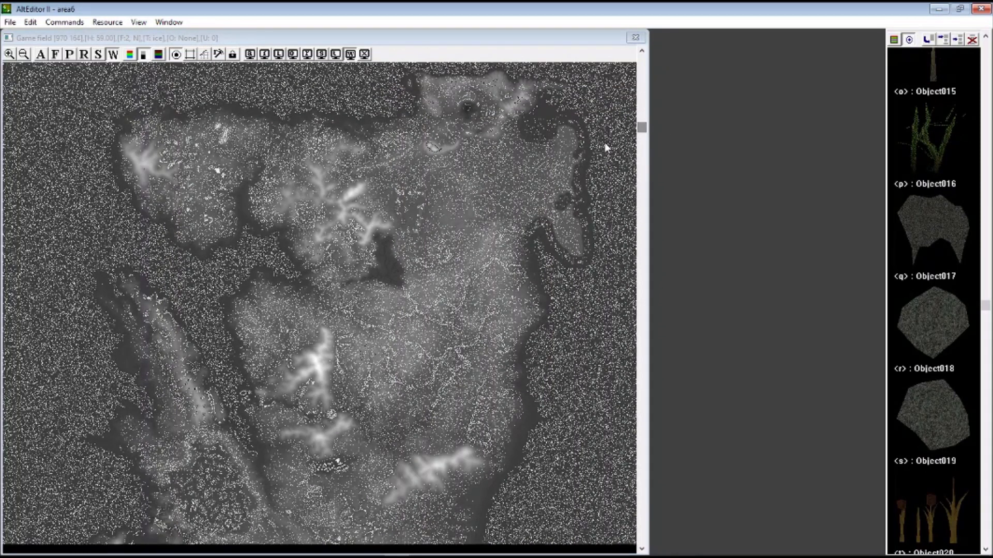
{"action": "left_click", "coordinate": [972, 40]}
{"action": "left_click", "coordinate": [481, 326]}
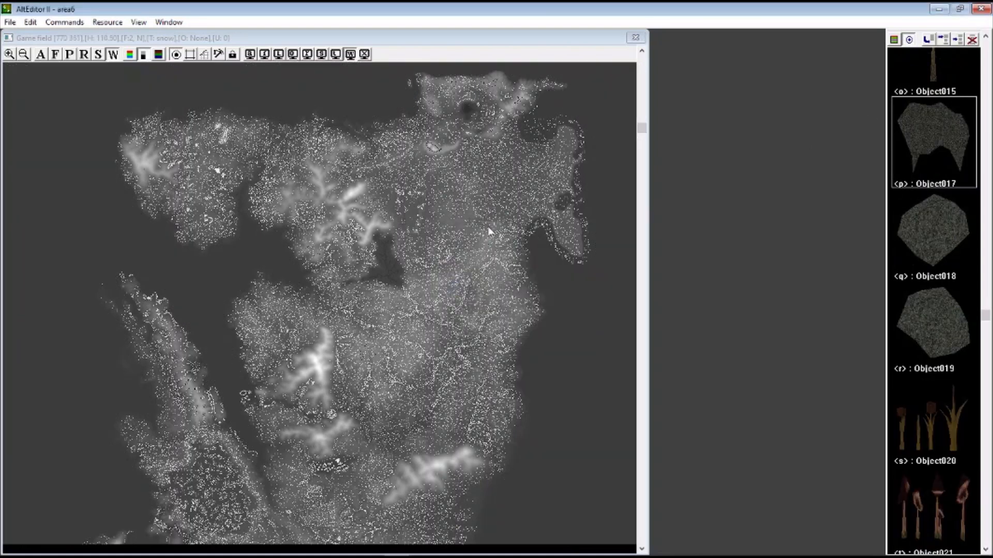
- Delete the plant Object020 from the map's objects
{"action": "left_click", "coordinate": [940, 461]}
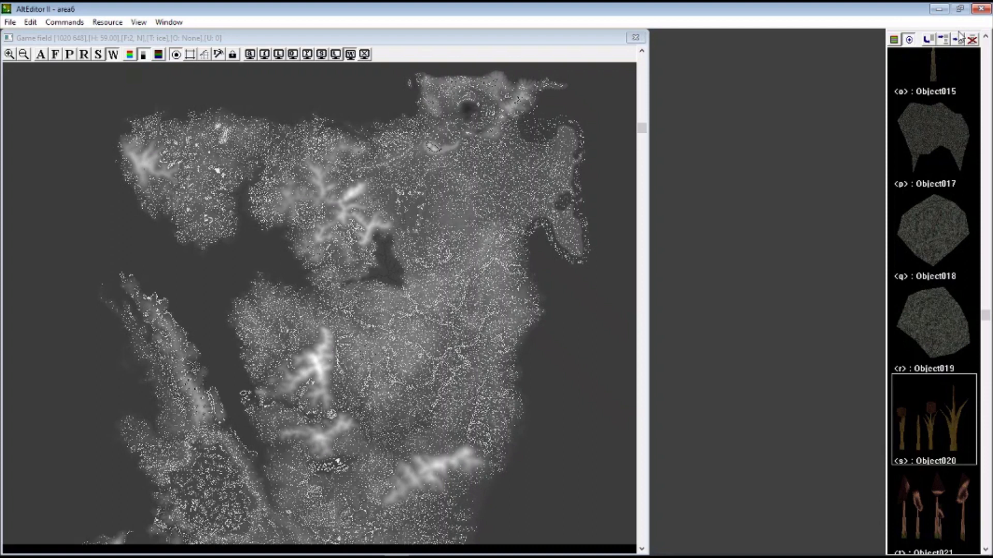
{"action": "left_click", "coordinate": [972, 39]}
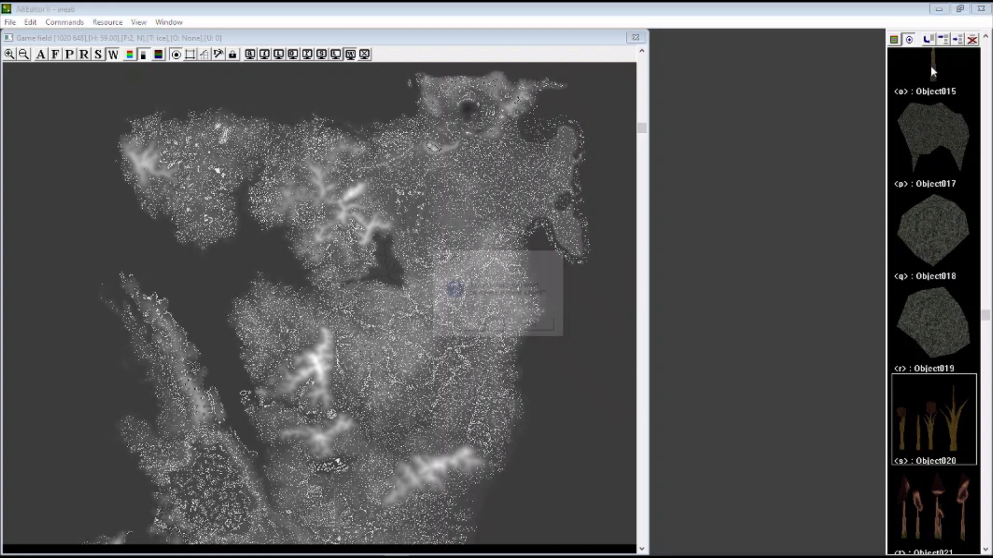
{"action": "left_click", "coordinate": [494, 329]}
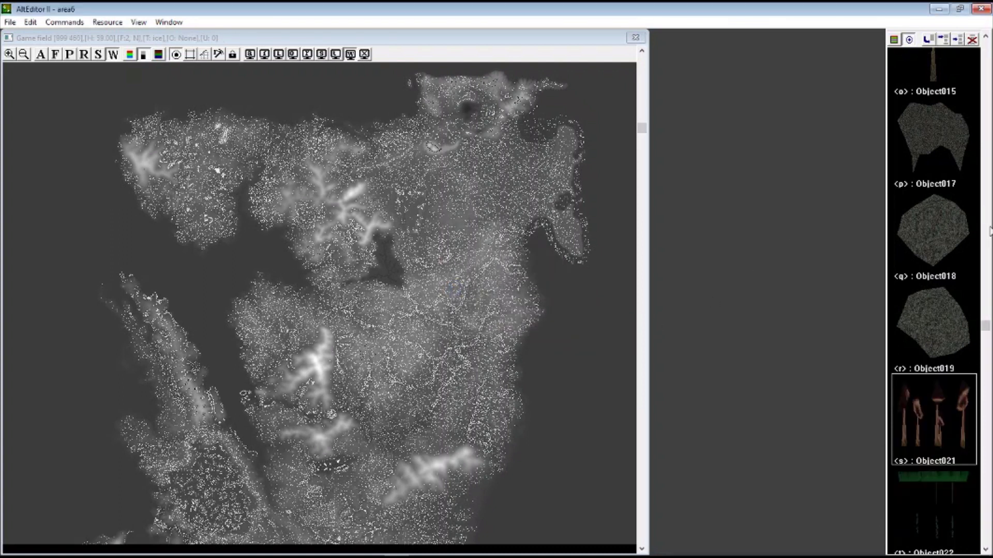
- Create approximated textures for the whole map and save the area6 project
{"action": "scroll", "coordinate": [988, 230], "scroll_direction": "up", "scroll_amount": 4}
{"action": "left_click_drag", "start_coordinate": [986, 247], "coordinate": [972, 45]}
{"action": "left_click", "coordinate": [600, 543]}
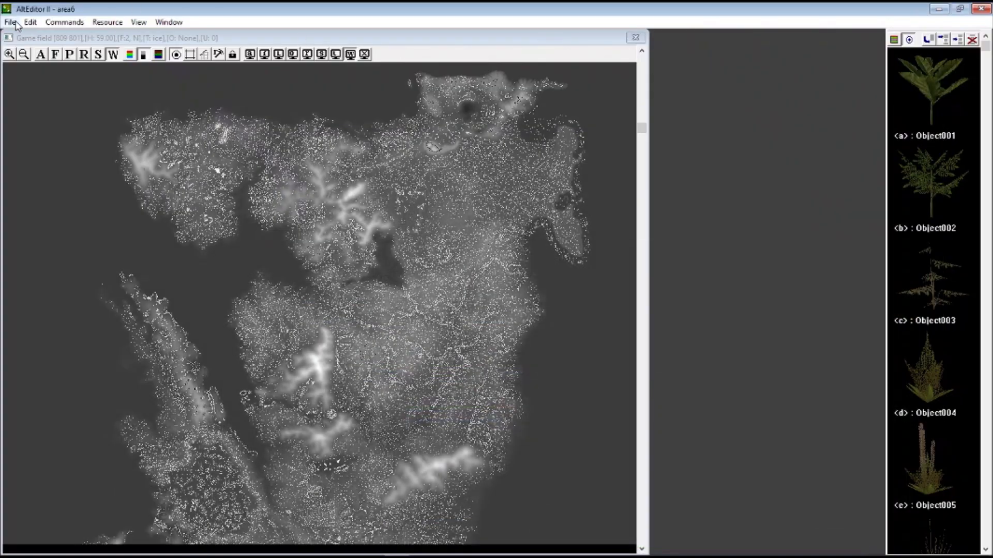
{"action": "left_click", "coordinate": [11, 23]}
{"action": "mouse_move", "coordinate": [64, 22]}
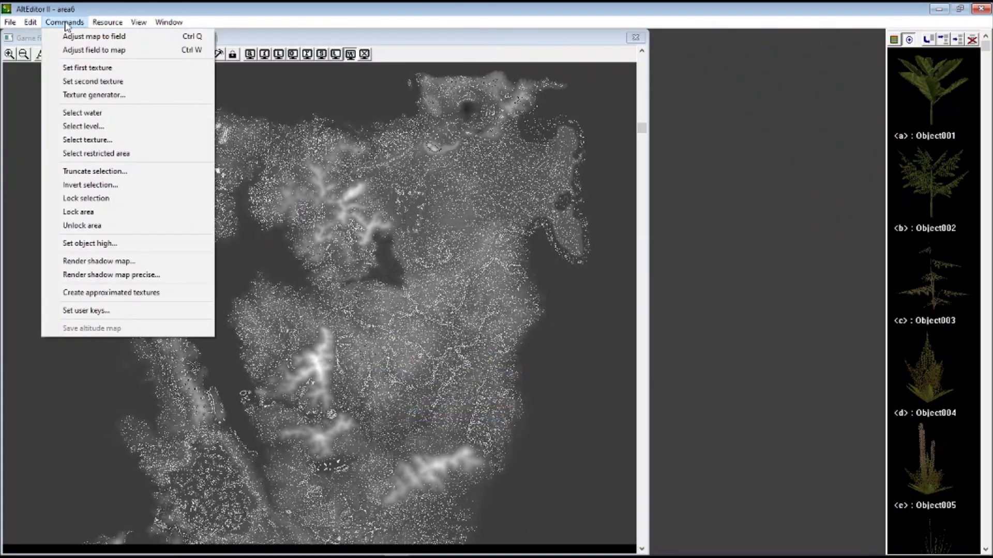
{"action": "left_click", "coordinate": [150, 293]}
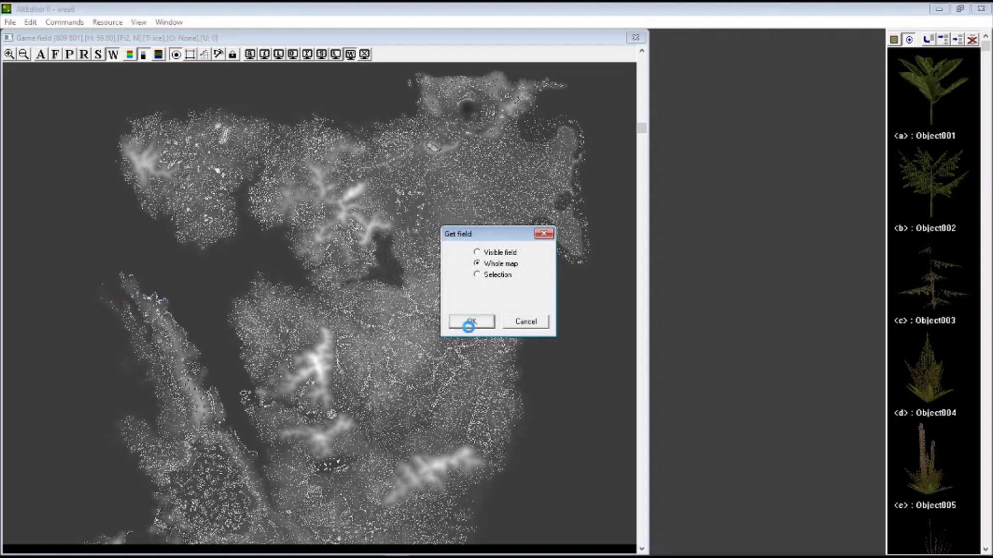
{"action": "left_click", "coordinate": [467, 320]}
{"action": "left_click", "coordinate": [10, 22]}
{"action": "left_click", "coordinate": [18, 61]}
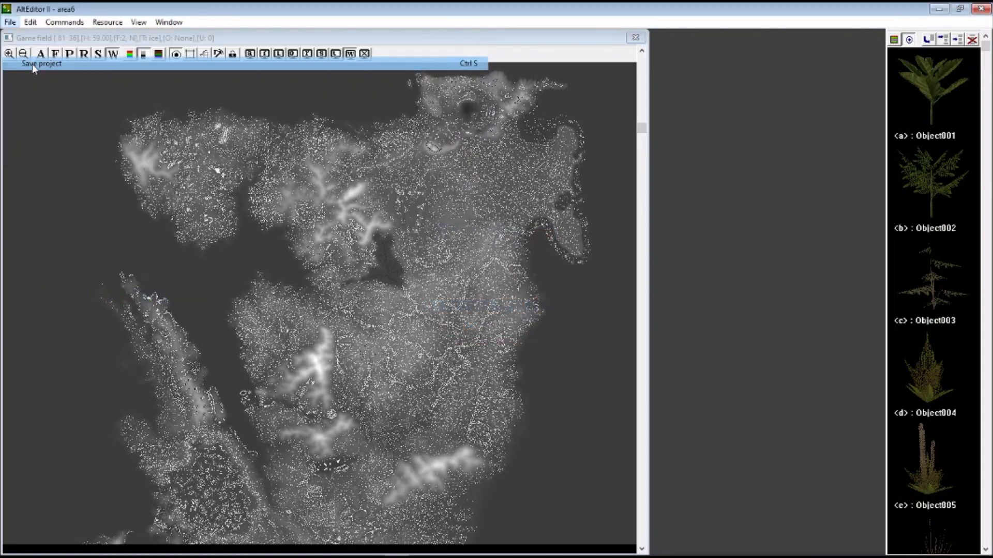
- Open the AREA1 project from the HUNTDAT folder of Carnivores Migration Release 5, inside CARNIVORES MIGRATION FINAL in Carnivores Stuff
{"action": "left_click", "coordinate": [10, 22]}
{"action": "left_click", "coordinate": [21, 49]}
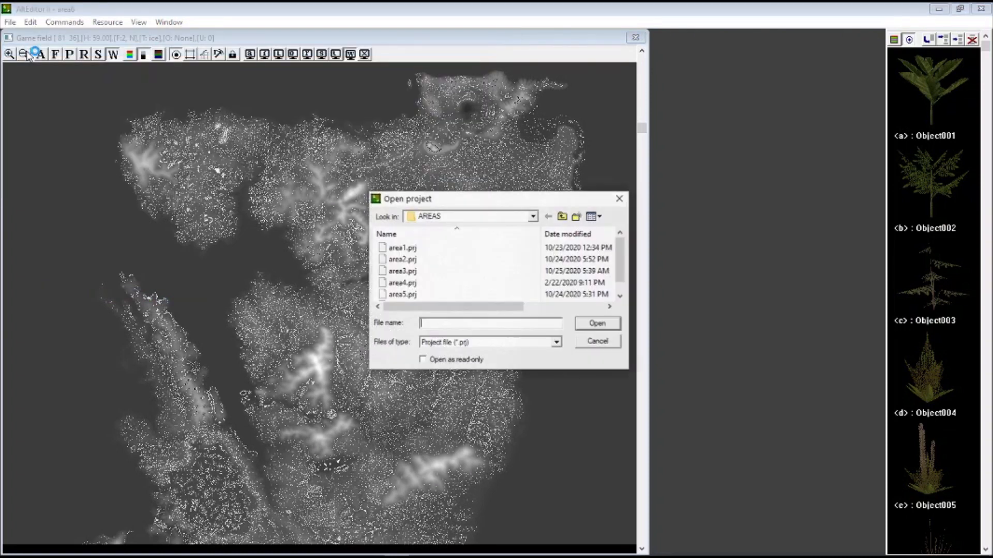
{"action": "left_click", "coordinate": [532, 216]}
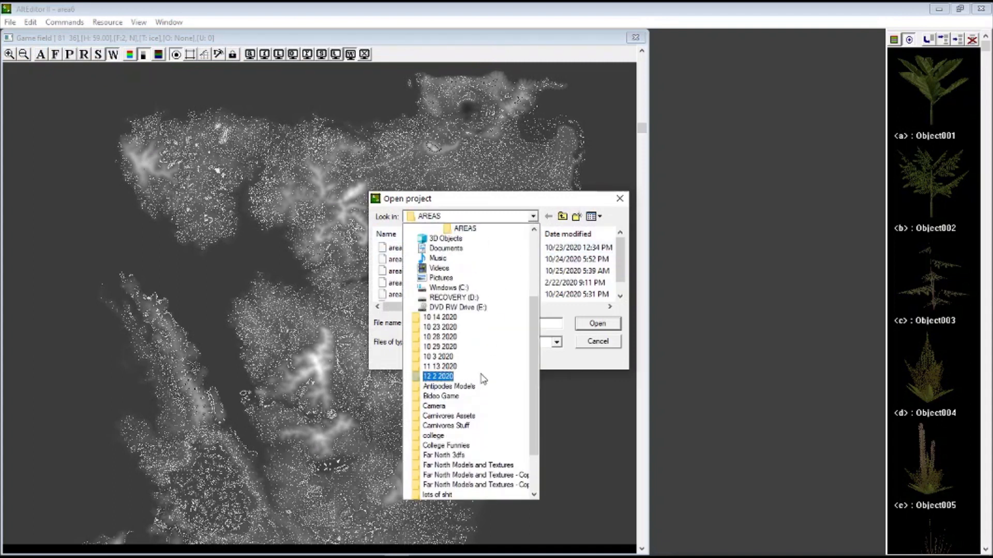
{"action": "scroll", "coordinate": [497, 362], "scroll_direction": "up", "scroll_amount": 3}
{"action": "left_click", "coordinate": [479, 297]}
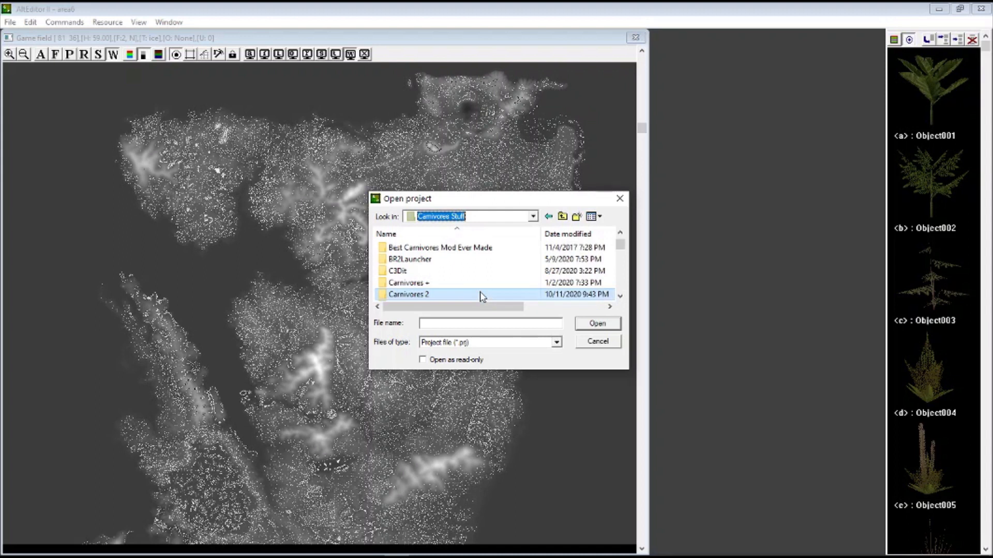
{"action": "scroll", "coordinate": [478, 287], "scroll_direction": "down", "scroll_amount": 1}
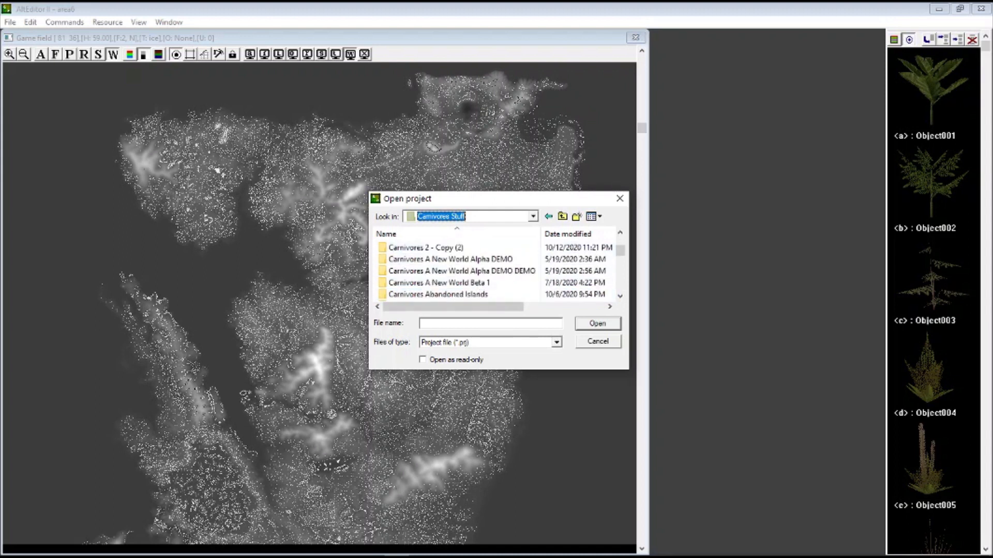
{"action": "scroll", "coordinate": [507, 274], "scroll_direction": "down", "scroll_amount": 1}
{"action": "scroll", "coordinate": [497, 279], "scroll_direction": "down", "scroll_amount": 3}
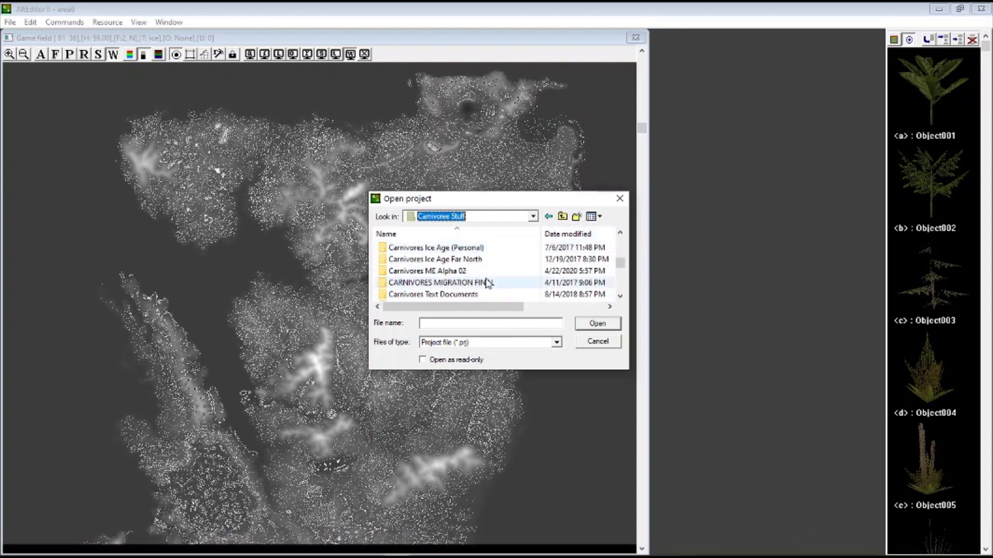
{"action": "double_click", "coordinate": [486, 283]}
{"action": "double_click", "coordinate": [466, 249]}
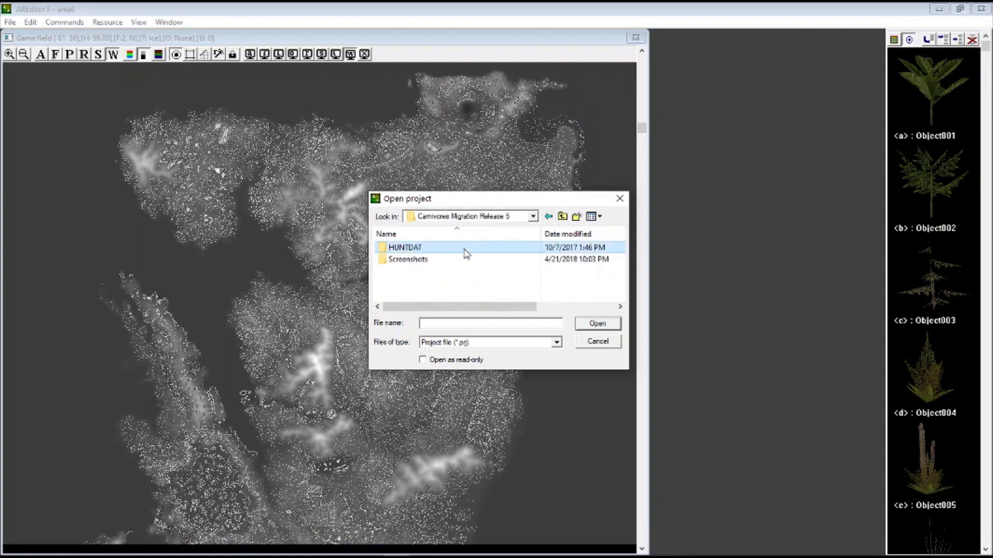
{"action": "double_click", "coordinate": [465, 248]}
{"action": "double_click", "coordinate": [466, 249]}
{"action": "double_click", "coordinate": [465, 248]}
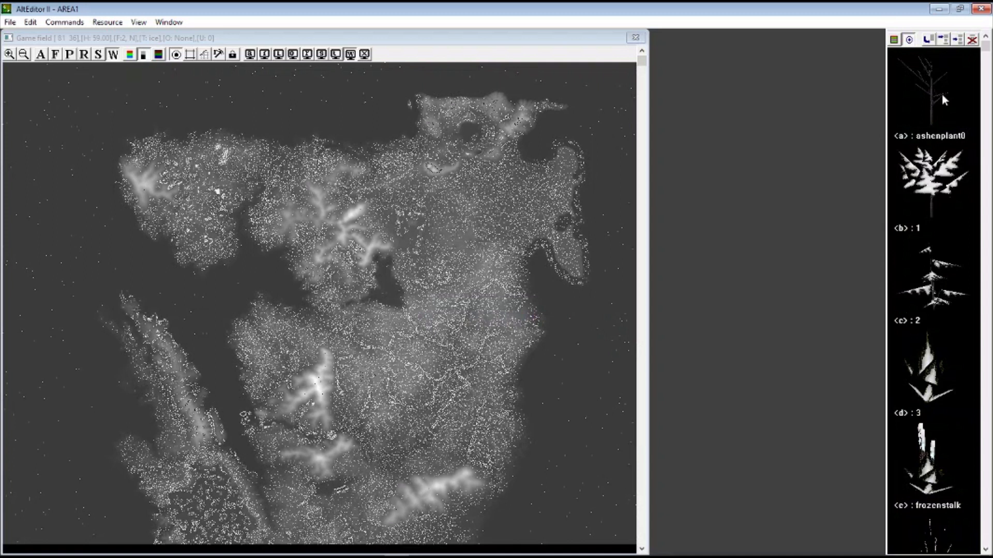
- Look through the AREA1 objects and export the ashenplant0 object to the Desktop as object file 1
{"action": "left_click", "coordinate": [941, 93]}
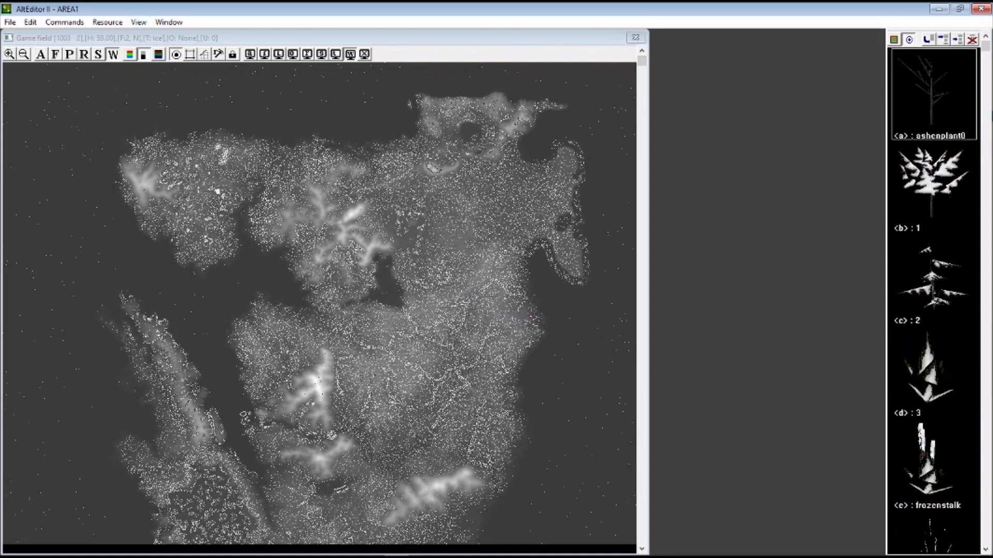
{"action": "scroll", "coordinate": [986, 65], "scroll_direction": "down", "scroll_amount": 2}
{"action": "scroll", "coordinate": [986, 65], "scroll_direction": "up", "scroll_amount": 2}
{"action": "left_click_drag", "start_coordinate": [984, 61], "coordinate": [985, 301]}
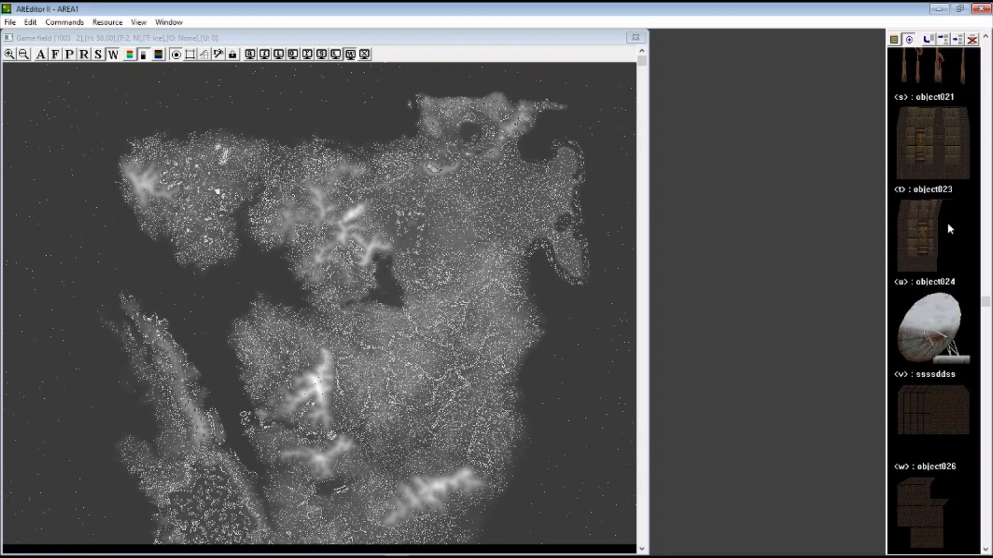
{"action": "left_click_drag", "start_coordinate": [985, 301], "coordinate": [951, 64]}
{"action": "double_click", "coordinate": [951, 64]}
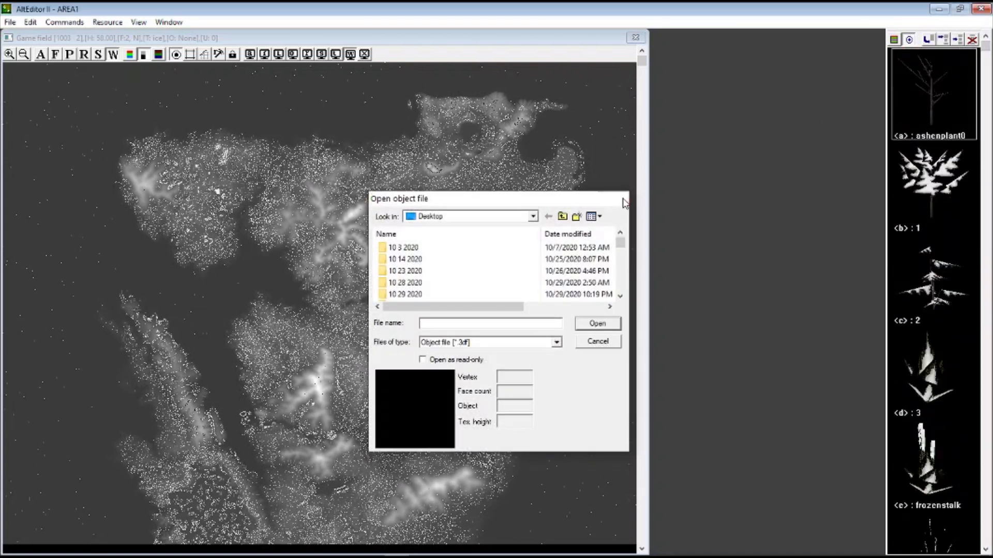
{"action": "left_click", "coordinate": [623, 200]}
{"action": "left_click", "coordinate": [107, 22]}
{"action": "left_click", "coordinate": [139, 195]}
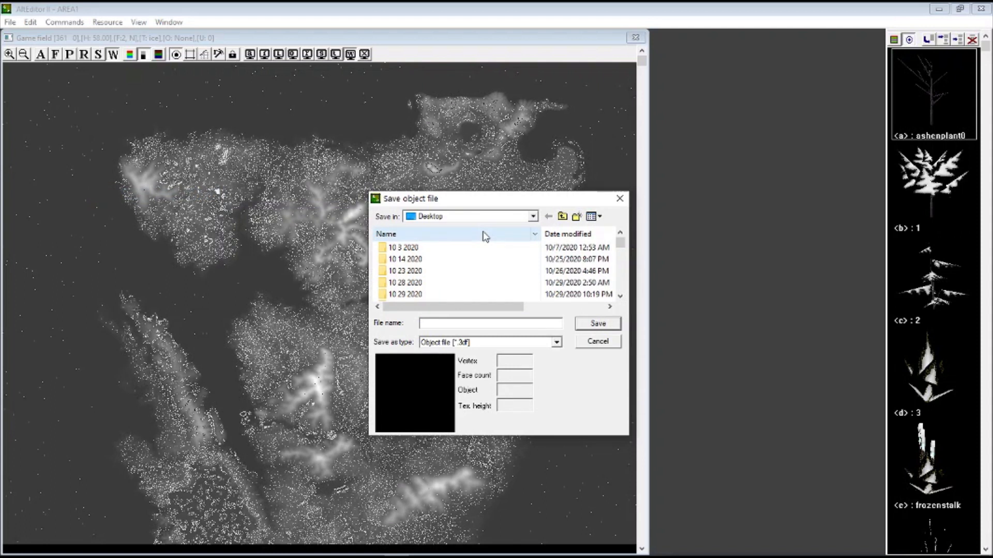
{"action": "type", "text": "1"}
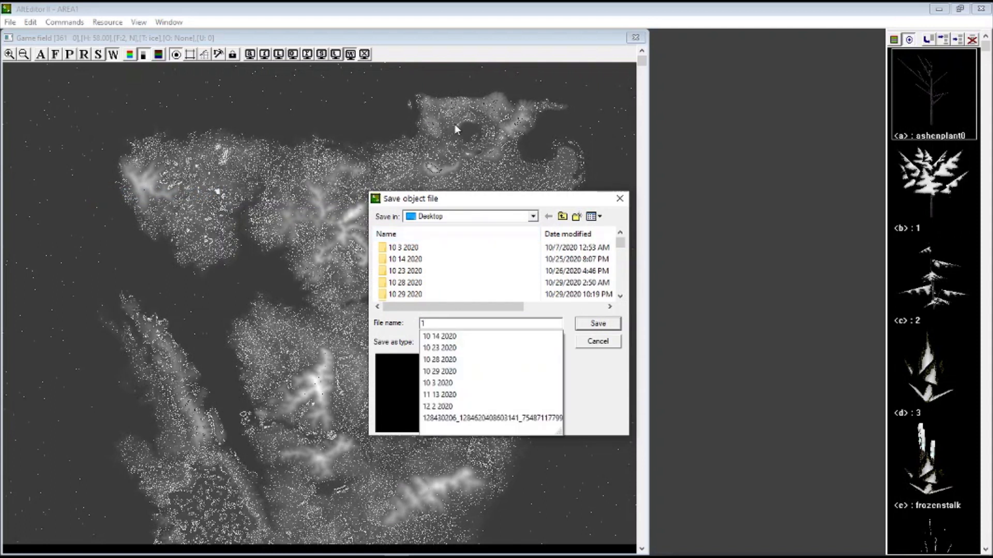
{"action": "left_click", "coordinate": [601, 328]}
- Export the snowy plant object named 1 to the Desktop as object file 2
{"action": "left_click", "coordinate": [953, 200]}
{"action": "left_click", "coordinate": [107, 22]}
{"action": "left_click", "coordinate": [151, 182]}
{"action": "type", "text": "2"}
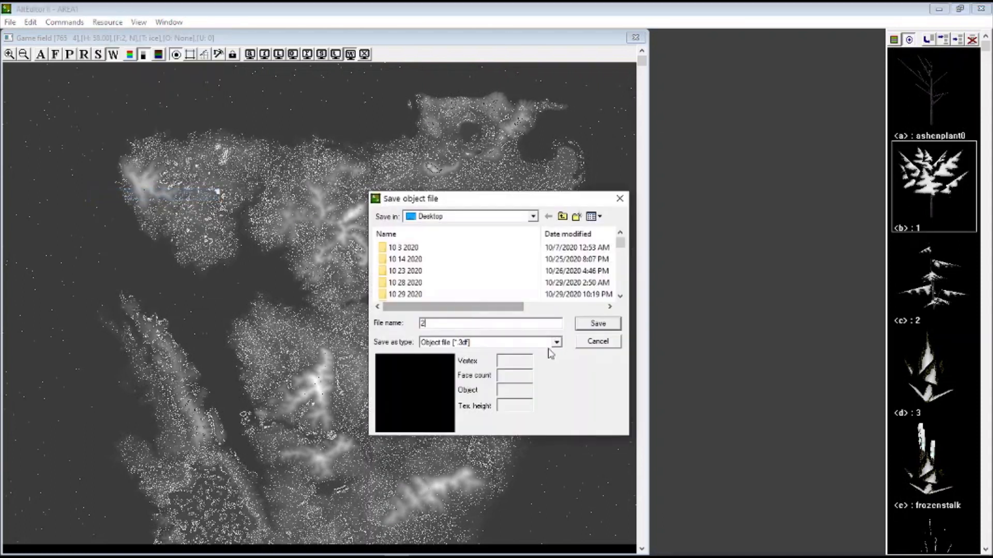
{"action": "left_click", "coordinate": [598, 323]}
- Export the snowy plant object named 2 to the Desktop as object file 3
{"action": "left_click", "coordinate": [926, 279]}
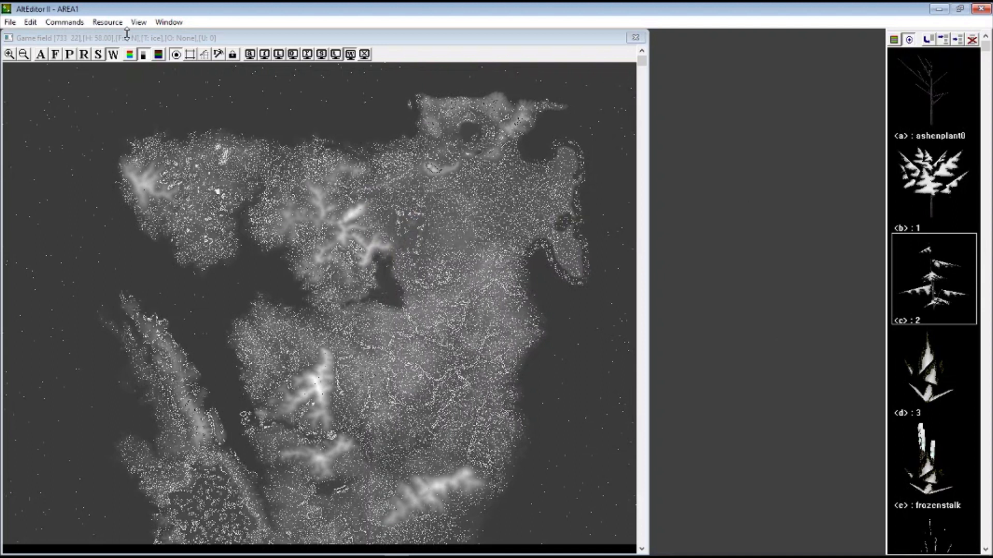
{"action": "left_click", "coordinate": [107, 22]}
{"action": "left_click", "coordinate": [147, 194]}
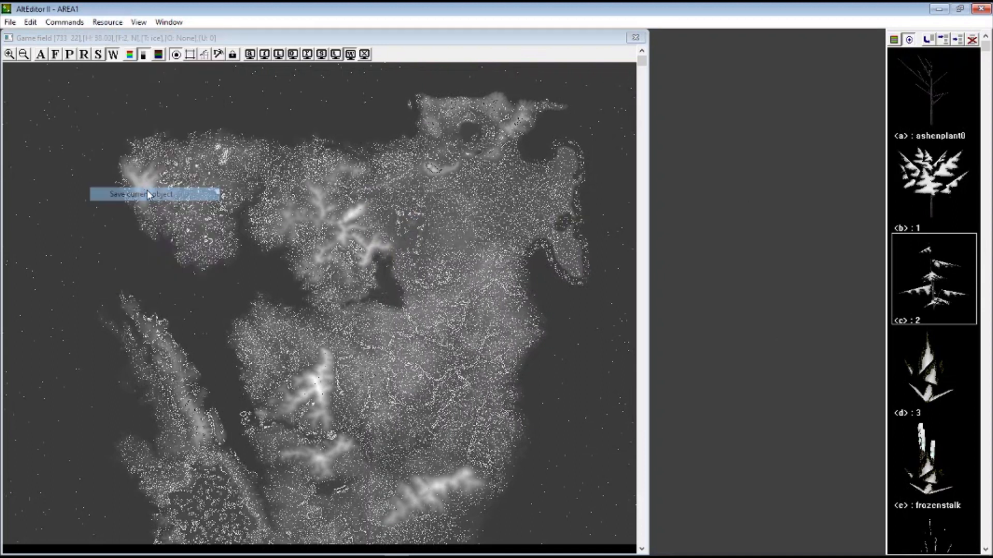
{"action": "type", "text": "3"}
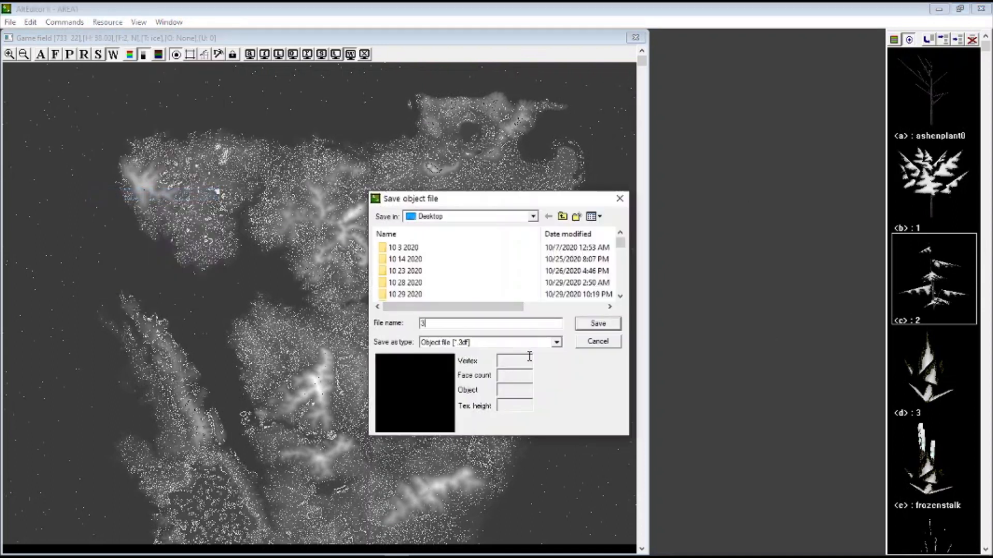
{"action": "left_click", "coordinate": [603, 327]}
- Export the snowy pine object to the Desktop as object file 4
{"action": "left_click_drag", "start_coordinate": [988, 56], "coordinate": [987, 178]}
{"action": "left_click", "coordinate": [933, 347]}
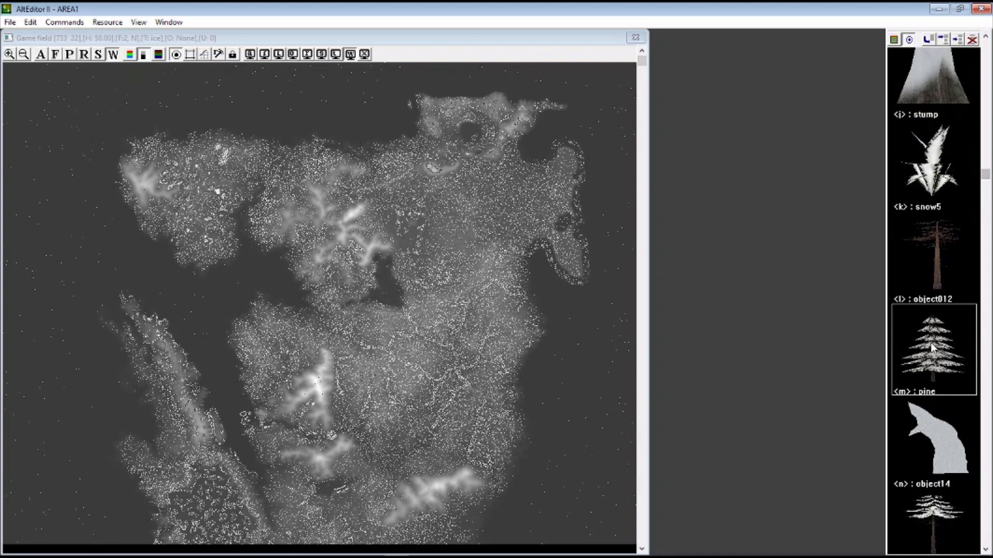
{"action": "left_click", "coordinate": [108, 23]}
{"action": "left_click", "coordinate": [165, 194]}
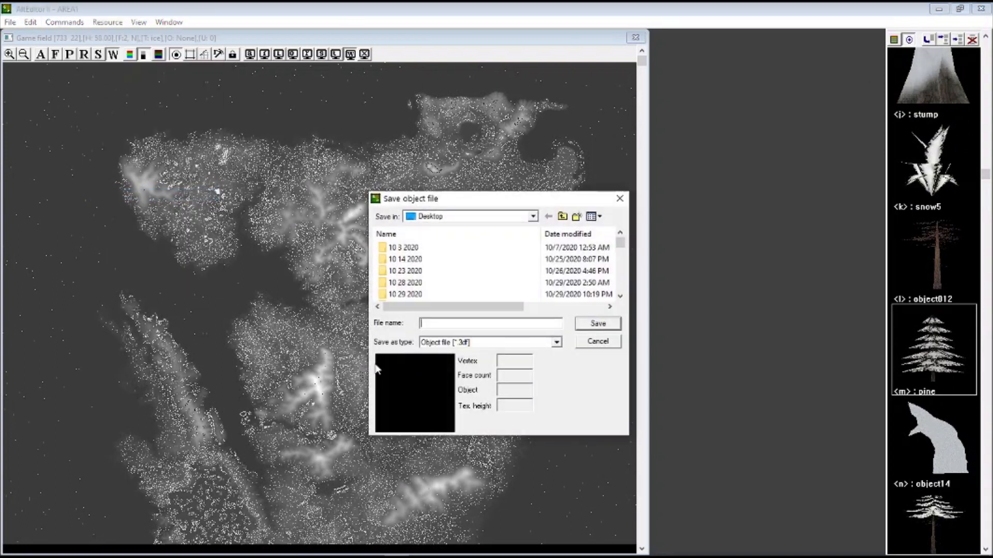
{"action": "type", "text": "4"}
{"action": "left_click", "coordinate": [597, 325]}
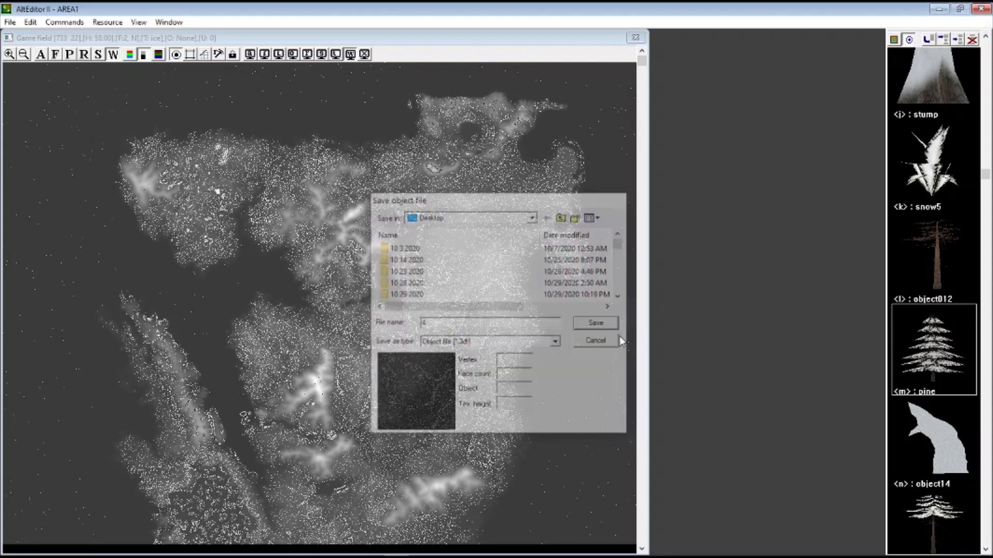
- Export the tall snow-topped tree listed after object14 to the Desktop as object file 5
{"action": "left_click", "coordinate": [107, 22]}
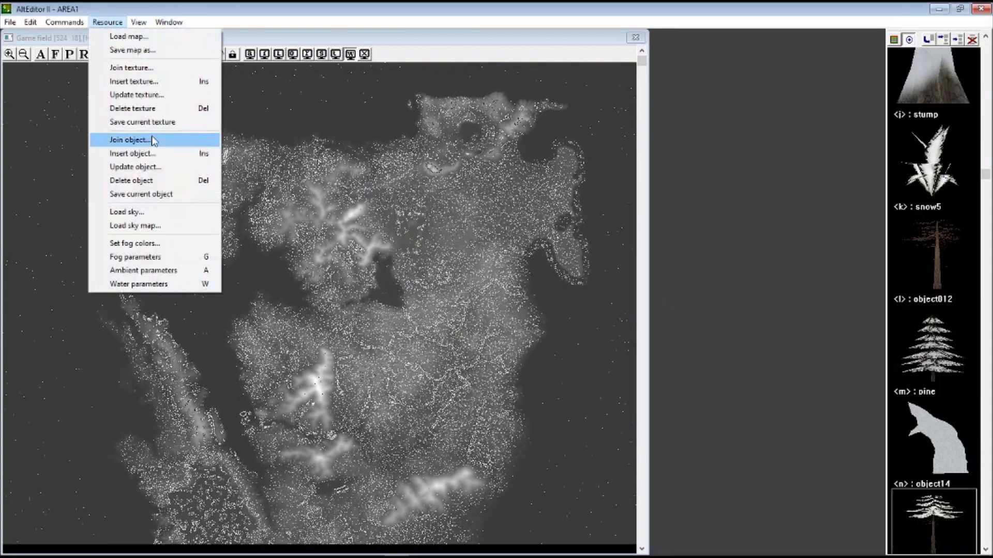
{"action": "left_click", "coordinate": [155, 194]}
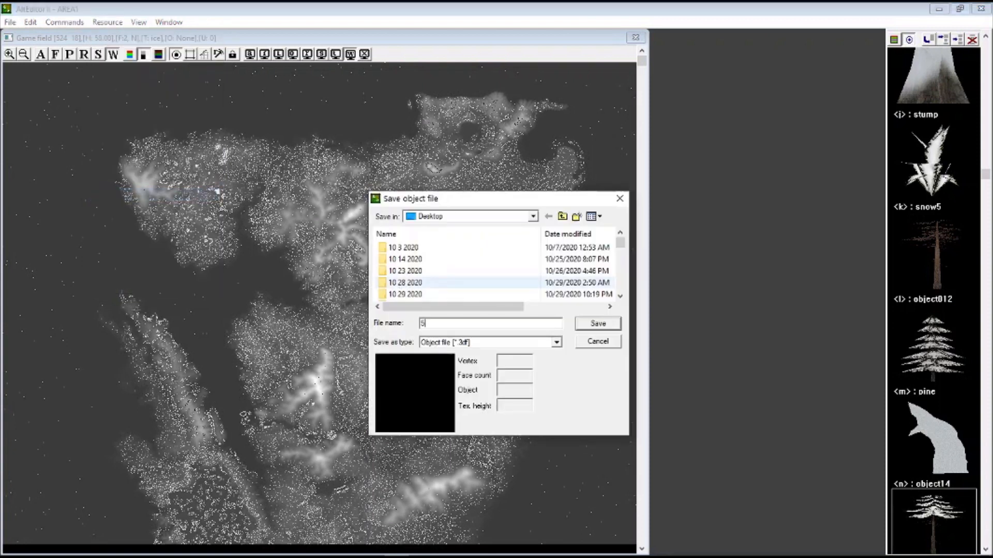
{"action": "left_click", "coordinate": [614, 324]}
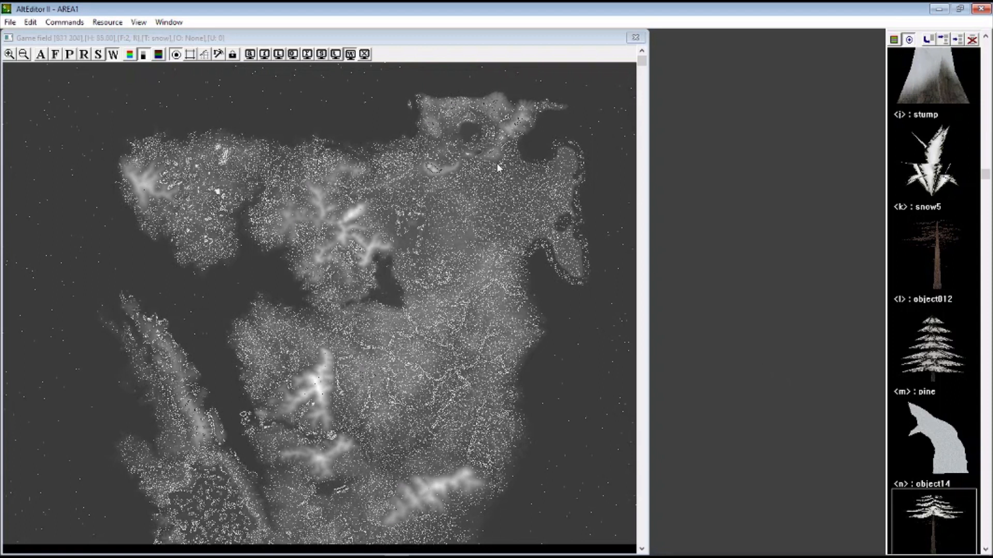
- Open the area1 project from the HUNTDAT AREAS folder of Carnivores 2, inside Carnivores Stuff
{"action": "left_click", "coordinate": [9, 22]}
{"action": "left_click", "coordinate": [40, 50]}
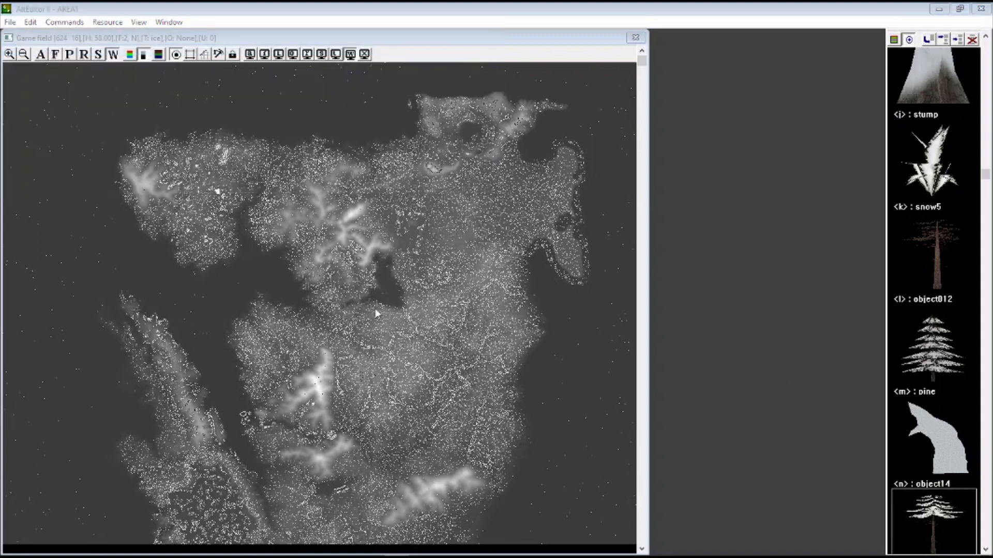
{"action": "scroll", "coordinate": [461, 285], "scroll_direction": "down", "scroll_amount": 1}
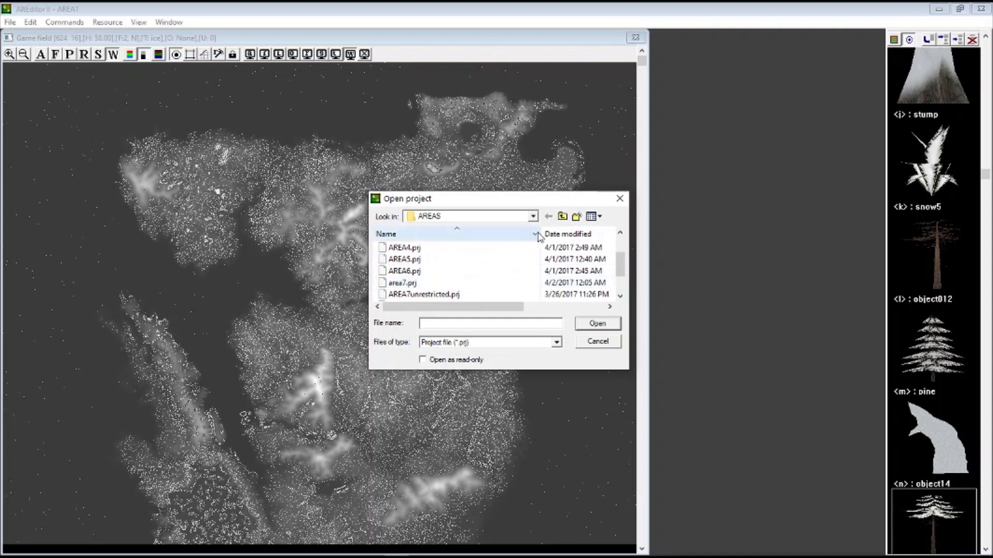
{"action": "left_click", "coordinate": [533, 216]}
{"action": "scroll", "coordinate": [468, 285], "scroll_direction": "up", "scroll_amount": 4}
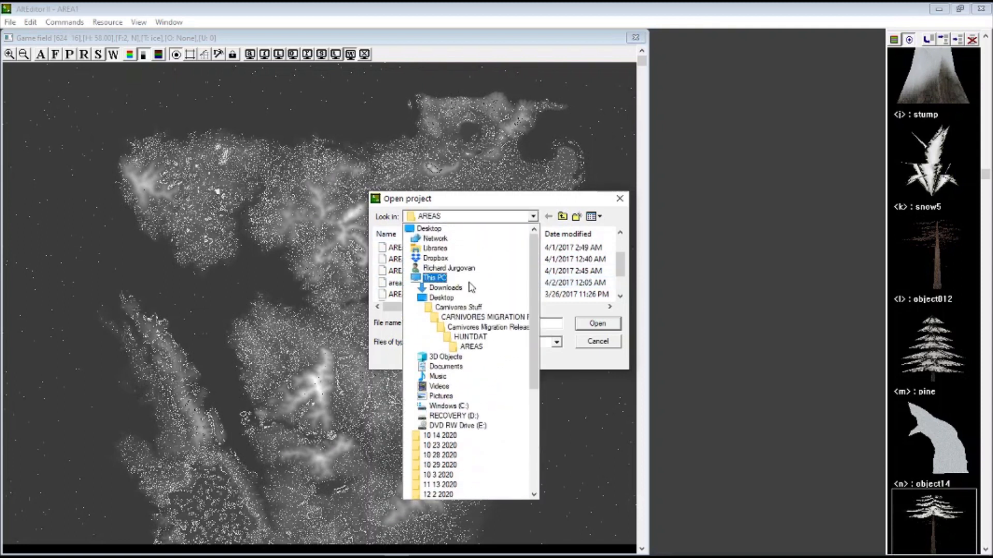
{"action": "left_click", "coordinate": [465, 282]}
{"action": "scroll", "coordinate": [463, 280], "scroll_direction": "down", "scroll_amount": 1}
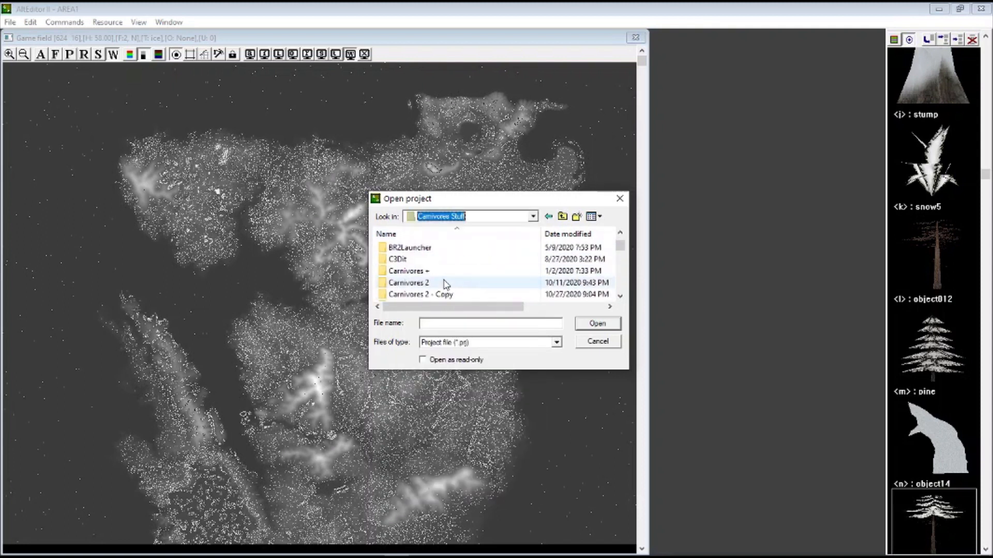
{"action": "double_click", "coordinate": [436, 282]}
{"action": "double_click", "coordinate": [419, 246]}
{"action": "double_click", "coordinate": [419, 246]}
{"action": "double_click", "coordinate": [419, 246]}
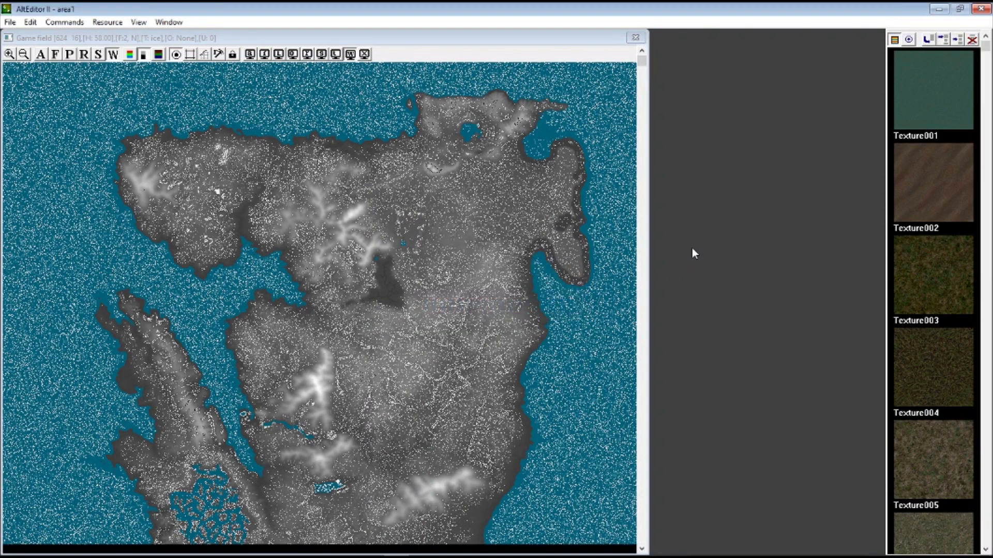
- Open the area6 project from the Carnivores 2 AREAS folder and display its textured map and object list
{"action": "left_click", "coordinate": [10, 23]}
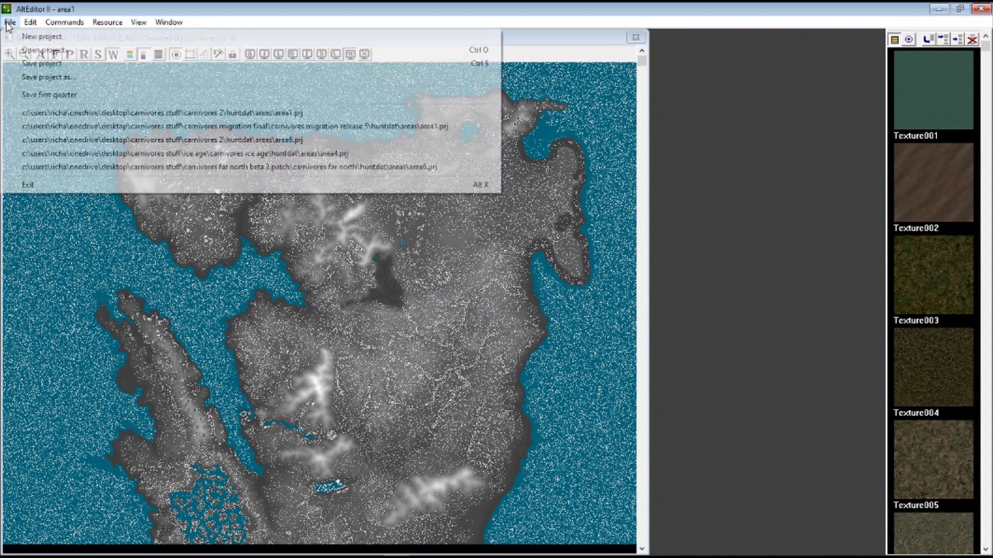
{"action": "left_click", "coordinate": [31, 48]}
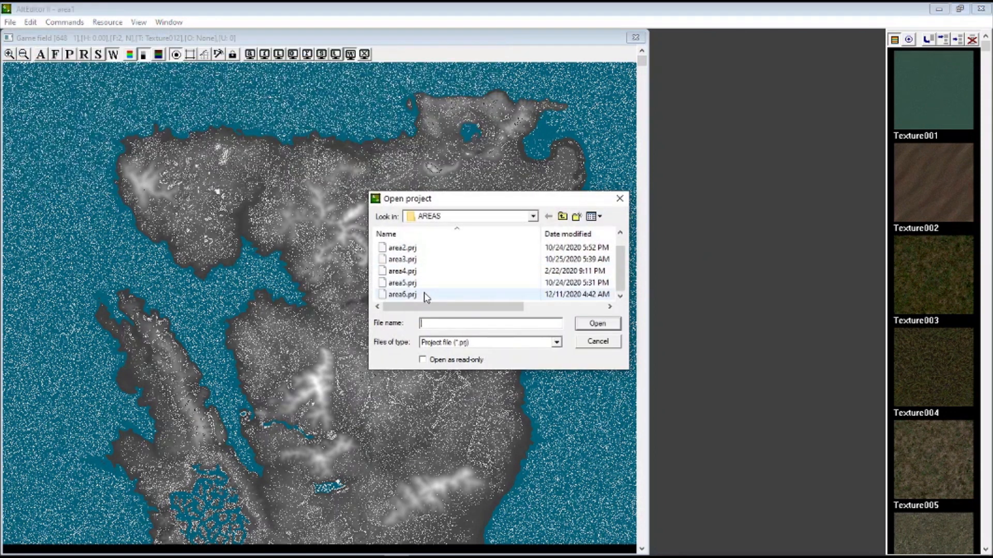
{"action": "double_click", "coordinate": [426, 294]}
{"action": "left_click", "coordinate": [158, 54]}
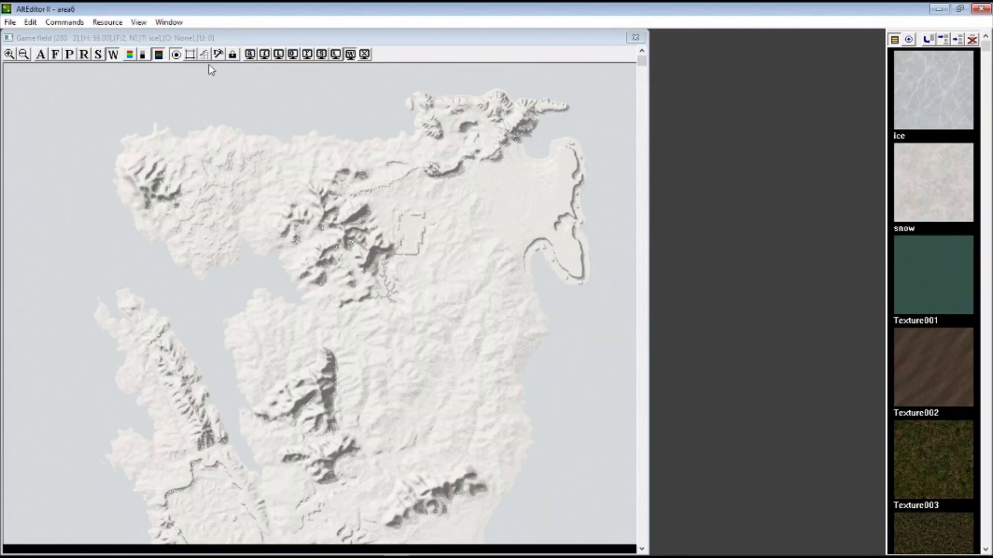
{"action": "left_click", "coordinate": [909, 40]}
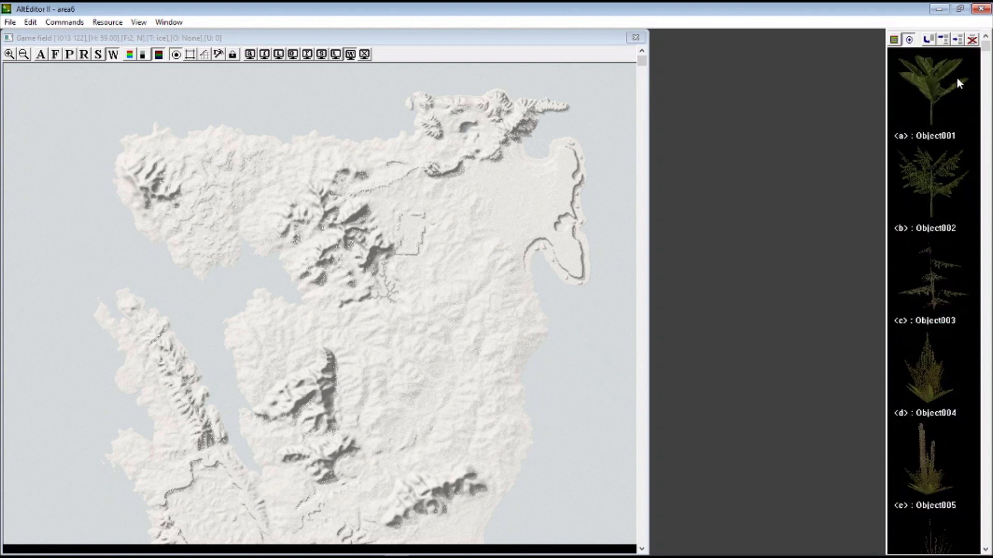
{"action": "left_click", "coordinate": [957, 39]}
{"action": "scroll", "coordinate": [466, 285], "scroll_direction": "down", "scroll_amount": 6}
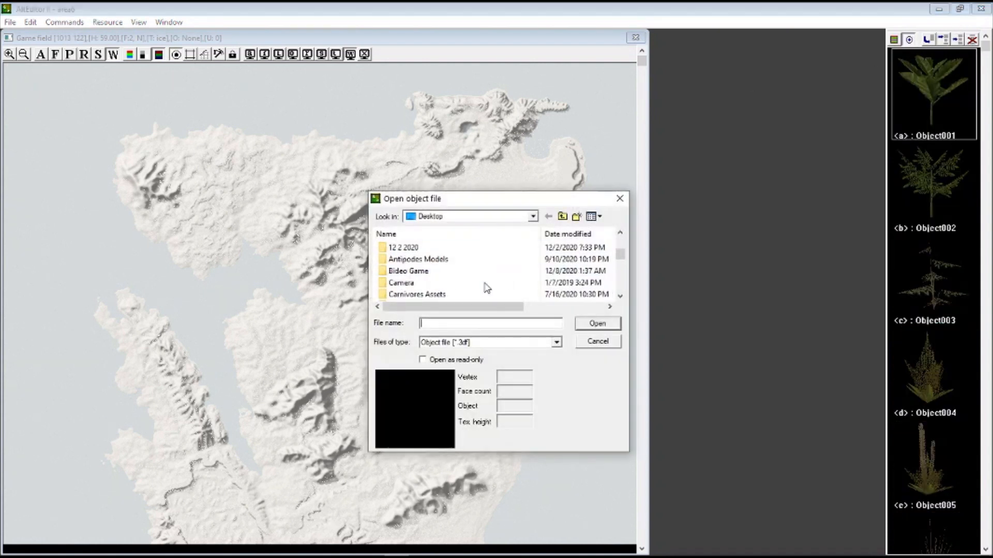
{"action": "left_click", "coordinate": [619, 198]}
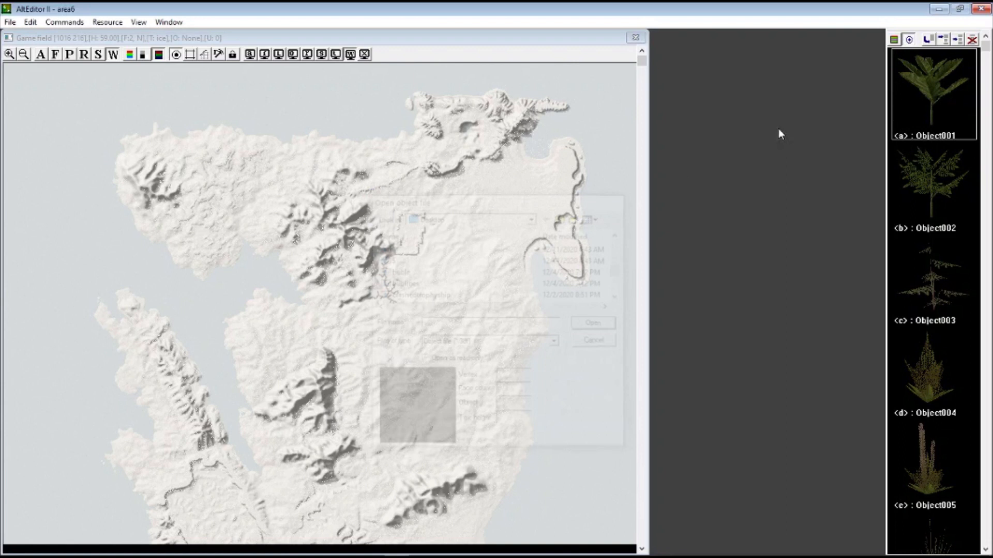
- Replace the Object001 plant with object file 1 from the Desktop
{"action": "left_click", "coordinate": [958, 40]}
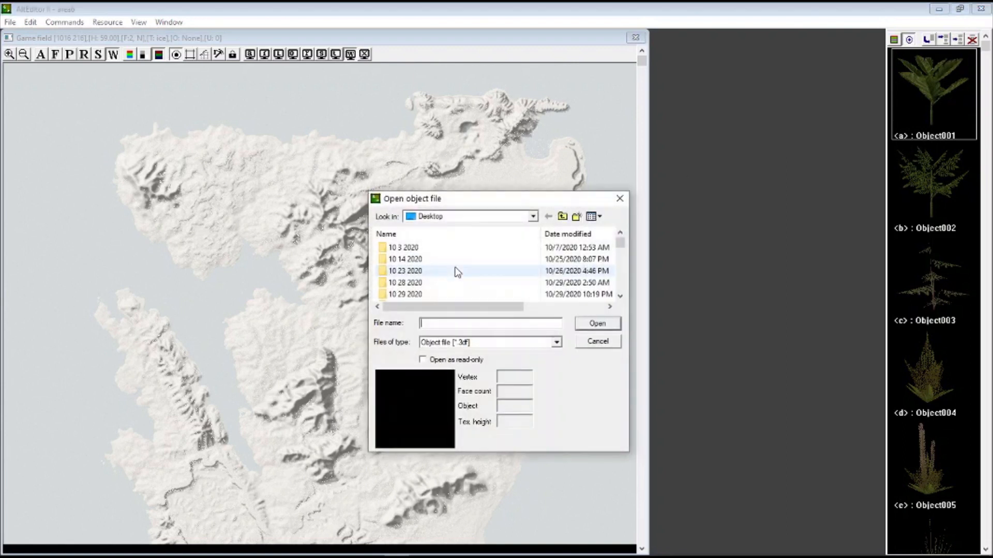
{"action": "scroll", "coordinate": [436, 274], "scroll_direction": "down", "scroll_amount": 3}
{"action": "scroll", "coordinate": [436, 274], "scroll_direction": "down", "scroll_amount": 2}
{"action": "left_click", "coordinate": [420, 283]}
{"action": "left_click", "coordinate": [592, 324]}
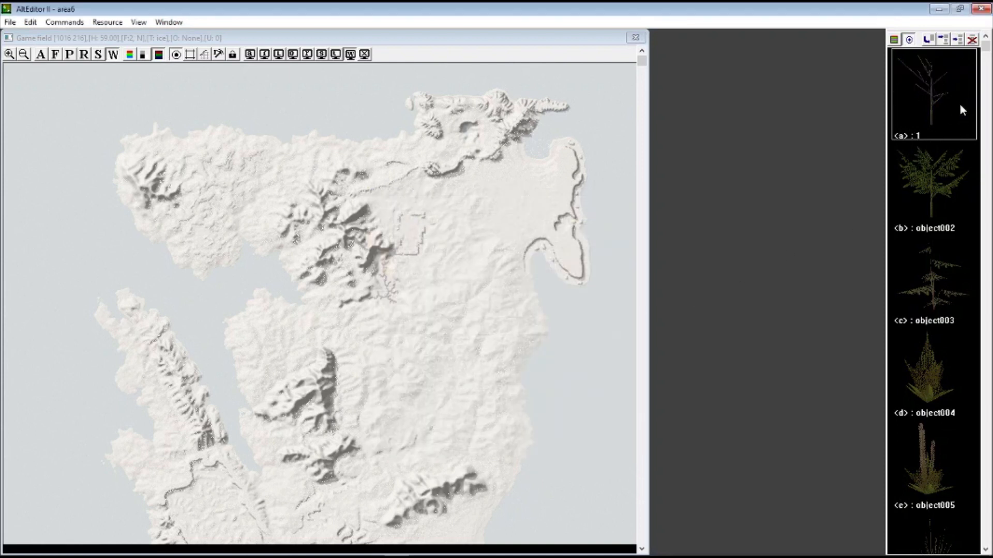
- Replace the object002 plant with object file 2 from the Desktop
{"action": "key", "text": "b"}
{"action": "left_click", "coordinate": [958, 39]}
{"action": "scroll", "coordinate": [587, 283], "scroll_direction": "down", "scroll_amount": 5}
{"action": "scroll", "coordinate": [444, 292], "scroll_direction": "down", "scroll_amount": 3}
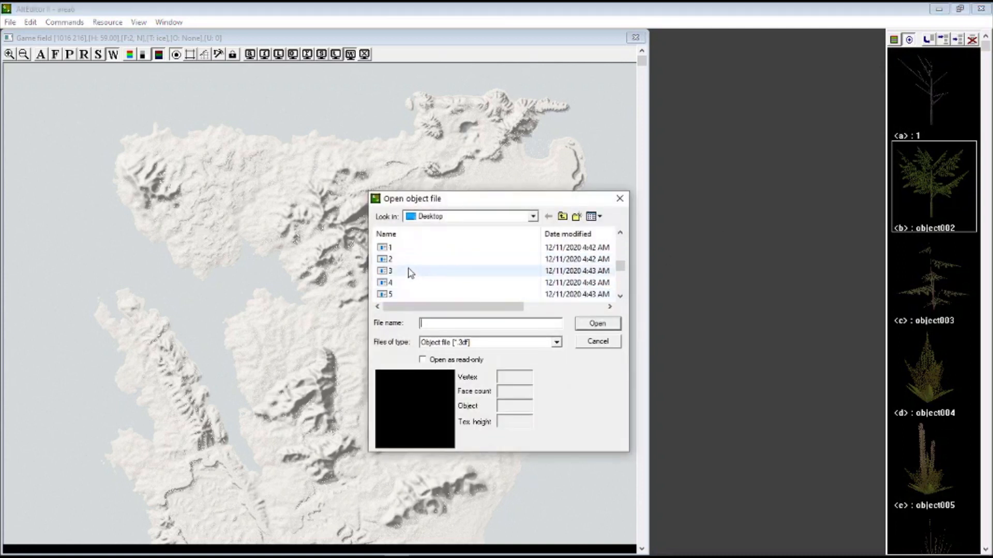
{"action": "left_click", "coordinate": [406, 260]}
{"action": "left_click", "coordinate": [597, 324]}
- Replace the object003 plant with object file 3 from the Desktop
{"action": "left_click", "coordinate": [951, 293]}
{"action": "left_click", "coordinate": [958, 42]}
{"action": "scroll", "coordinate": [438, 268], "scroll_direction": "down", "scroll_amount": 8}
{"action": "left_click", "coordinate": [409, 270]}
{"action": "left_click", "coordinate": [597, 324]}
- Replace the object013 pine tree with object file 4 from the Desktop
{"action": "left_click_drag", "start_coordinate": [985, 45], "coordinate": [987, 244]}
{"action": "left_click", "coordinate": [933, 274]}
{"action": "left_click", "coordinate": [958, 40]}
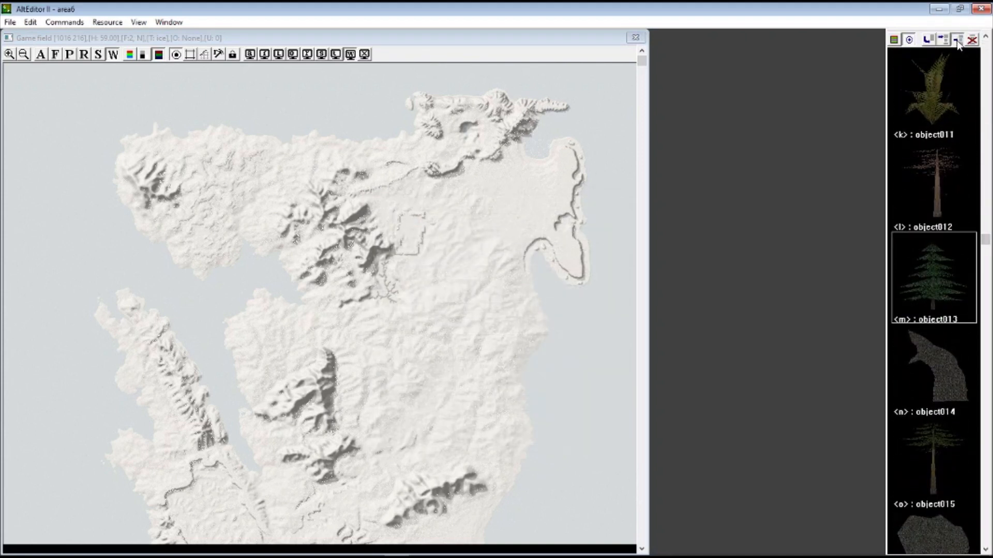
{"action": "scroll", "coordinate": [421, 287], "scroll_direction": "down", "scroll_amount": 3}
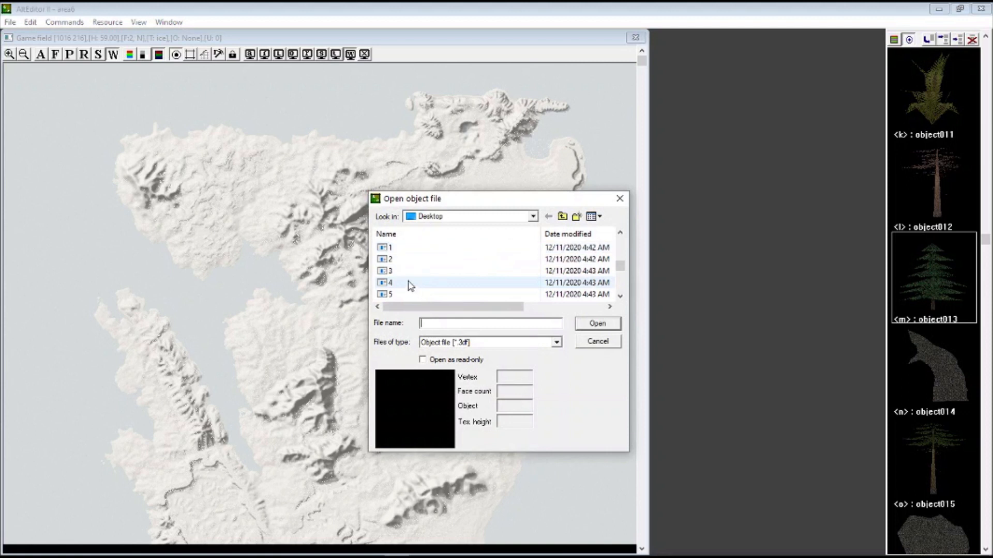
{"action": "left_click", "coordinate": [408, 282]}
{"action": "left_click", "coordinate": [597, 323]}
- Replace the object015 tree with object file 5 from the Desktop
{"action": "left_click", "coordinate": [951, 429]}
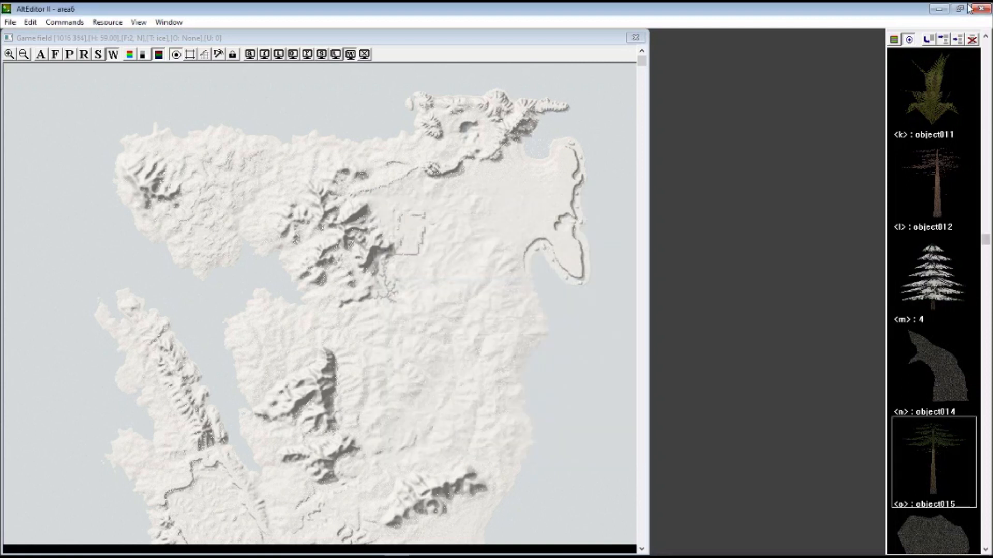
{"action": "left_click", "coordinate": [958, 40]}
{"action": "scroll", "coordinate": [414, 287], "scroll_direction": "down", "scroll_amount": 6}
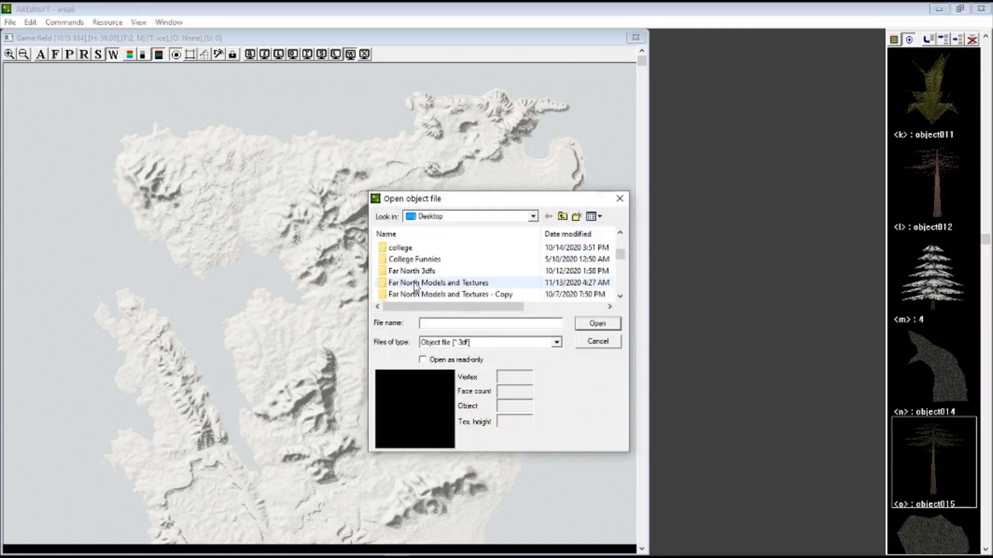
{"action": "left_click", "coordinate": [391, 294]}
{"action": "left_click", "coordinate": [597, 323]}
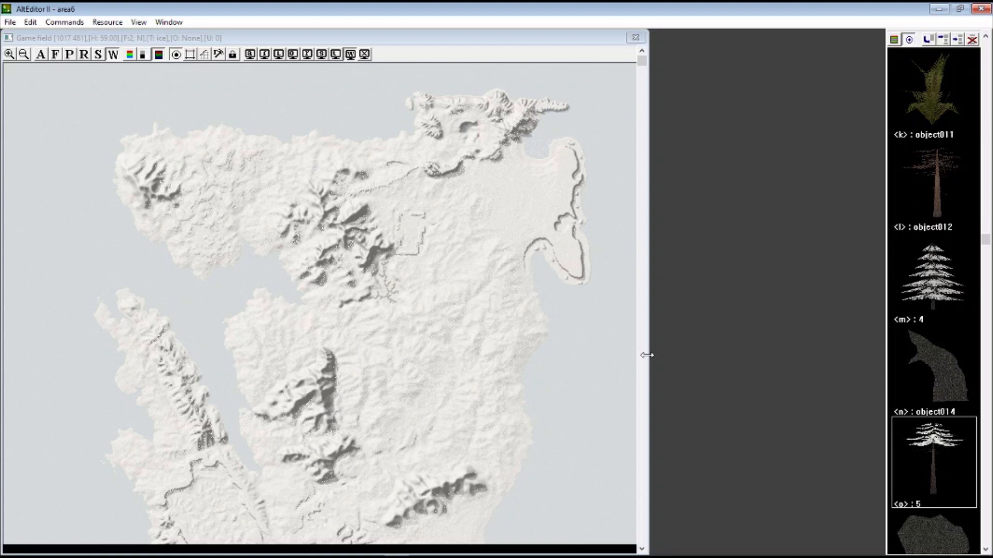
- Save the area6 project, launch CARN2 from the Carnivores 2 folder and start a hunt on the map
{"action": "left_click", "coordinate": [10, 22]}
{"action": "left_click", "coordinate": [49, 65]}
{"action": "mouse_move", "coordinate": [147, 557]}
{"action": "mouse_move", "coordinate": [112, 545]}
{"action": "left_click", "coordinate": [57, 486]}
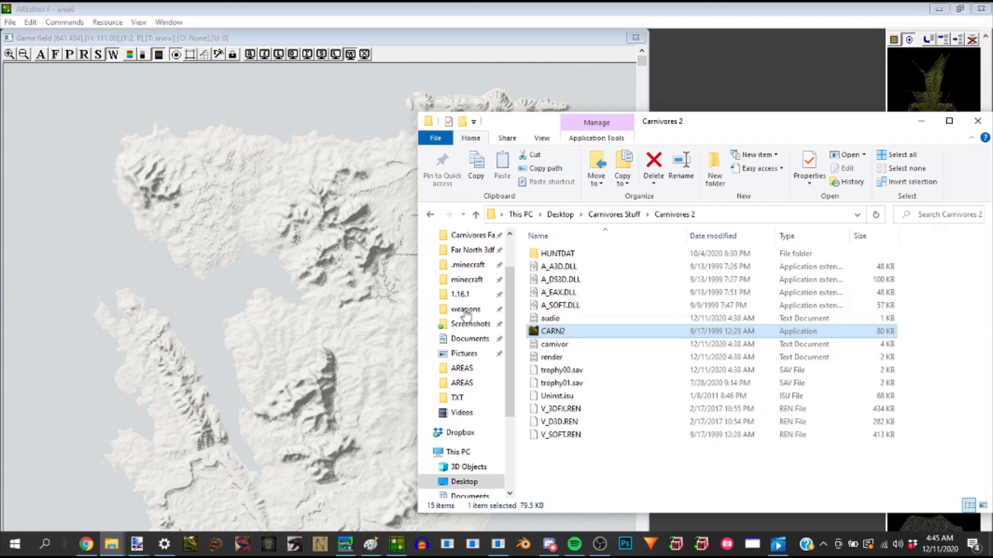
{"action": "double_click", "coordinate": [590, 331]}
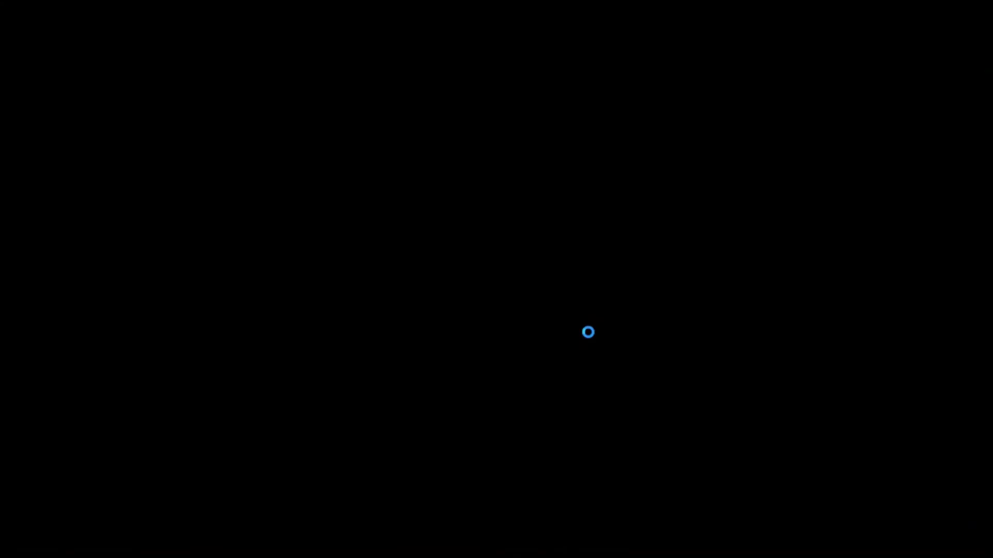
{"action": "double_click", "coordinate": [231, 237]}
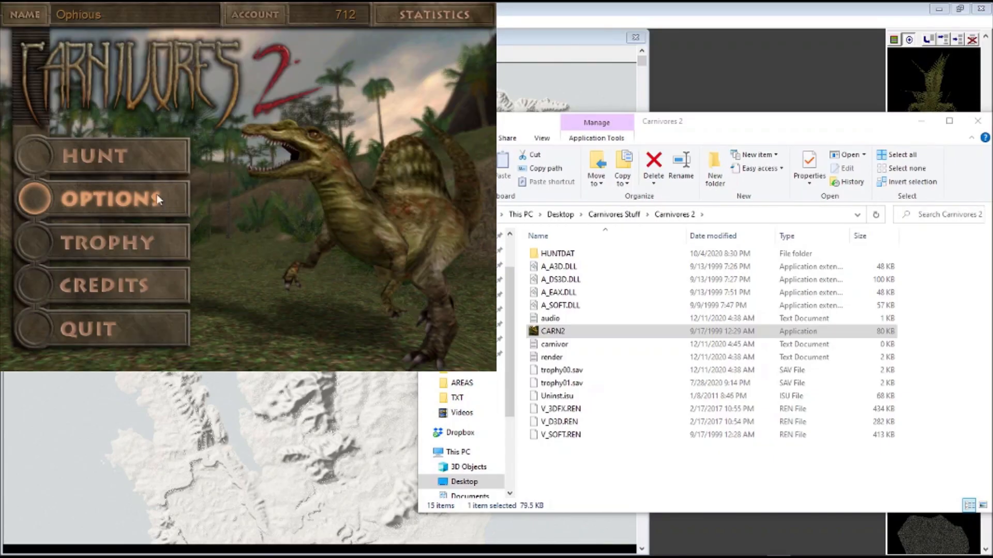
{"action": "left_click", "coordinate": [81, 155]}
{"action": "left_click", "coordinate": [449, 354]}
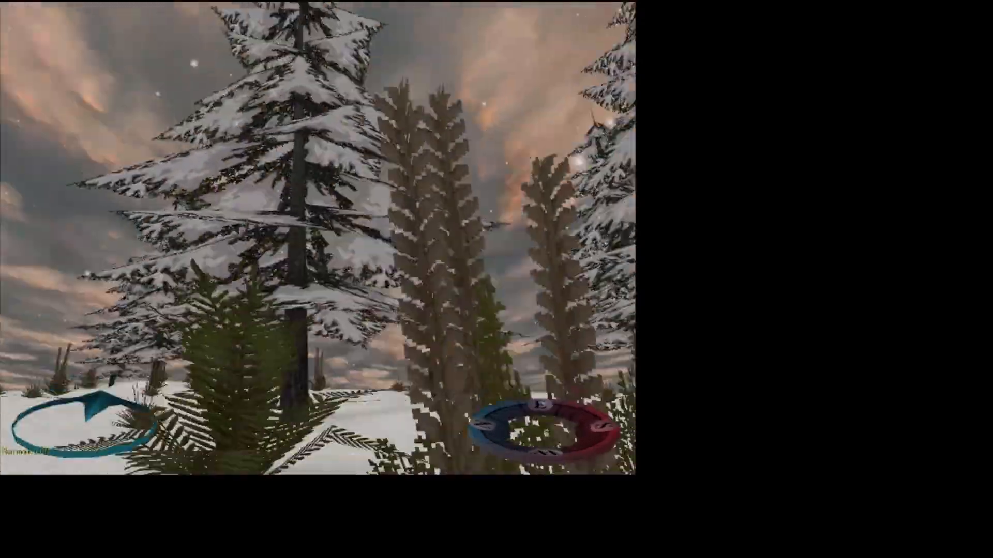
- Walk through the snowy map to examine the replaced trees, remaining plants and terrain, and exit the area
{"action": "key", "text": "Up"}
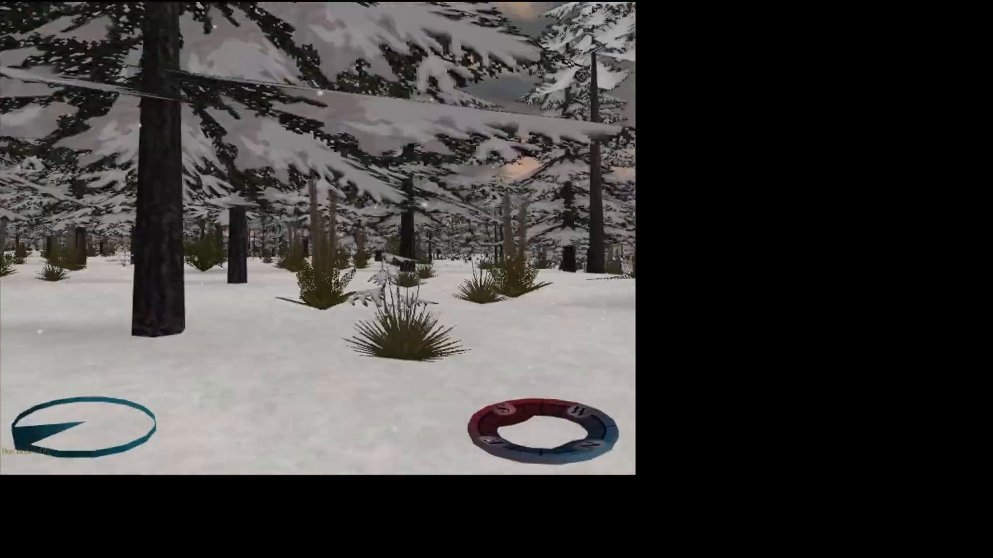
{"action": "key", "text": "Left"}
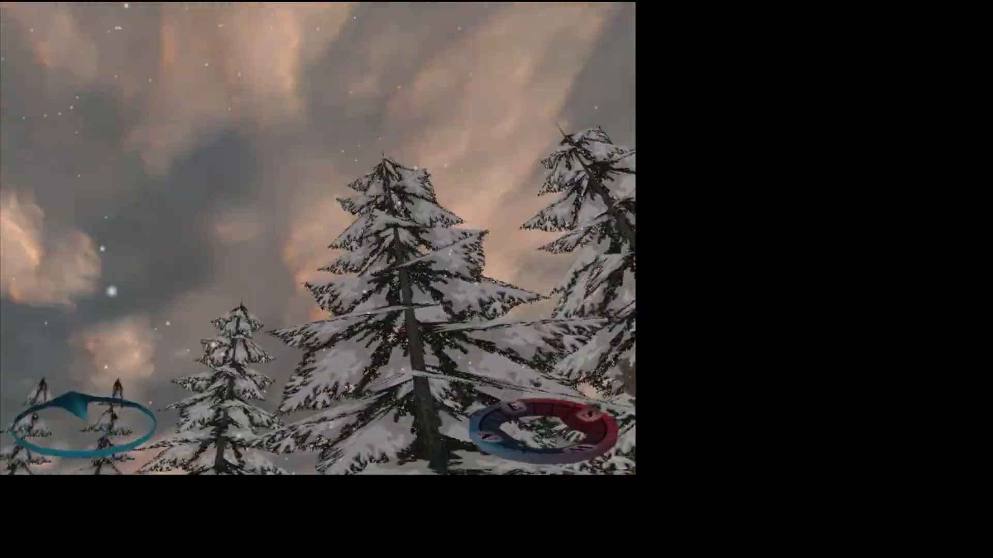
{"action": "key", "text": "Up"}
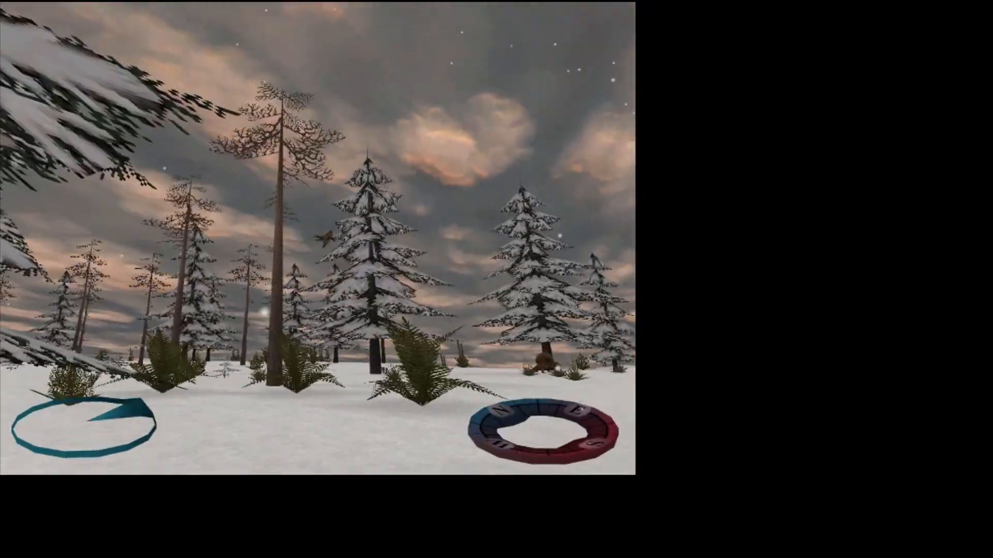
{"action": "key", "text": "Left"}
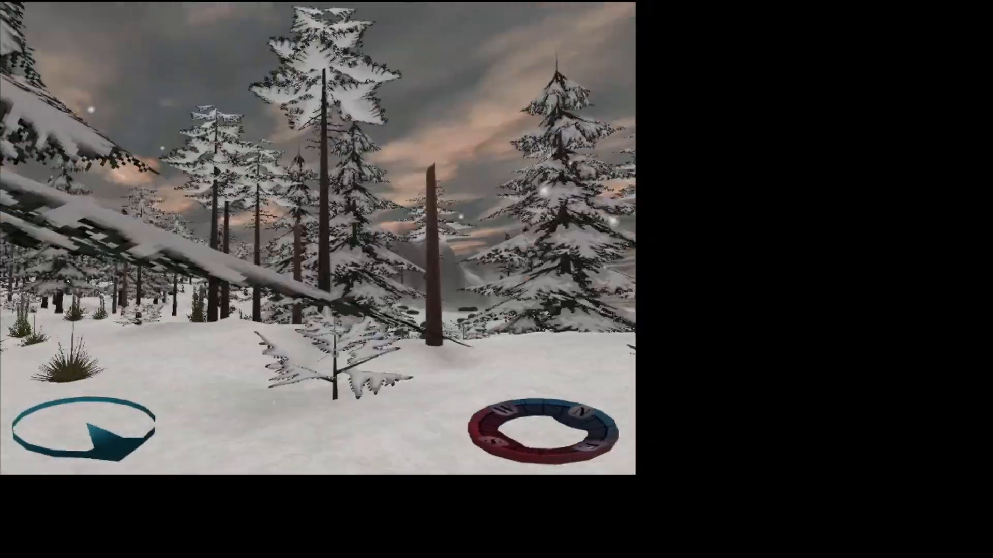
{"action": "key", "text": "Right"}
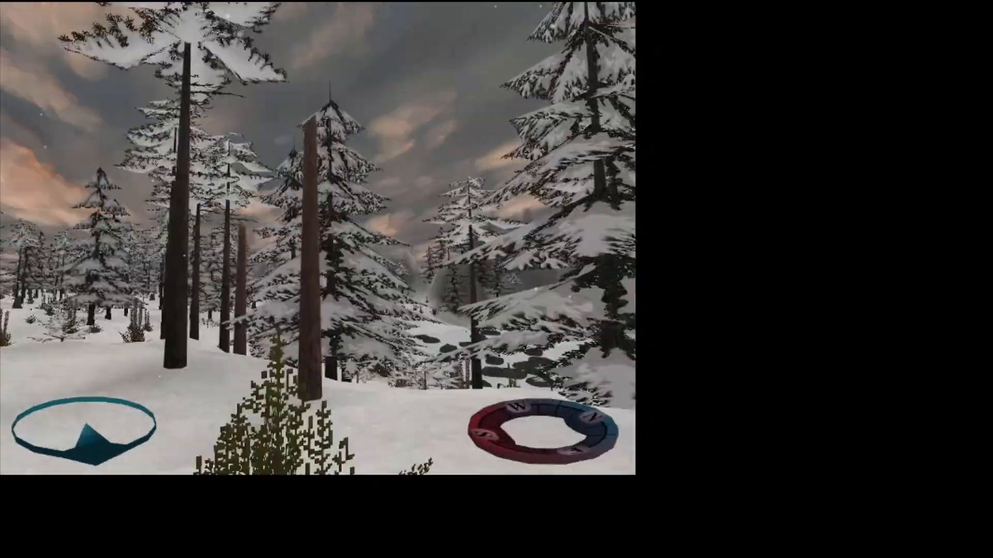
{"action": "key", "text": "Right"}
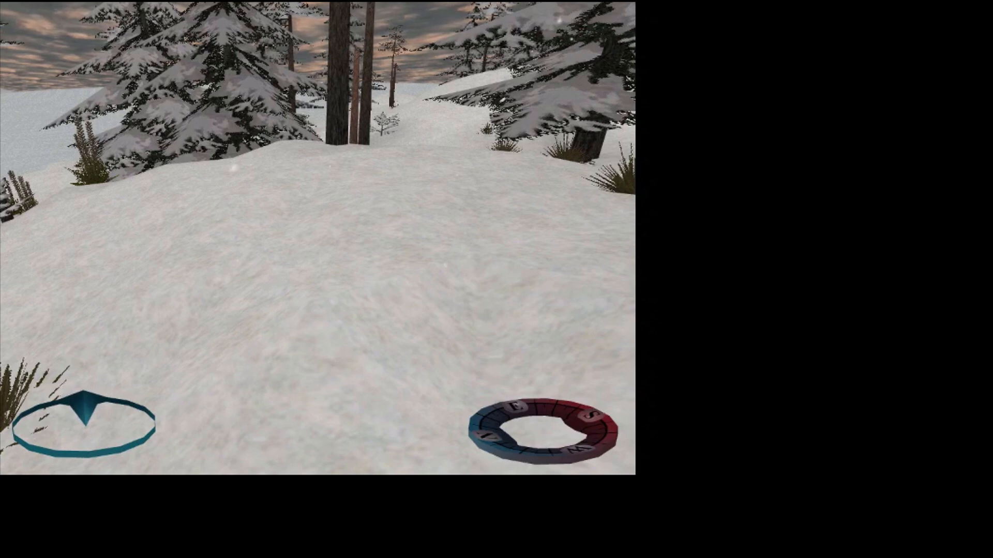
{"action": "key", "text": "Up"}
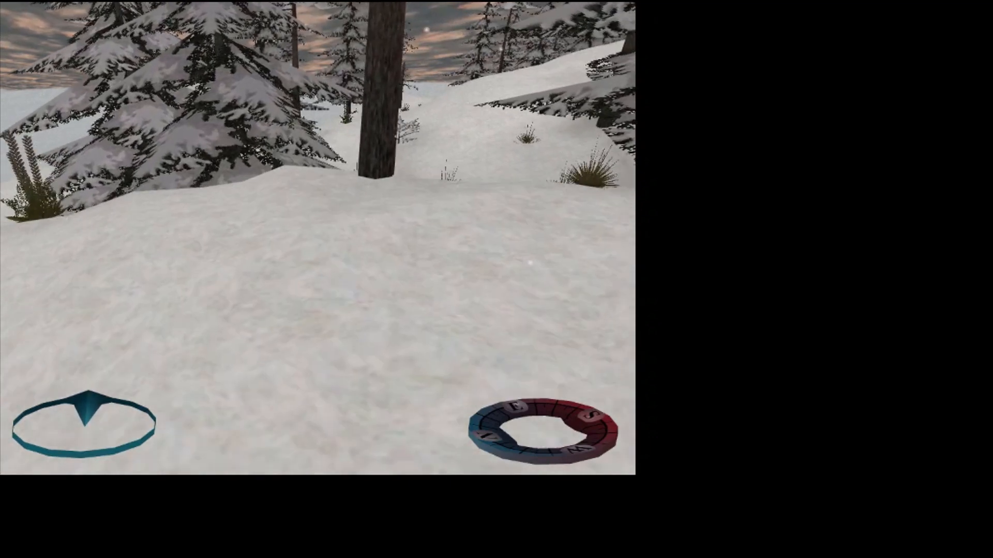
{"action": "key", "text": "Up"}
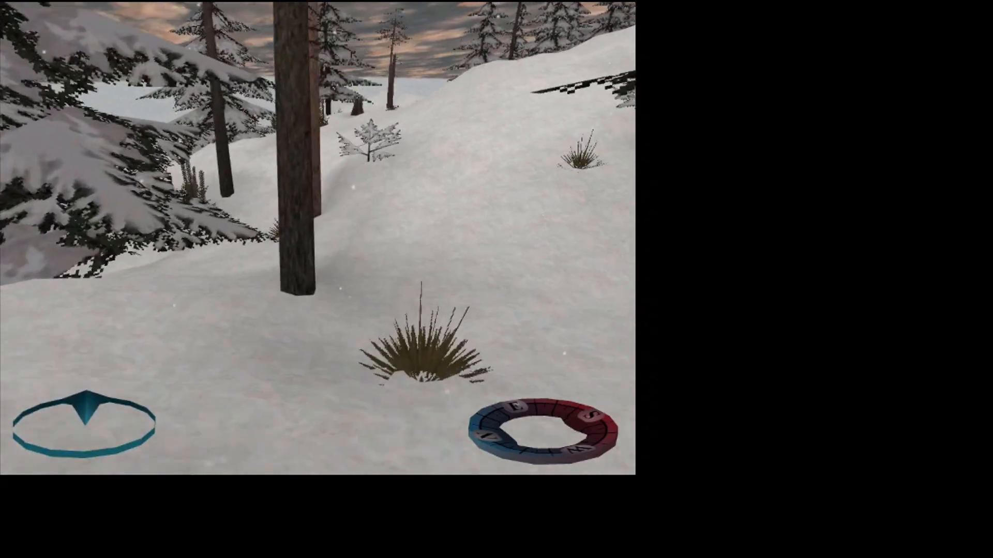
{"action": "key", "text": "Up"}
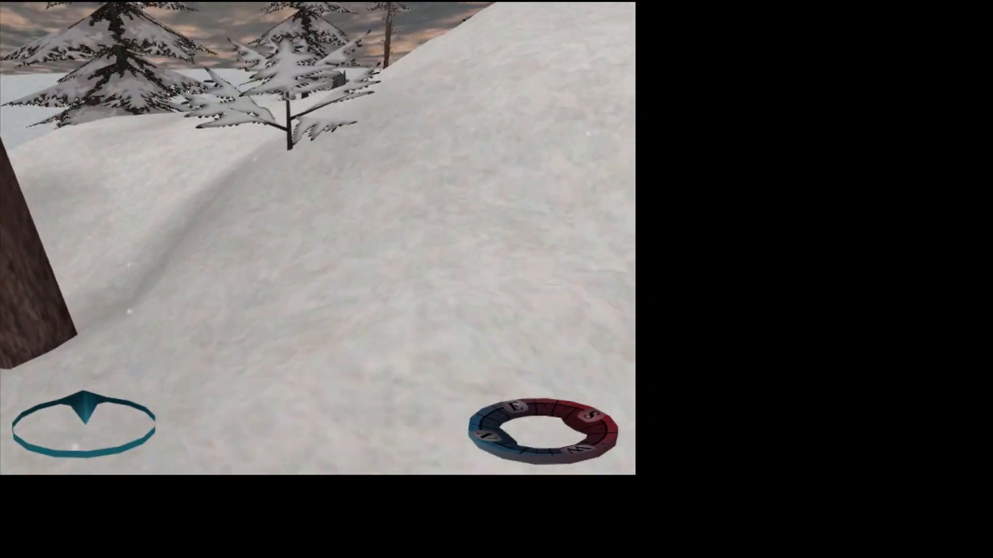
{"action": "key", "text": "Up"}
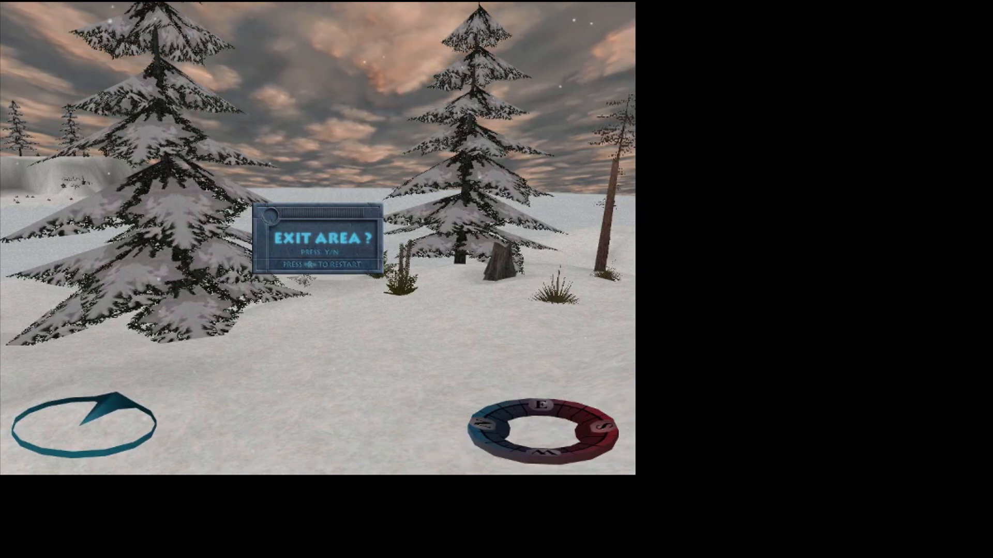
{"action": "key", "text": "y"}
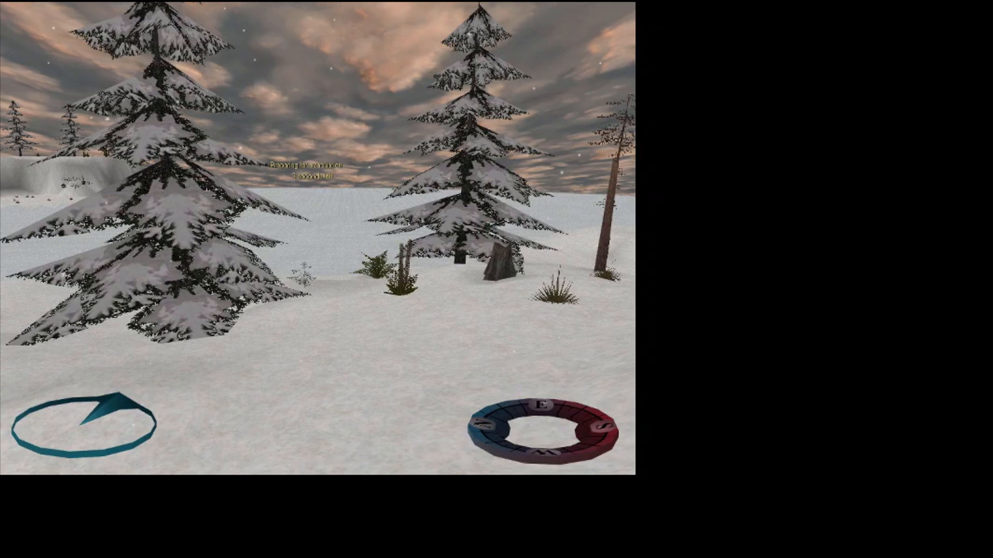